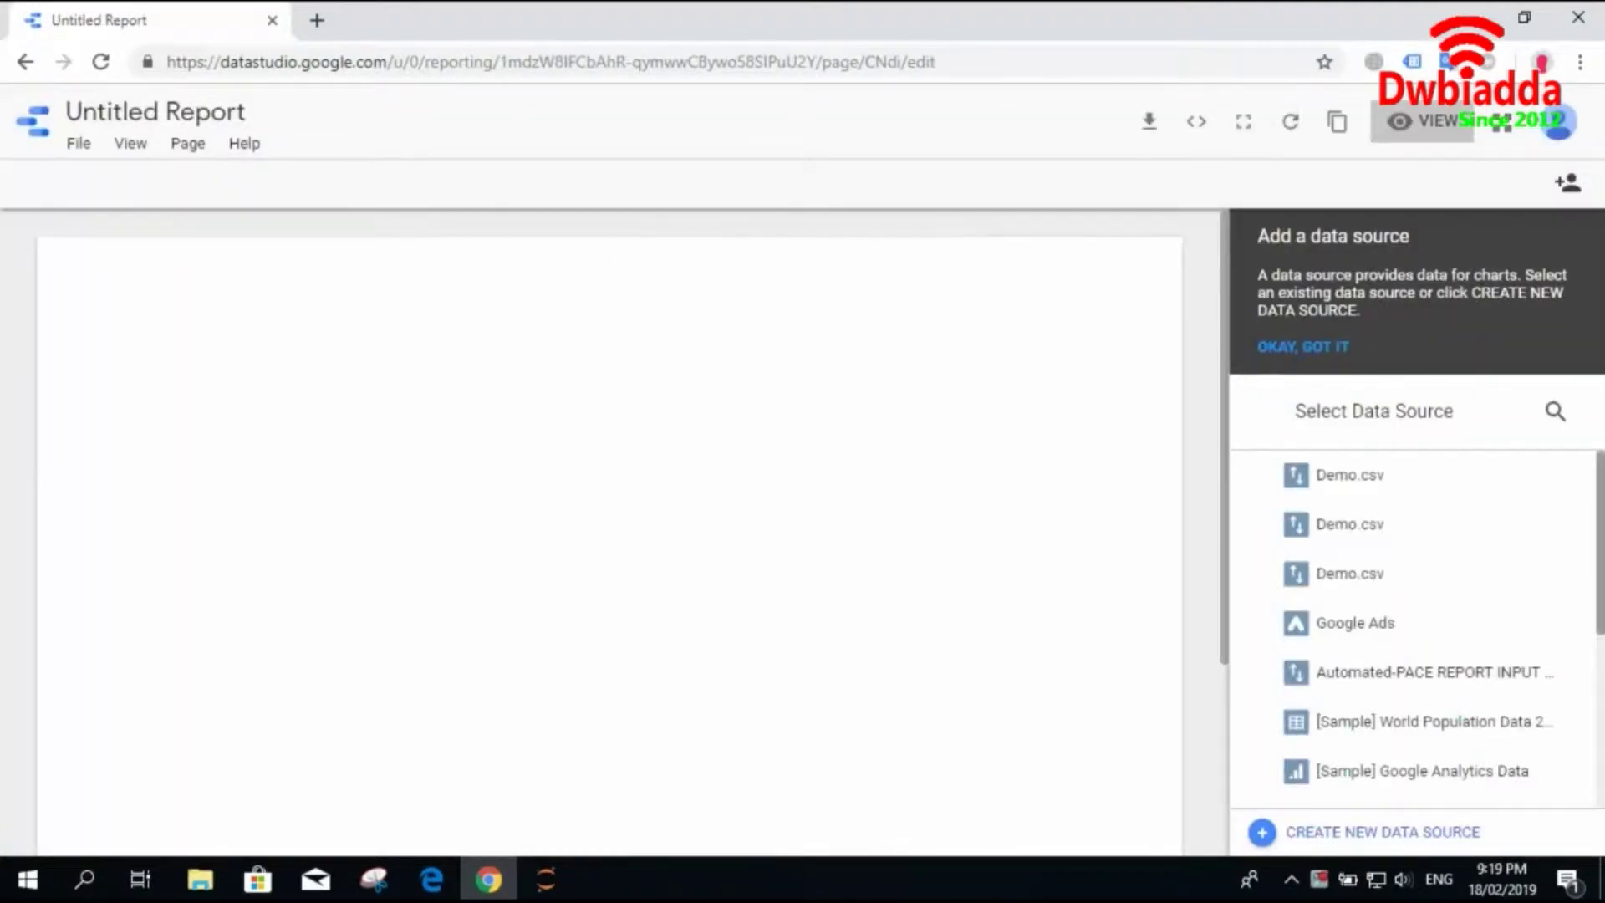
Add the [Sample] Rio Olympics Data source to the blank report.
scroll(1421, 627, "down", 4)
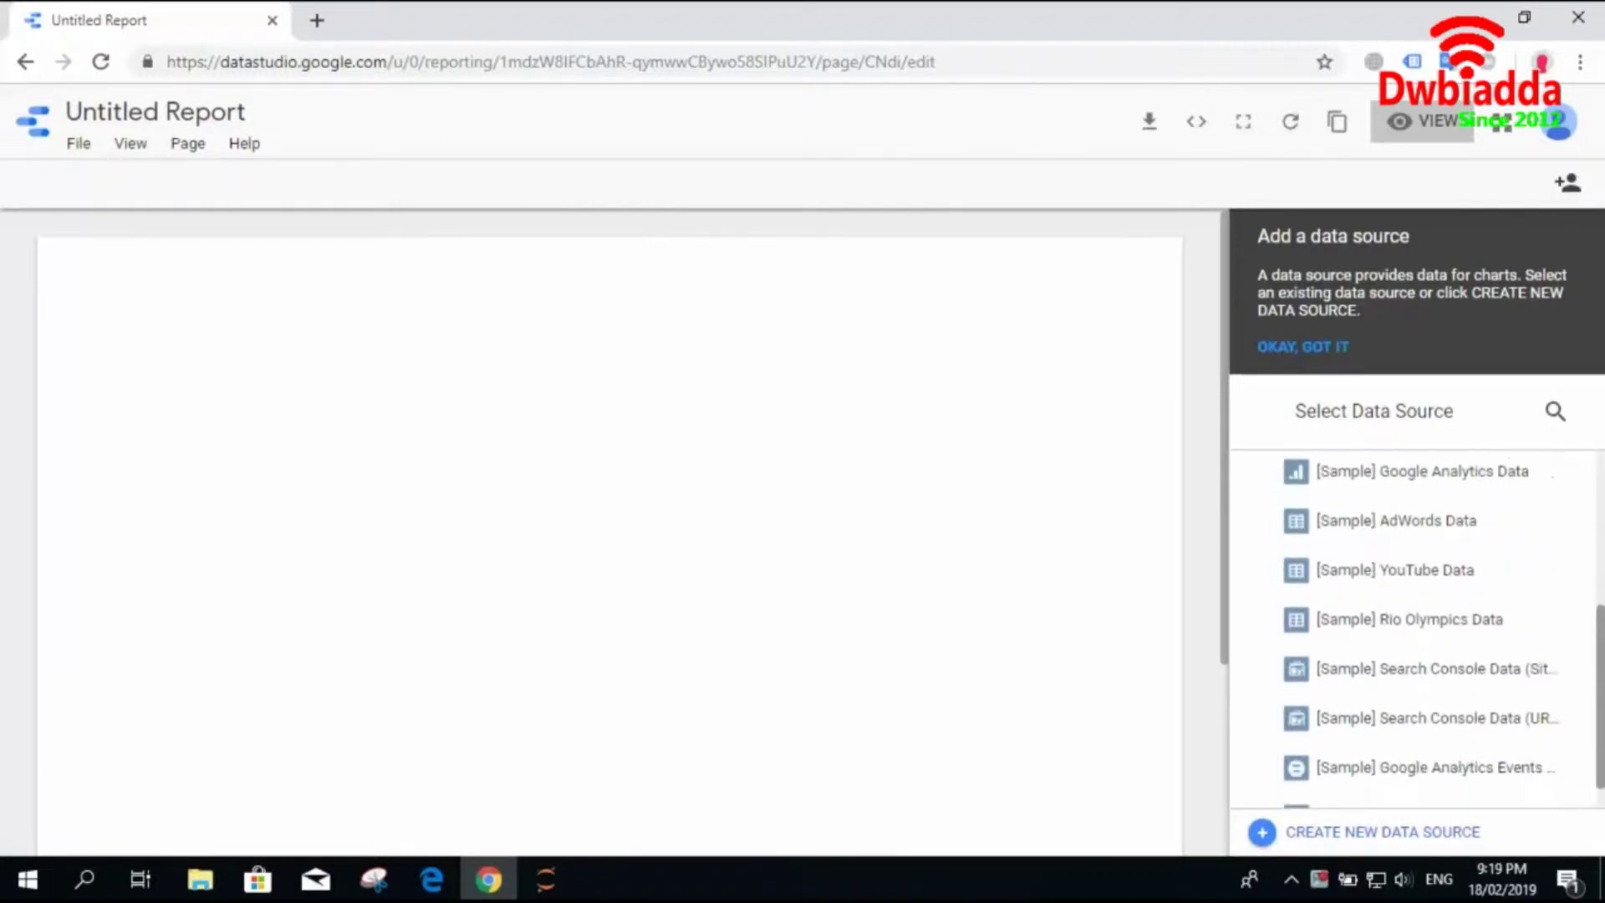
left_click(1393, 620)
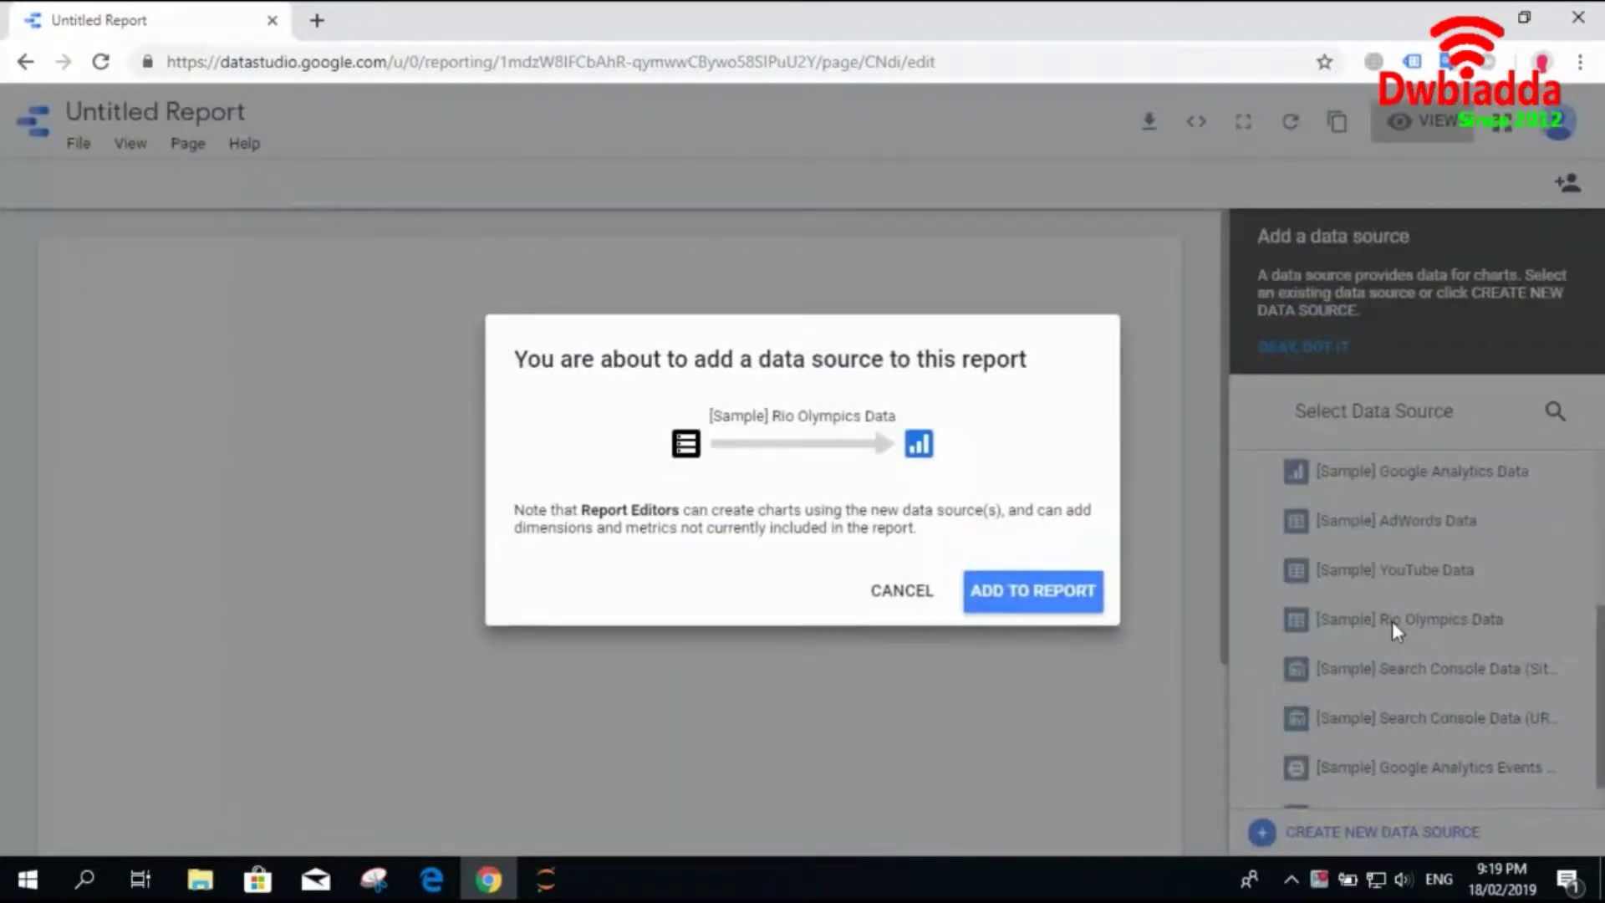
left_click(1041, 591)
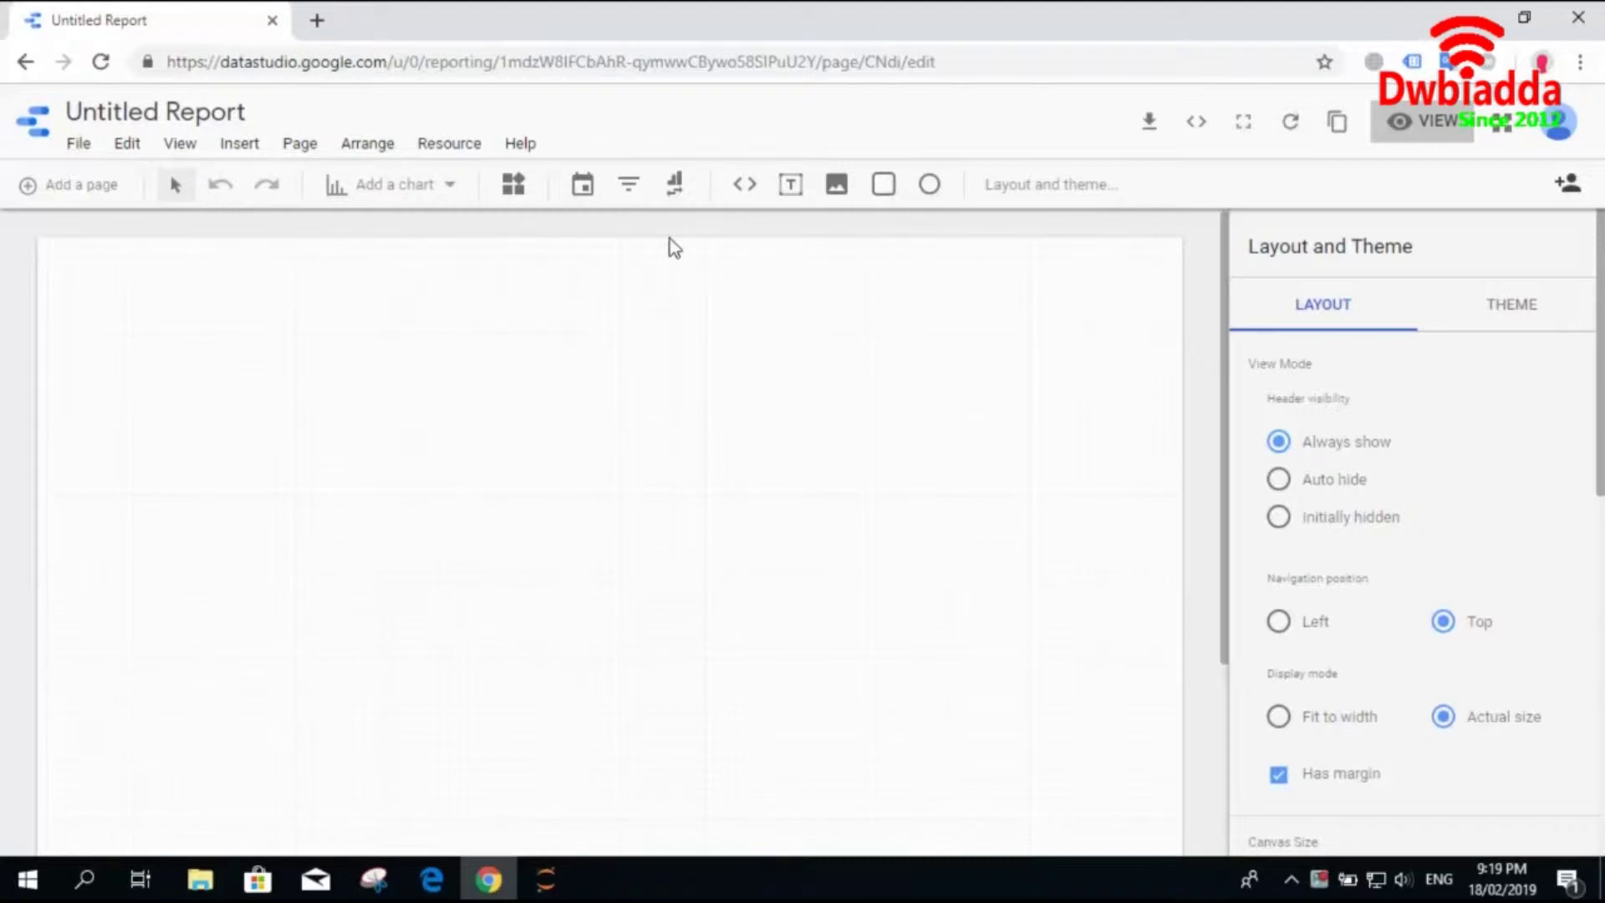
Insert a combo chart of %intent and % Exposed (Feel) by Company.
left_click(418, 184)
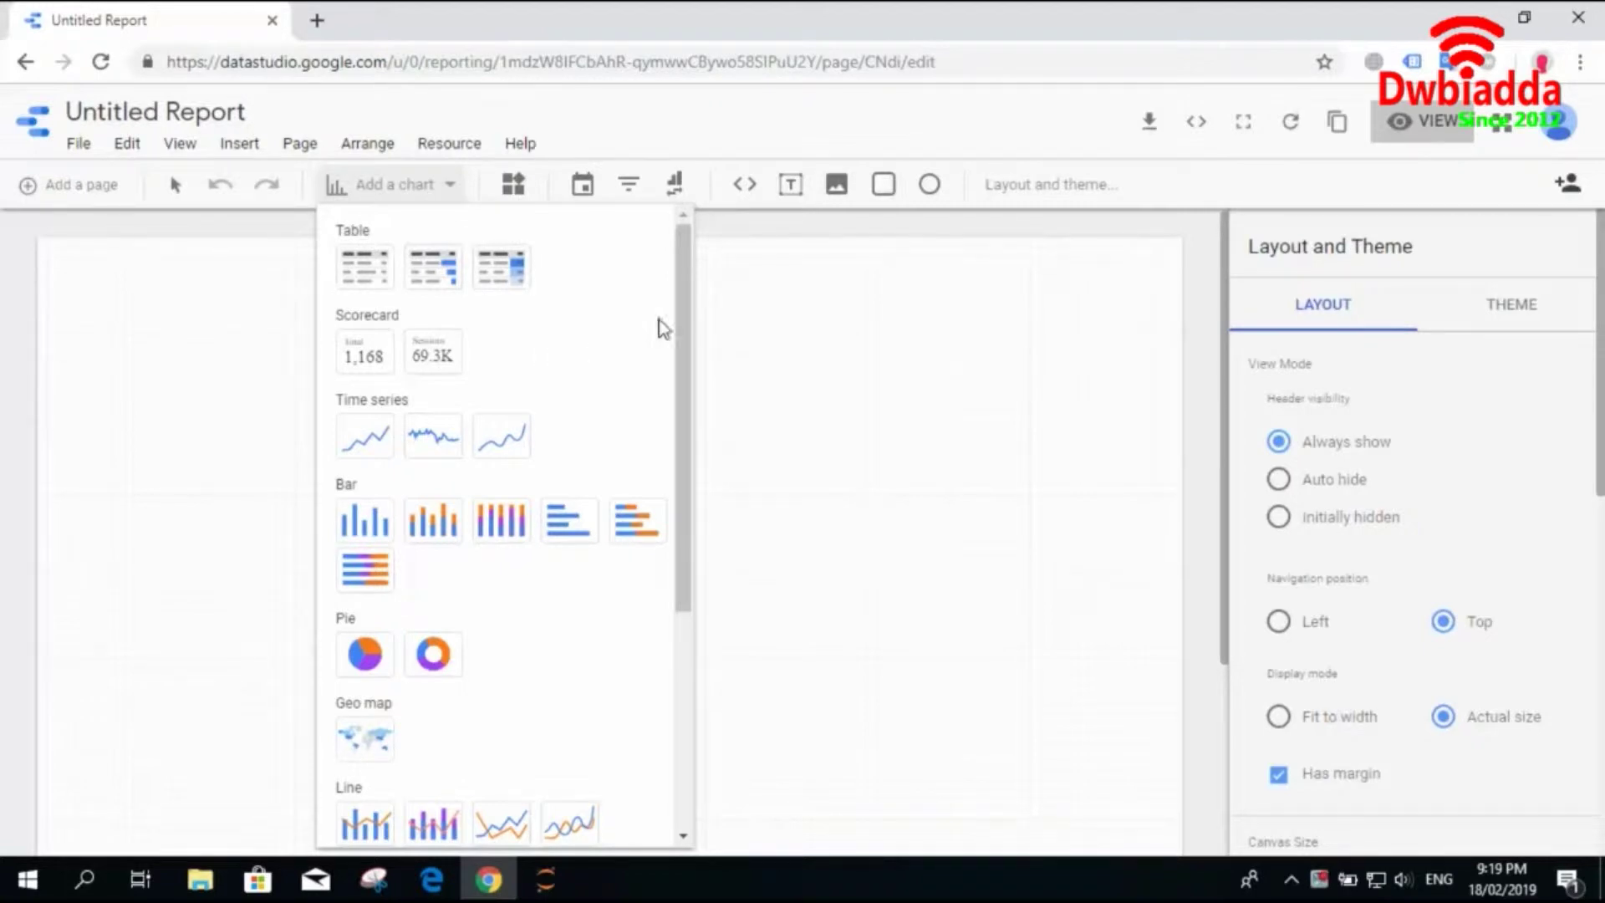
left_click_drag(685, 320, 677, 548)
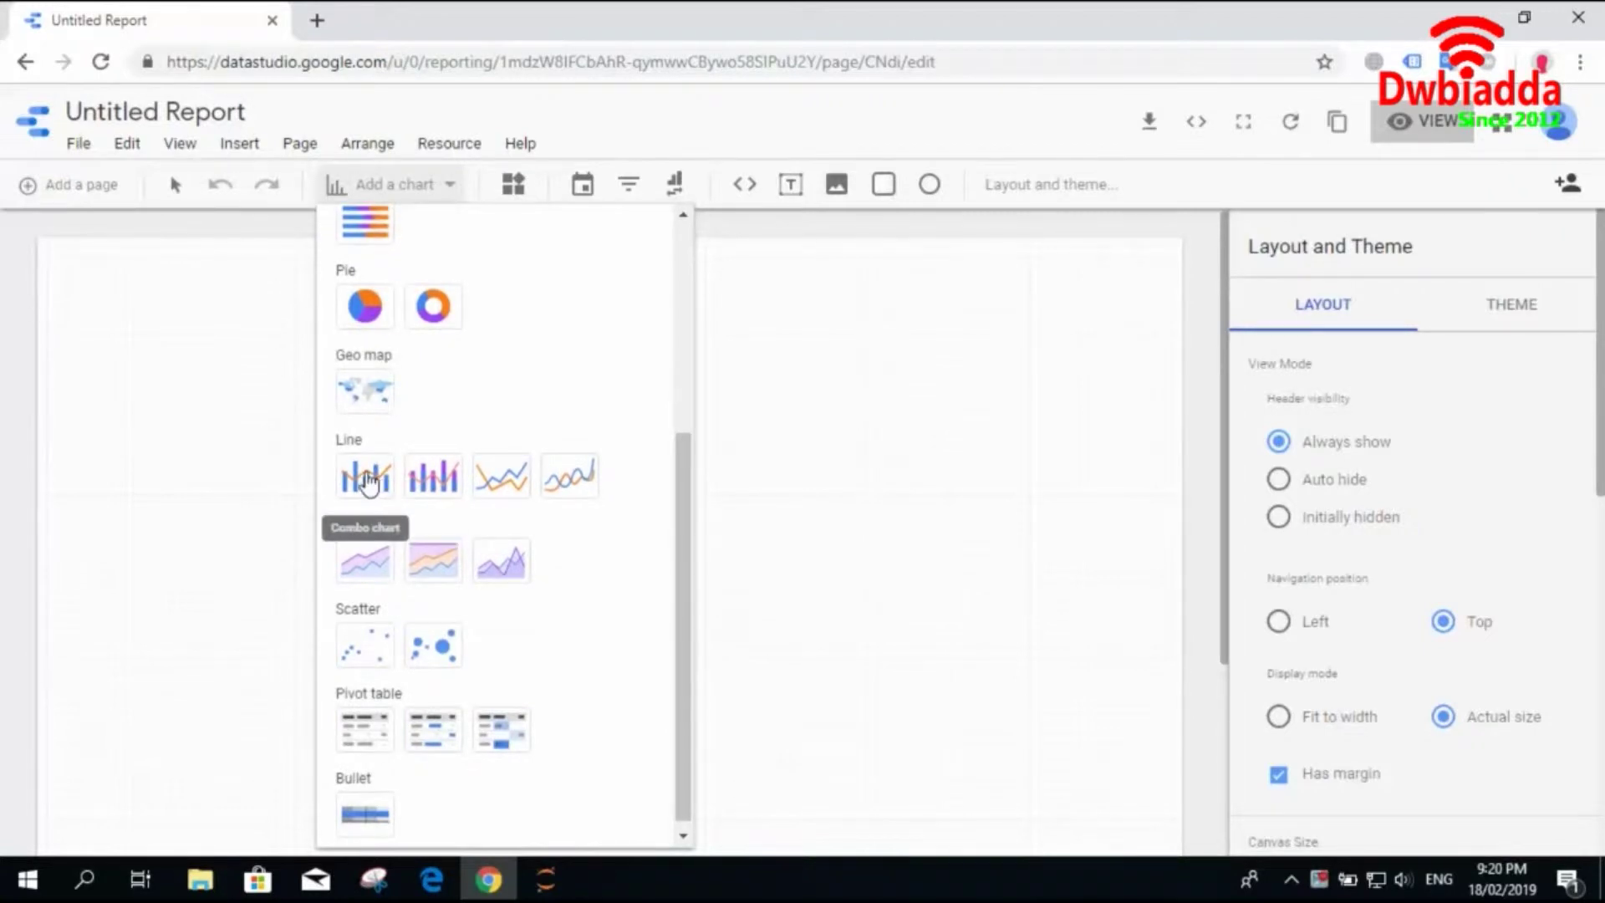
left_click(366, 475)
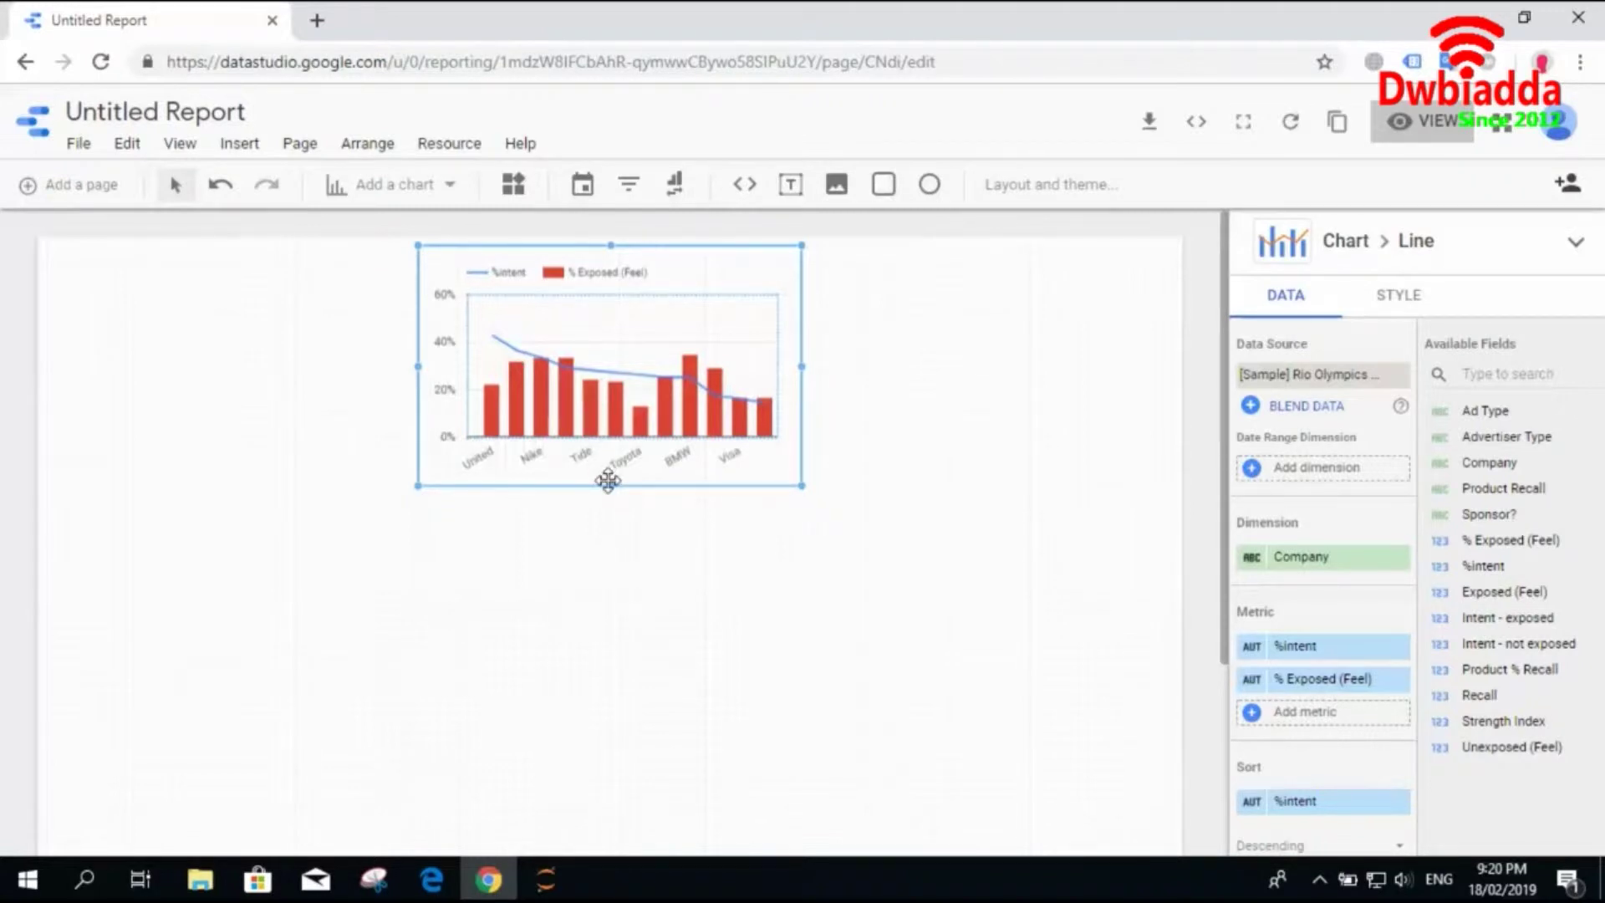
Make the combo chart taller and widen it to both left and right so all company labels show.
left_click_drag(609, 485, 611, 589)
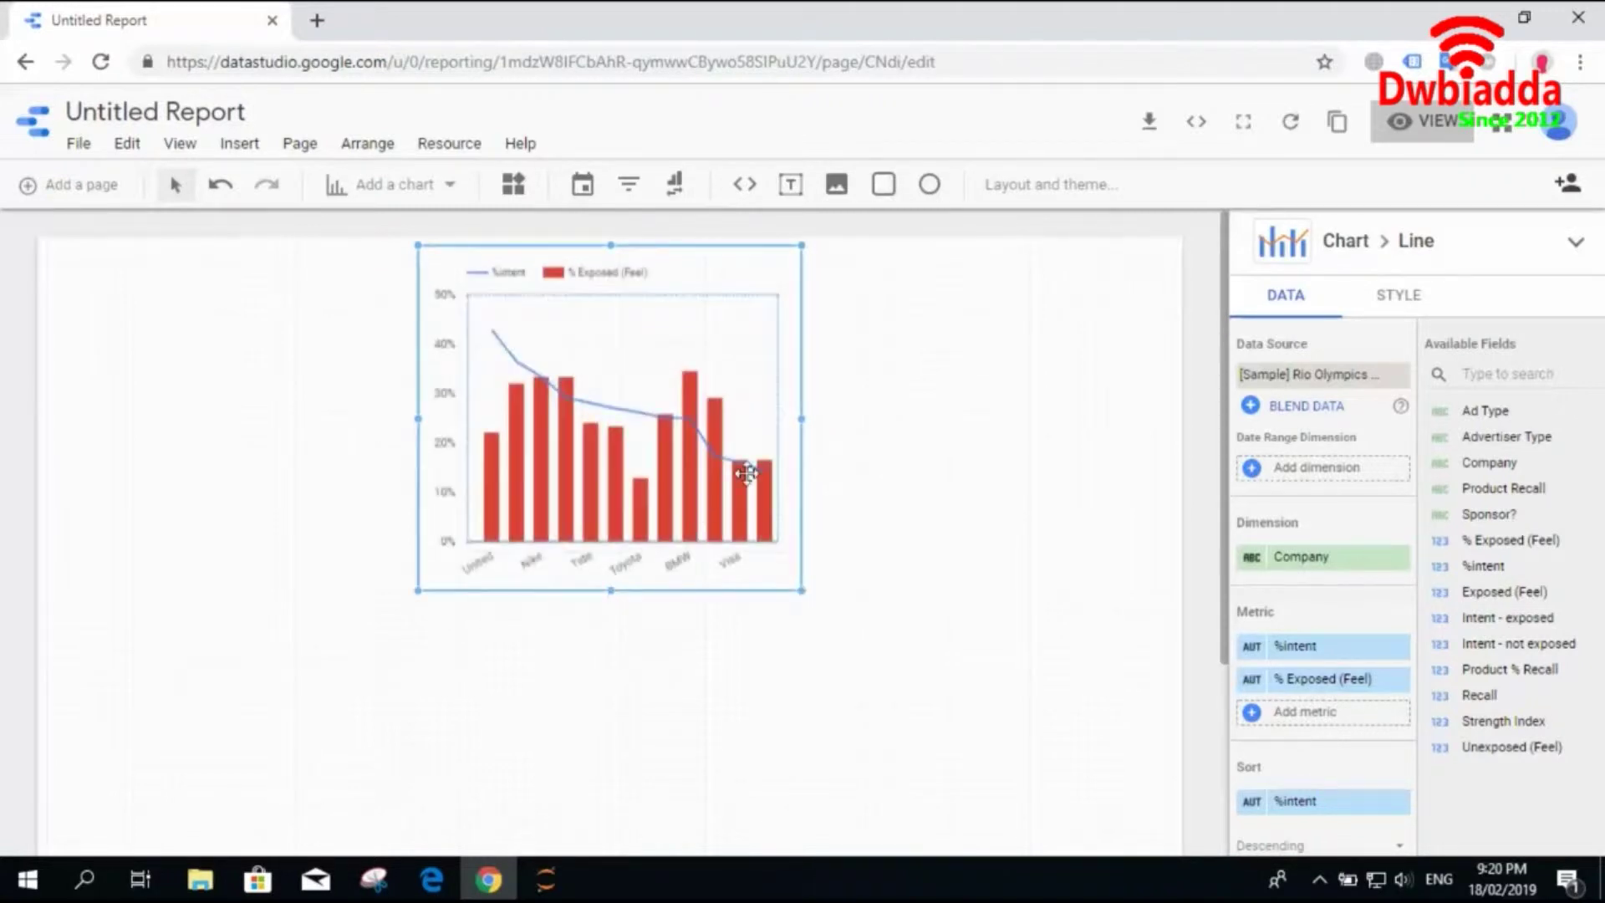
left_click_drag(800, 422, 987, 393)
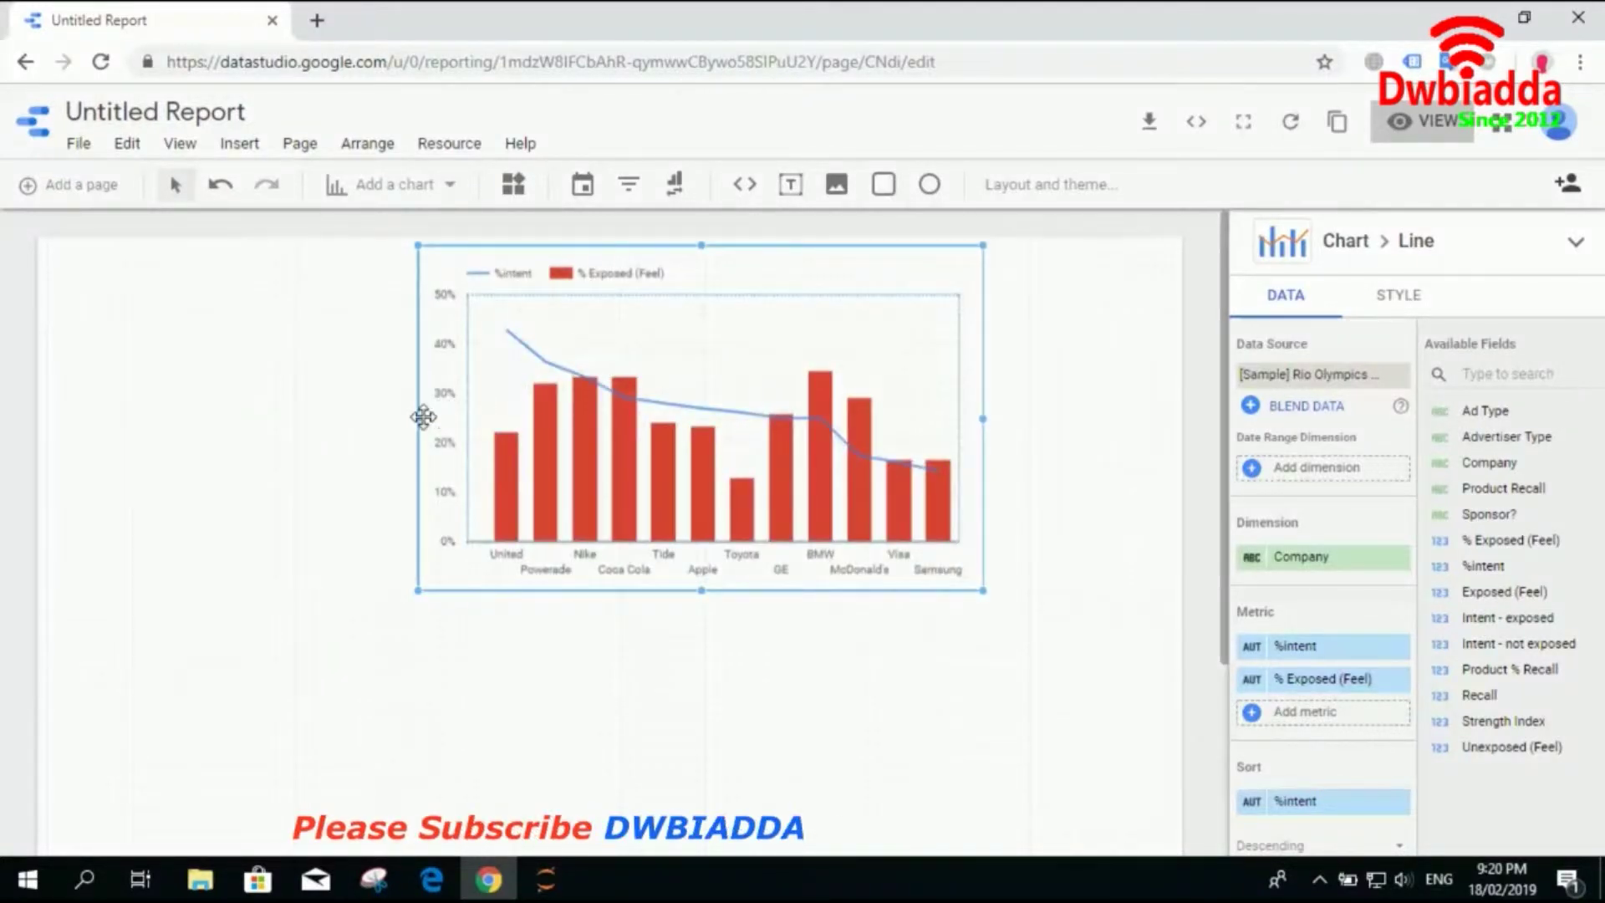
left_click_drag(419, 420, 318, 422)
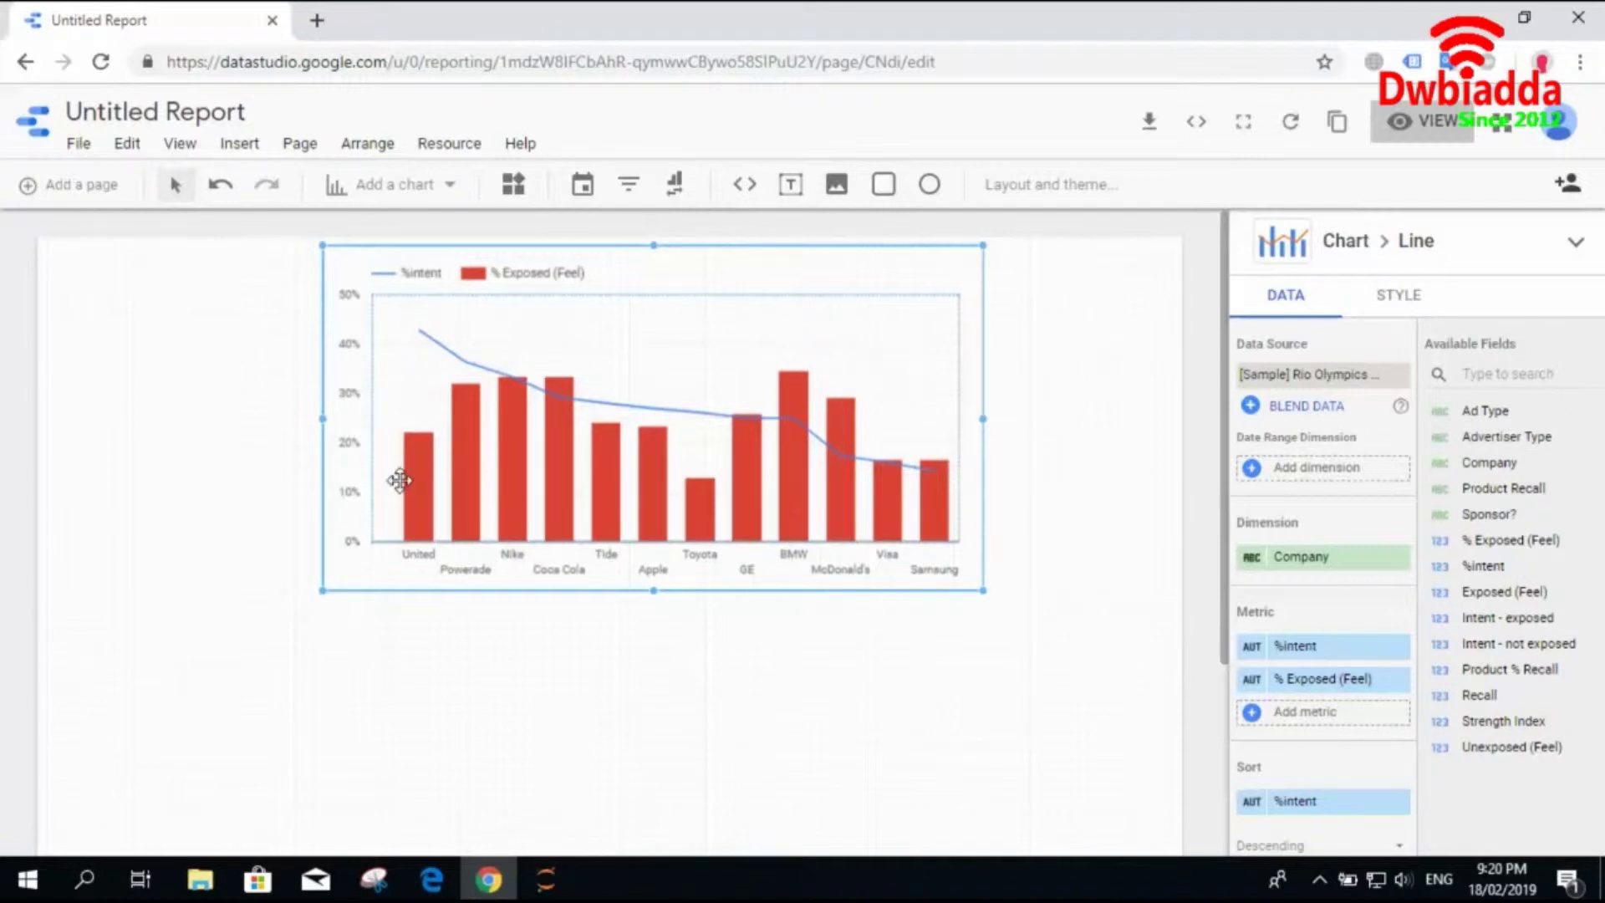
left_click_drag(321, 424, 226, 423)
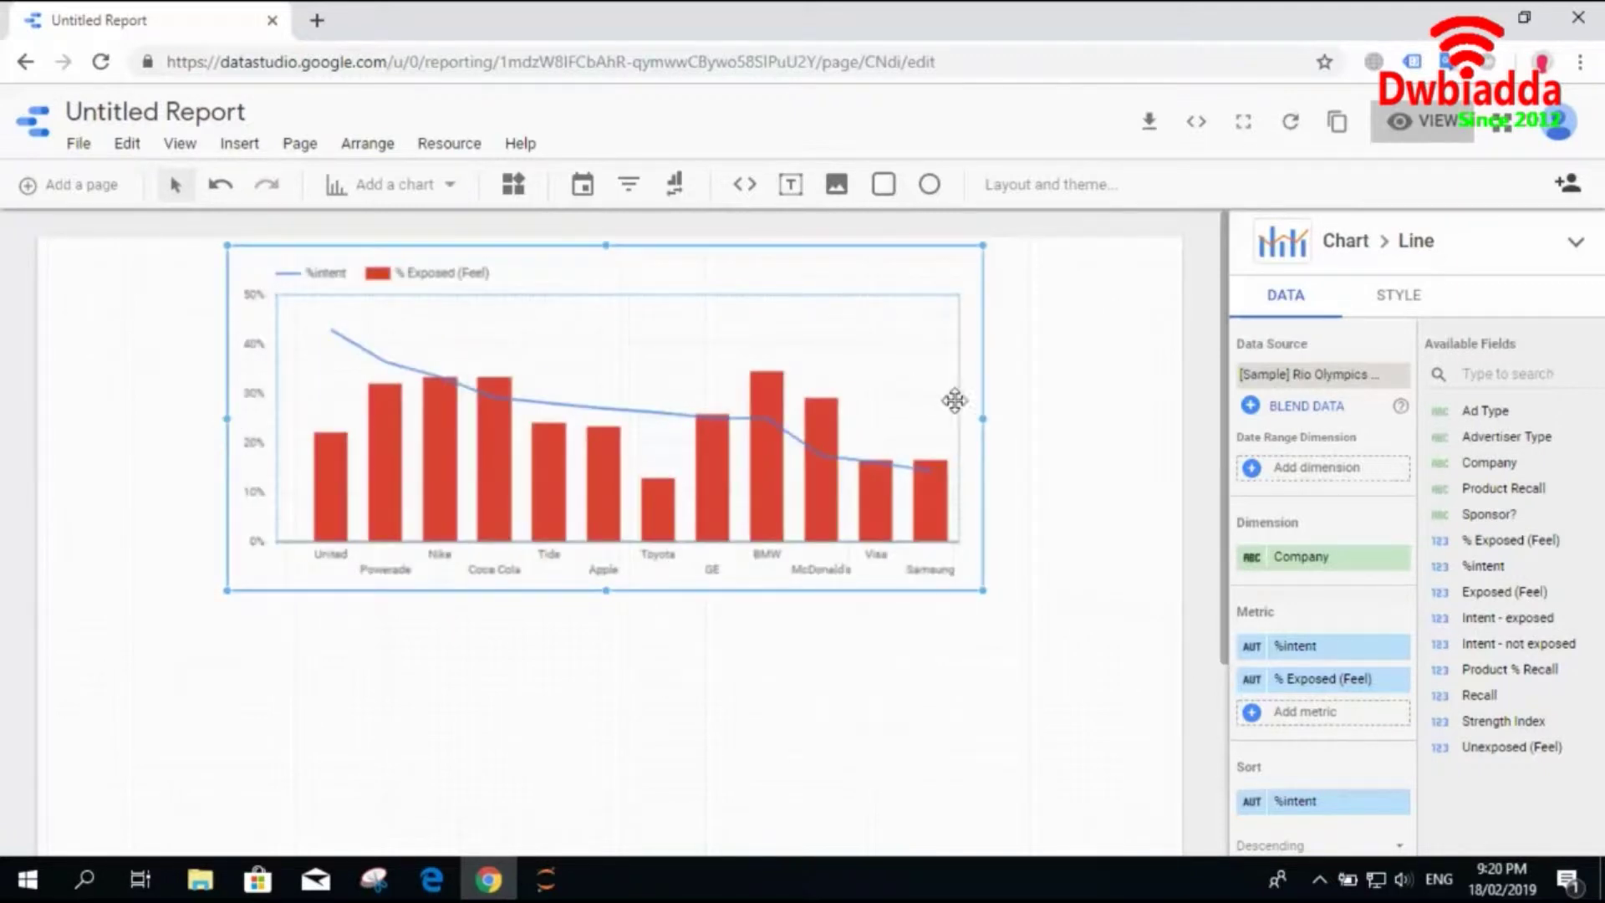
left_click_drag(983, 418, 1102, 419)
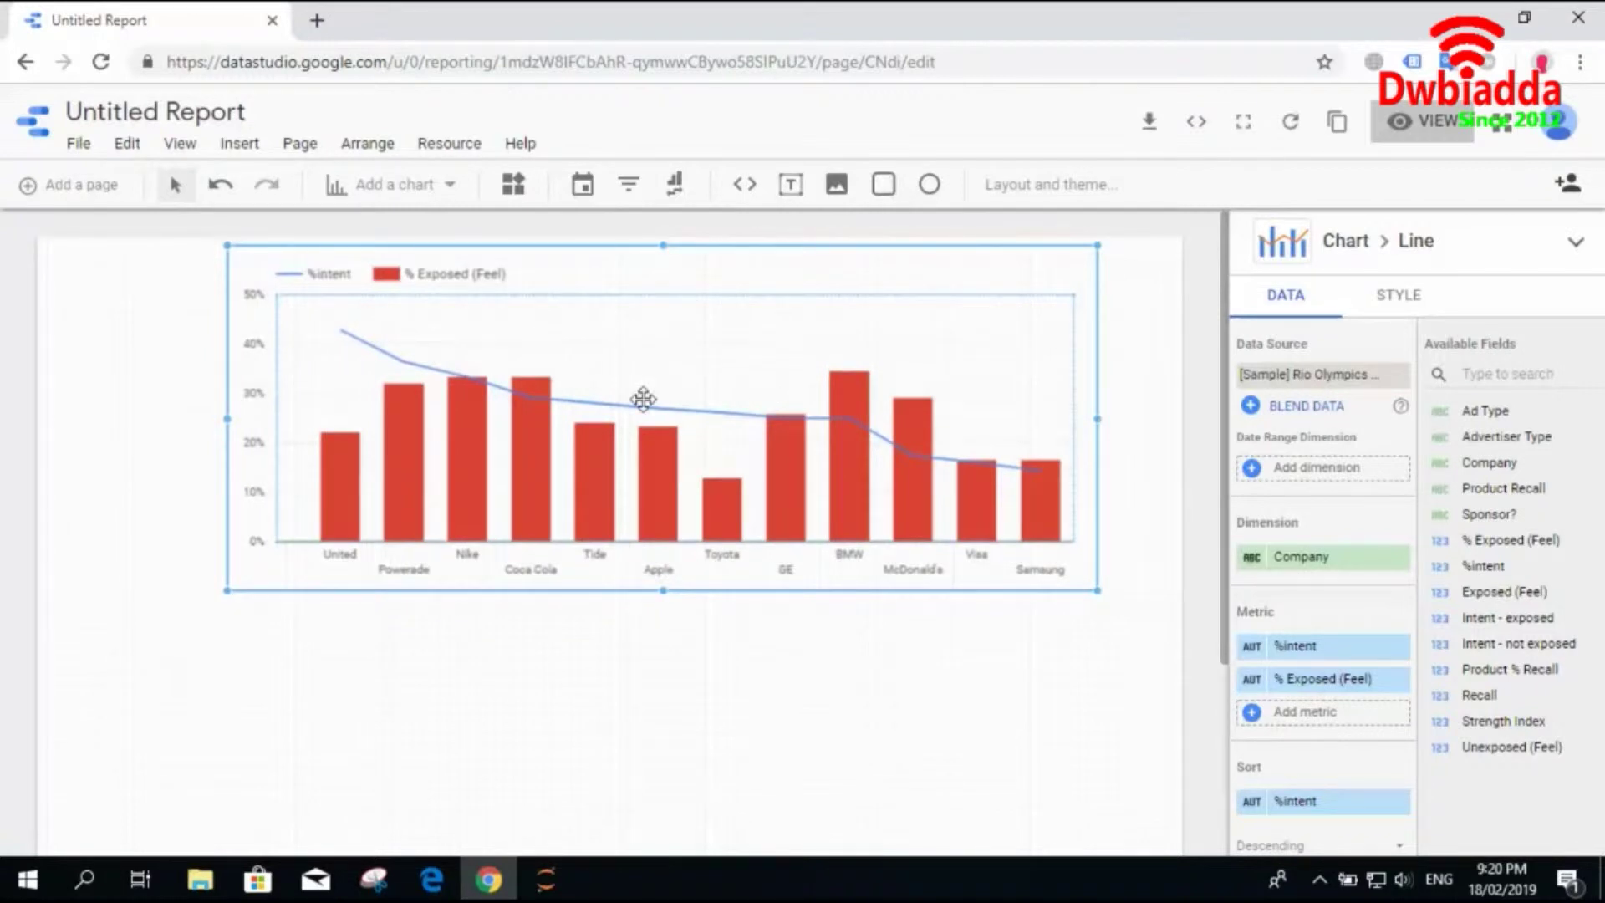
Replace % Exposed (Feel) with Product % Recall as the bar metric and make the chart taller.
left_click(1399, 680)
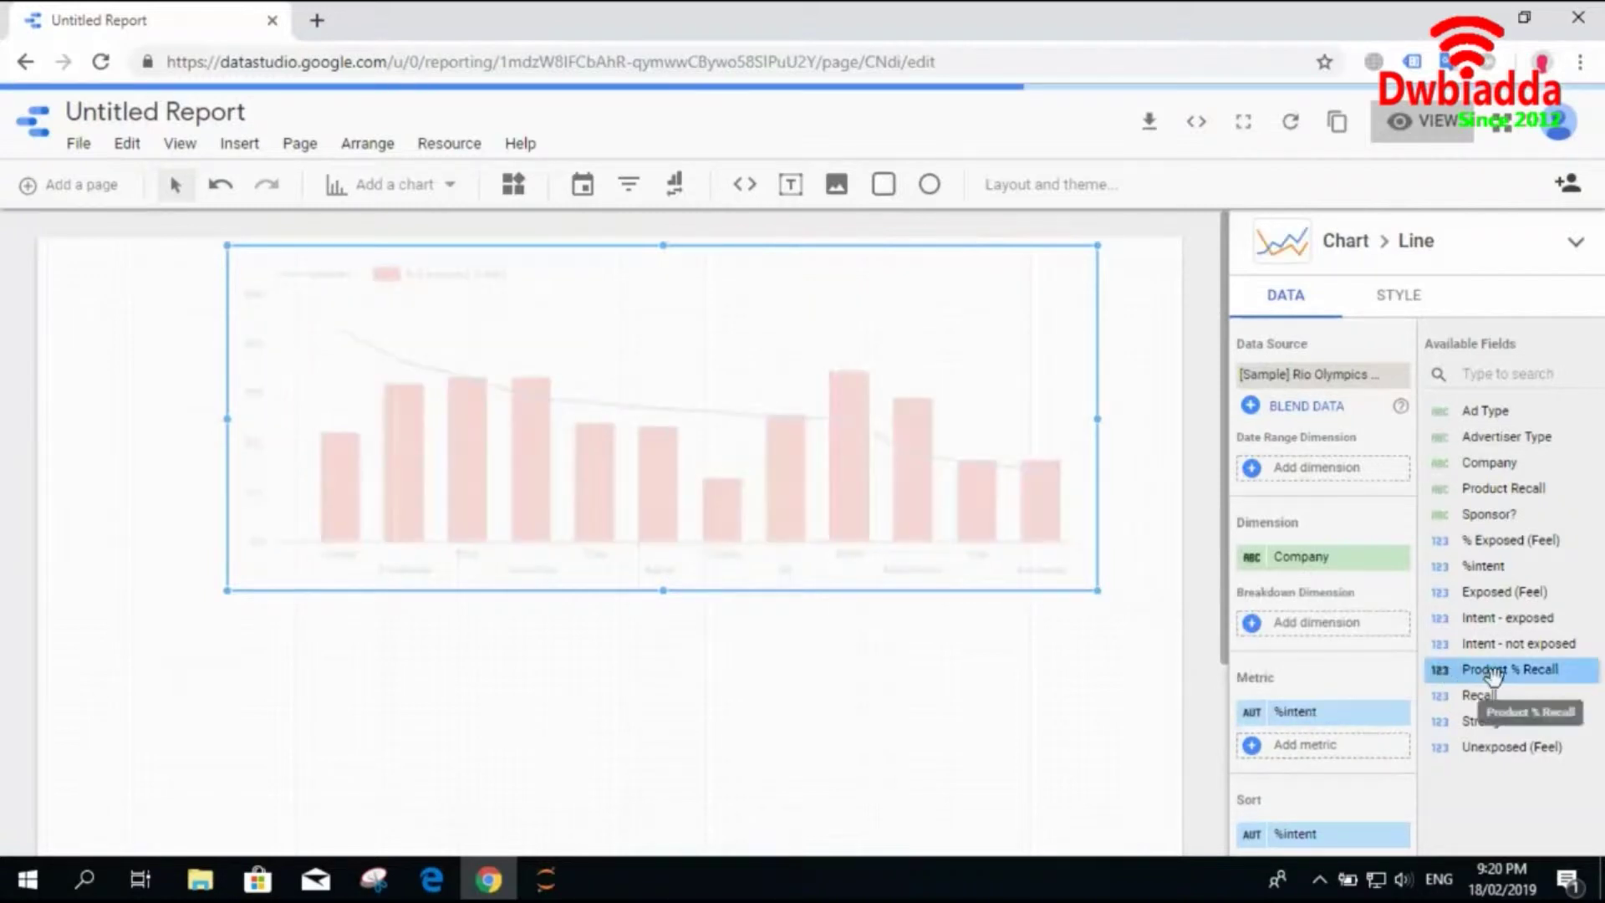
left_click_drag(1492, 673, 1321, 752)
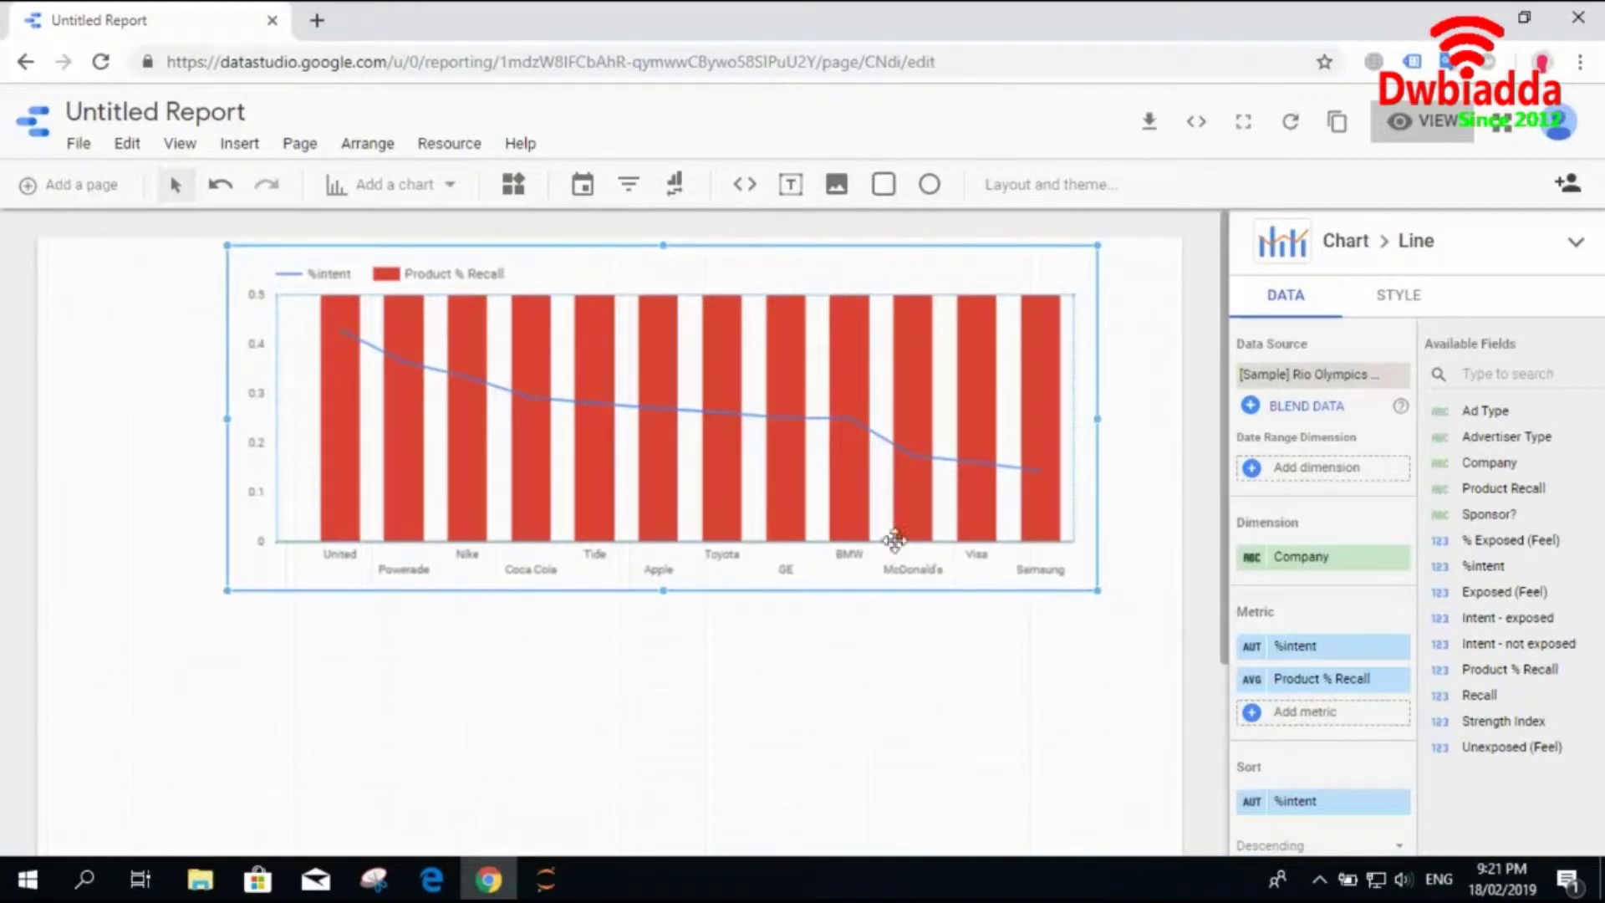
left_click_drag(664, 590, 657, 686)
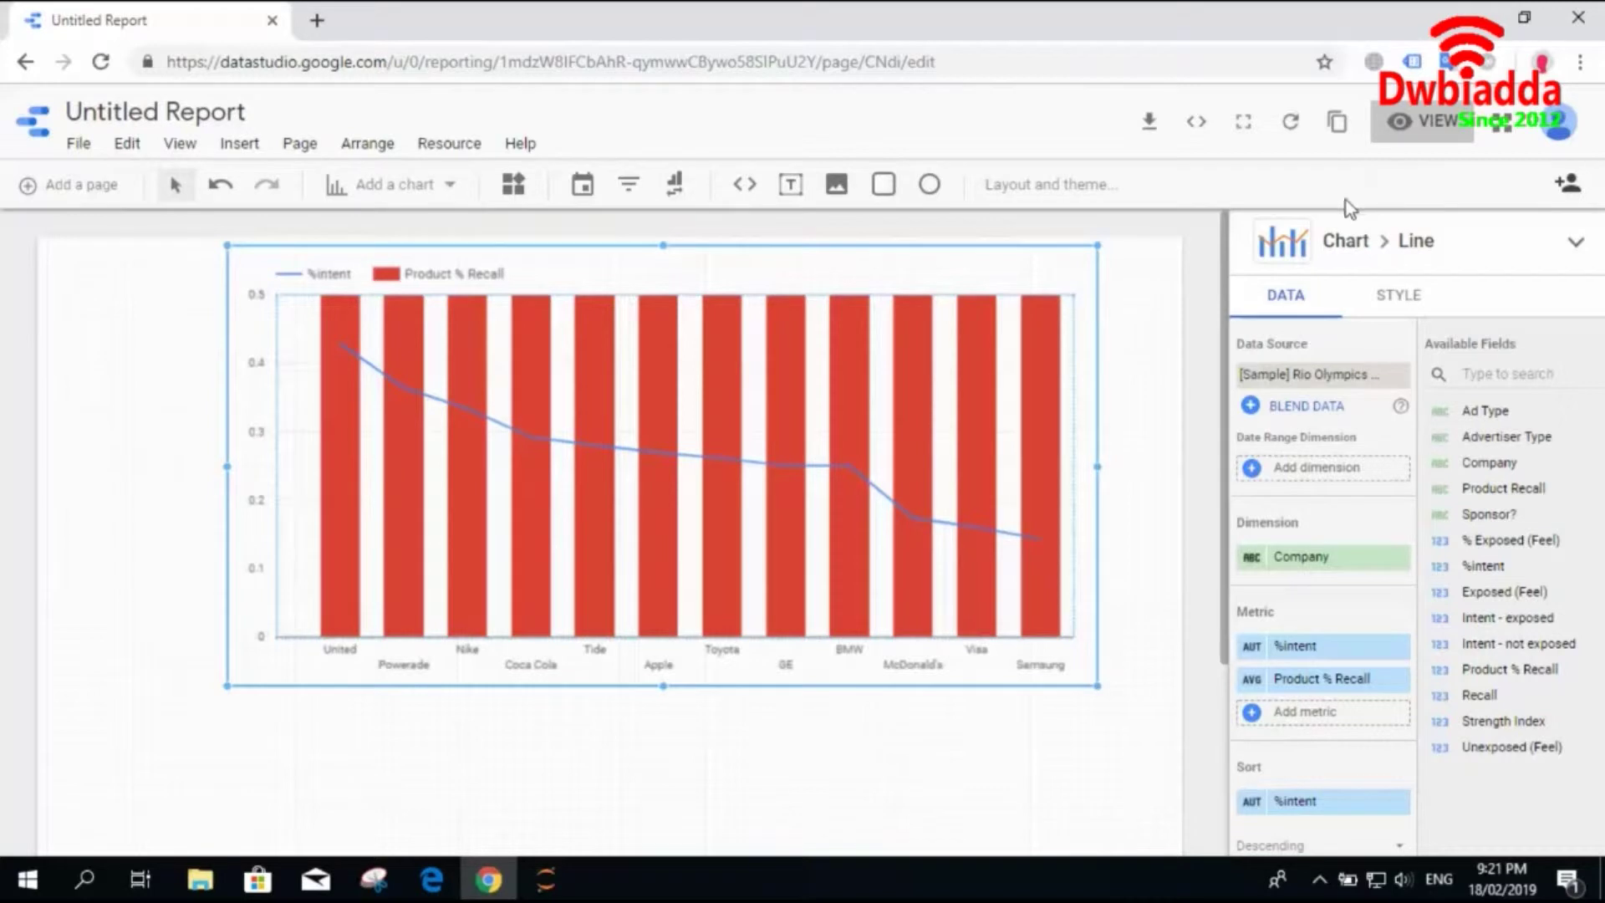
left_click(1397, 127)
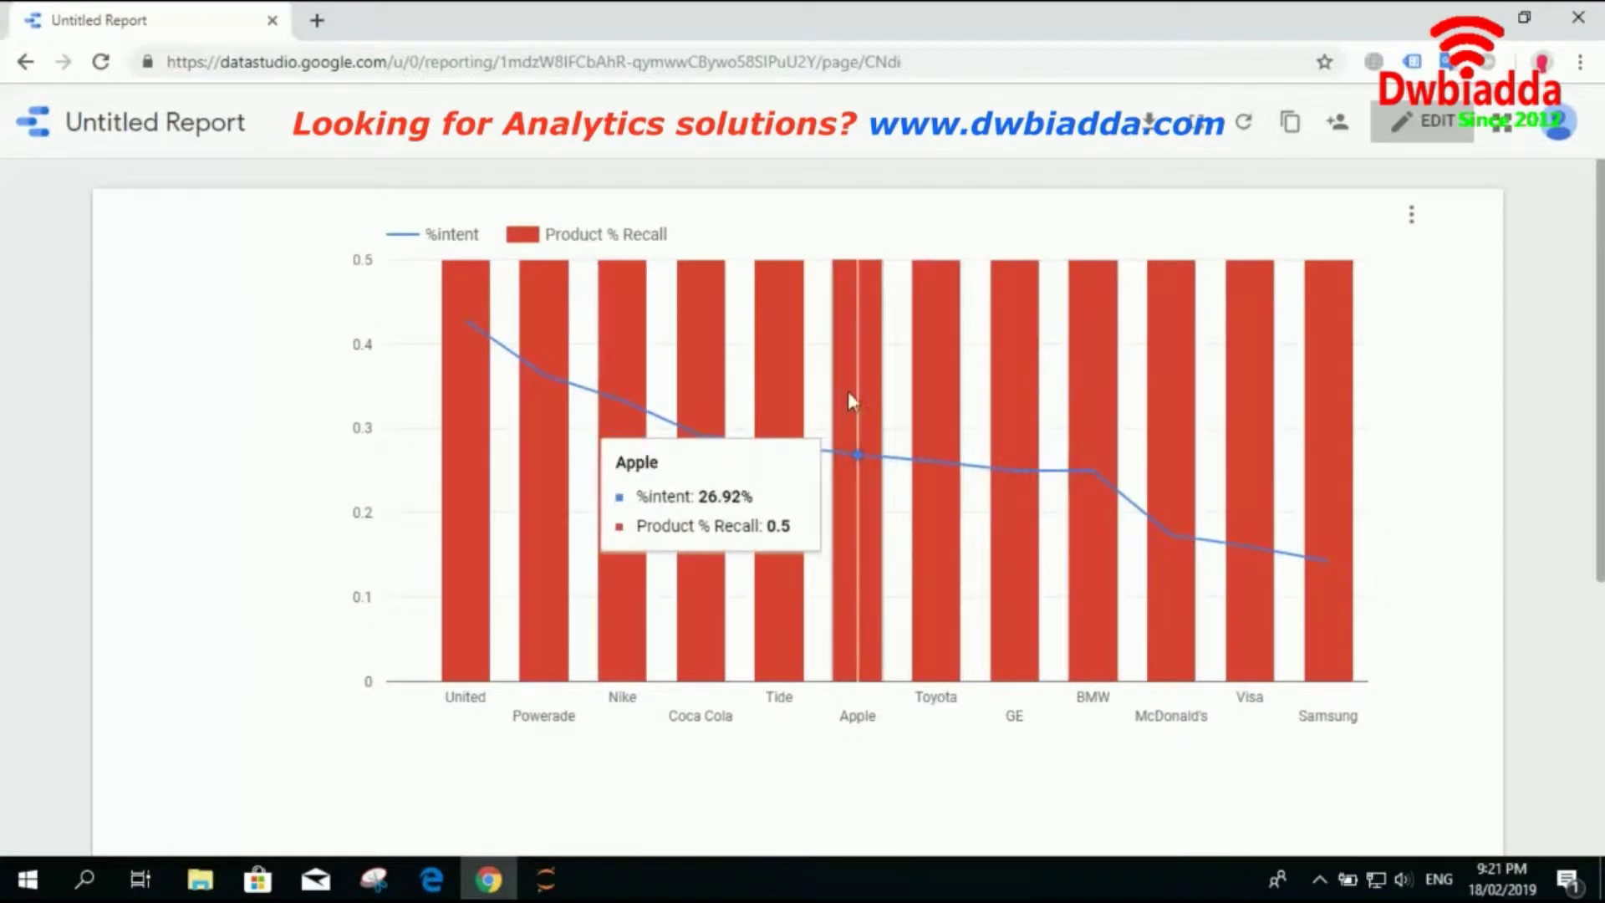
left_click(1393, 139)
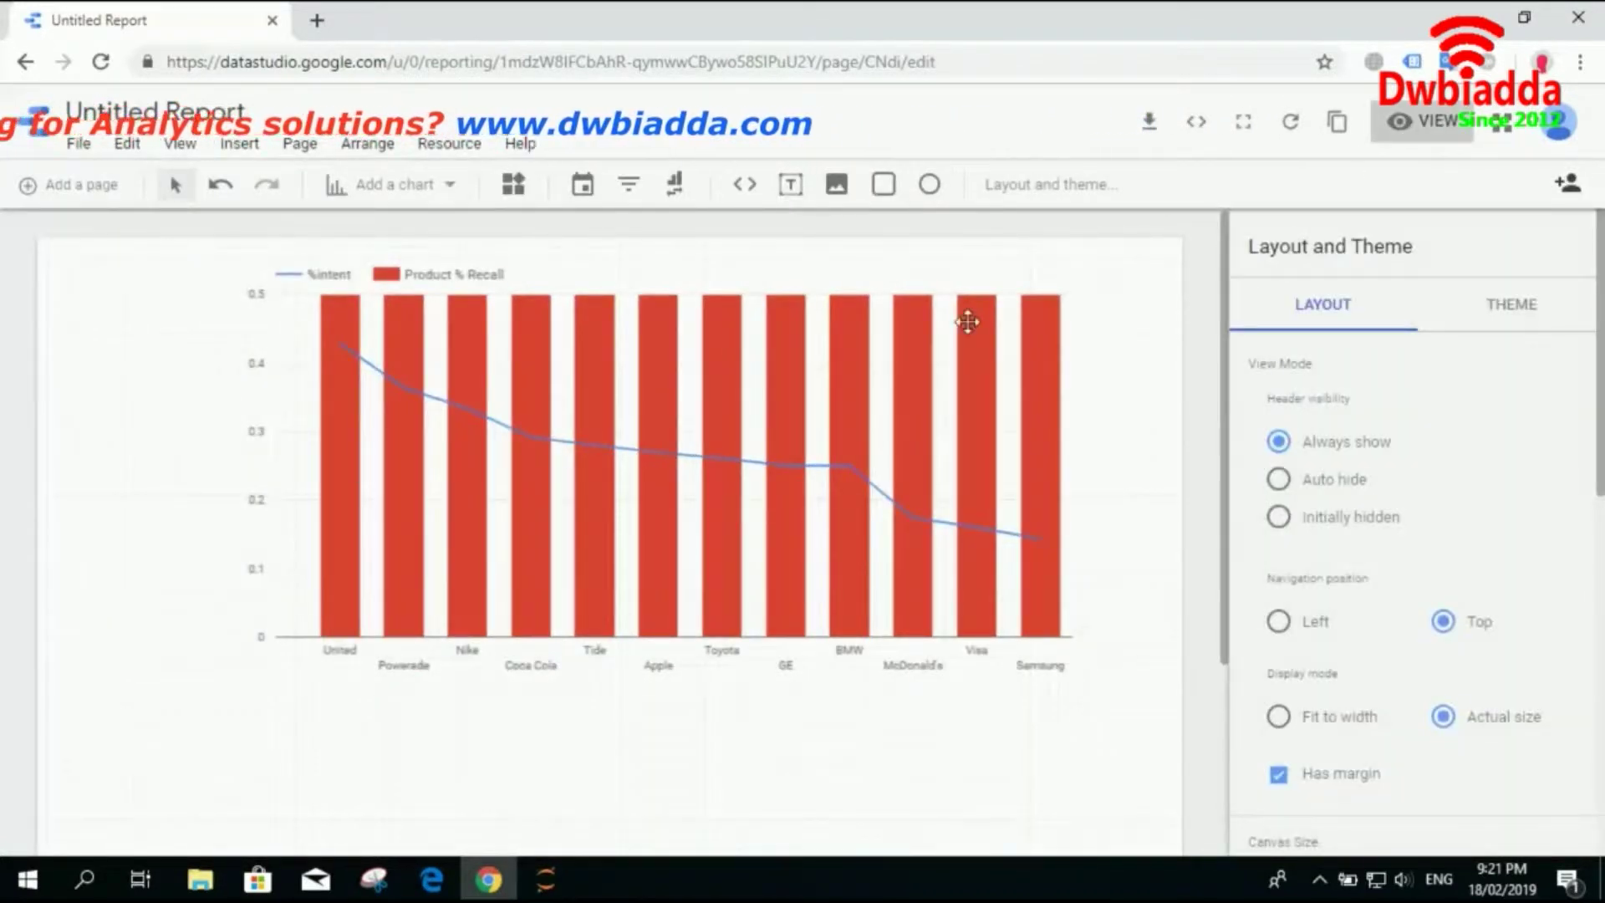
left_click(789, 365)
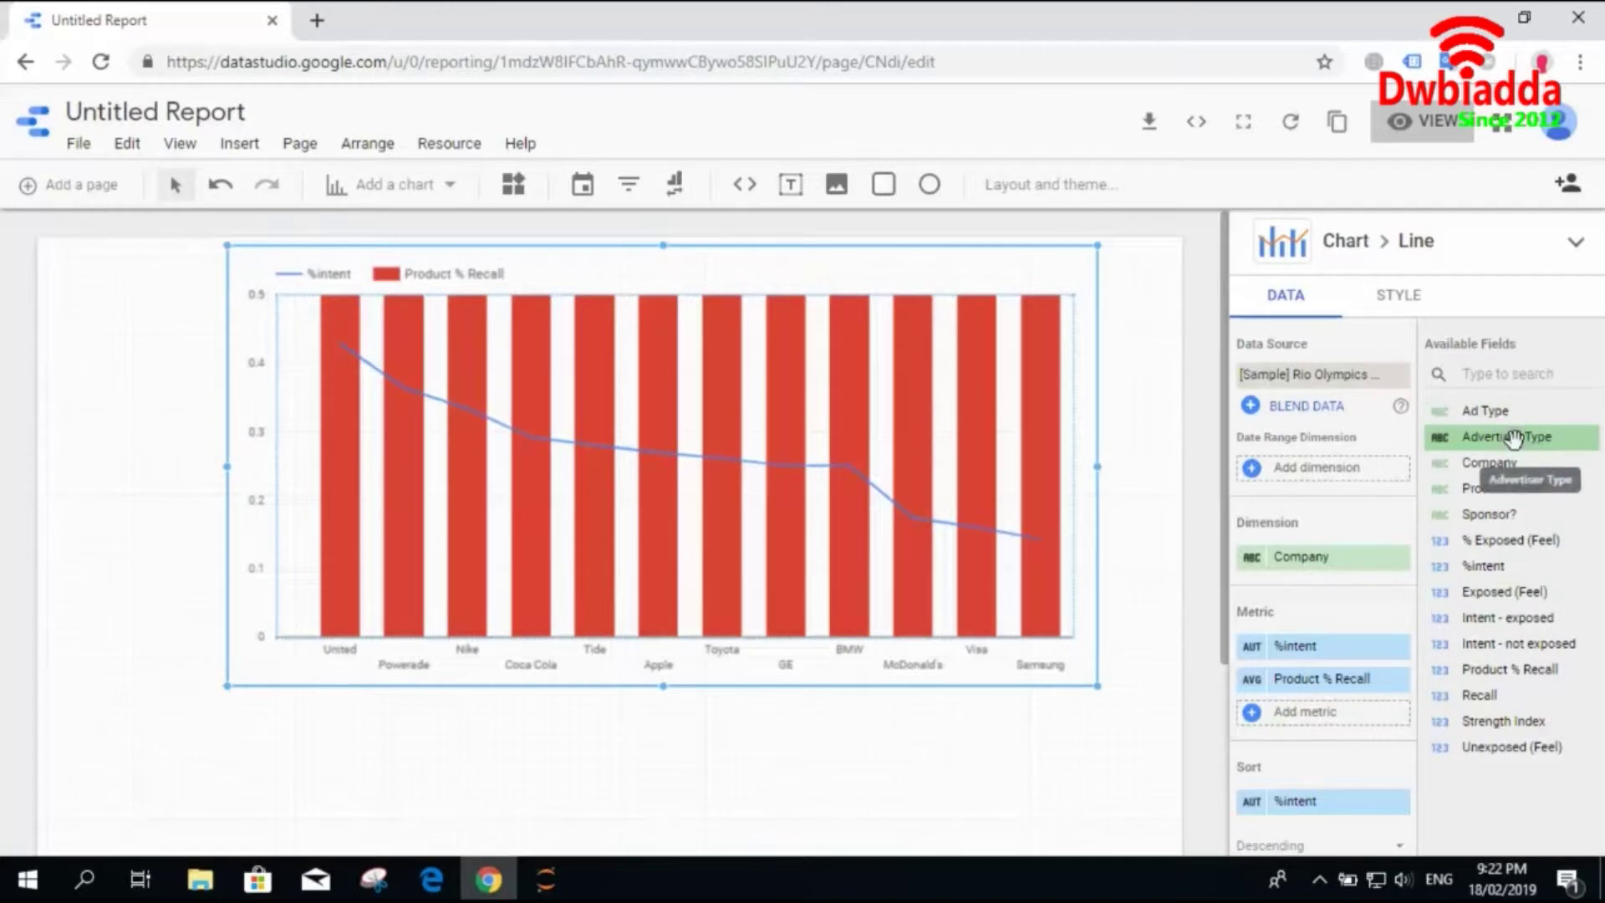
Set Advertiser Type as the combo chart's dimension.
left_click_drag(1515, 436, 1322, 557)
left_click(1323, 557)
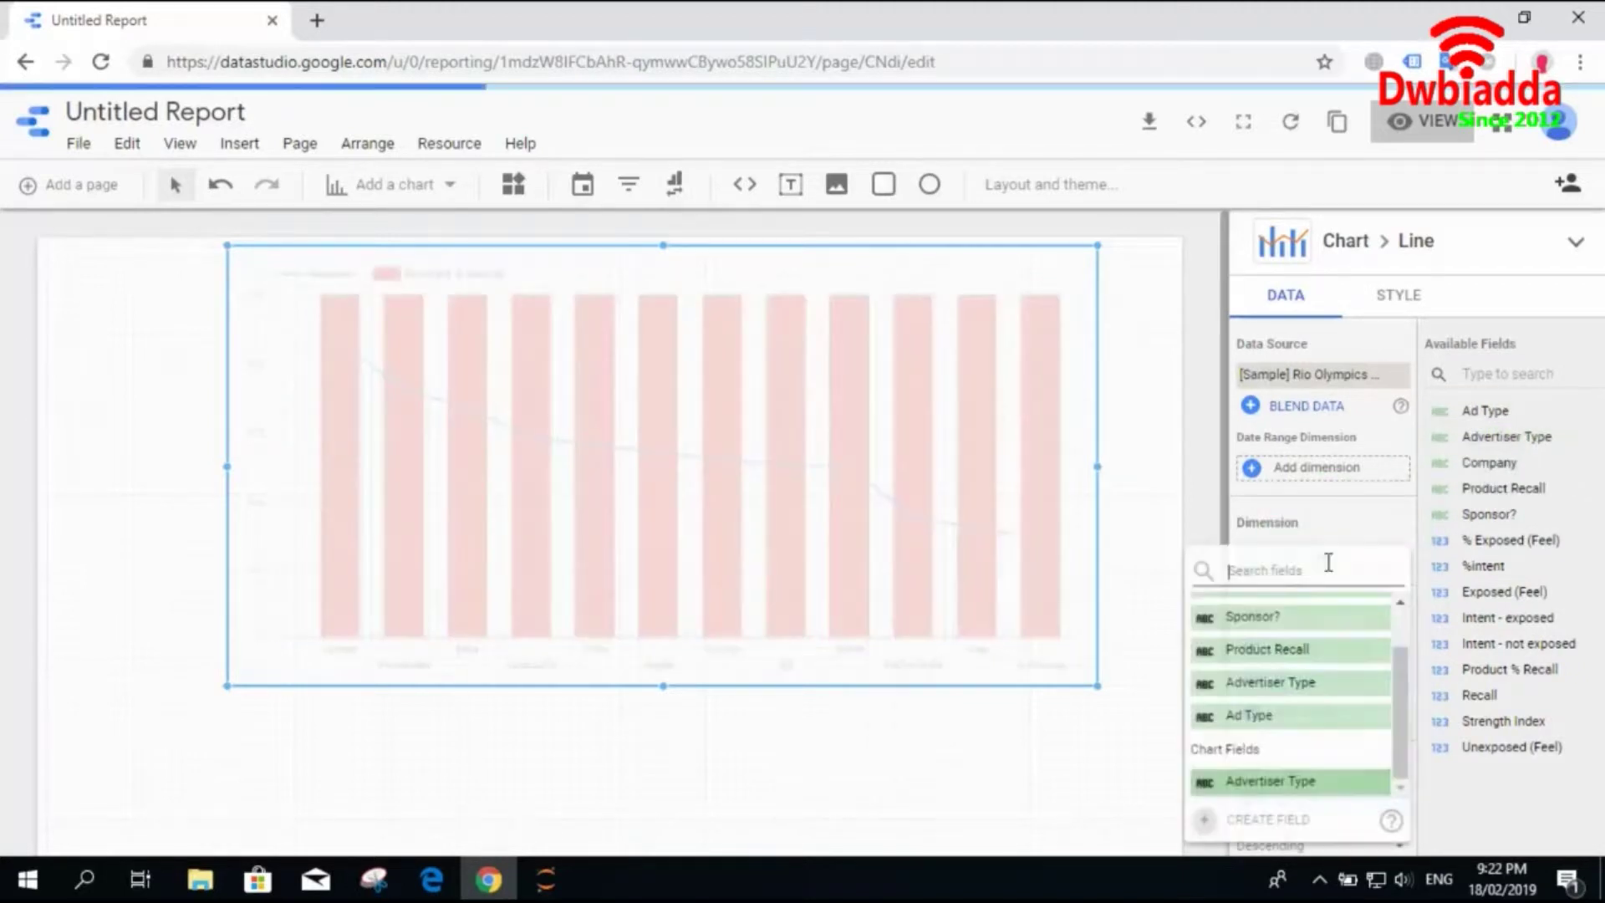
left_click(1131, 803)
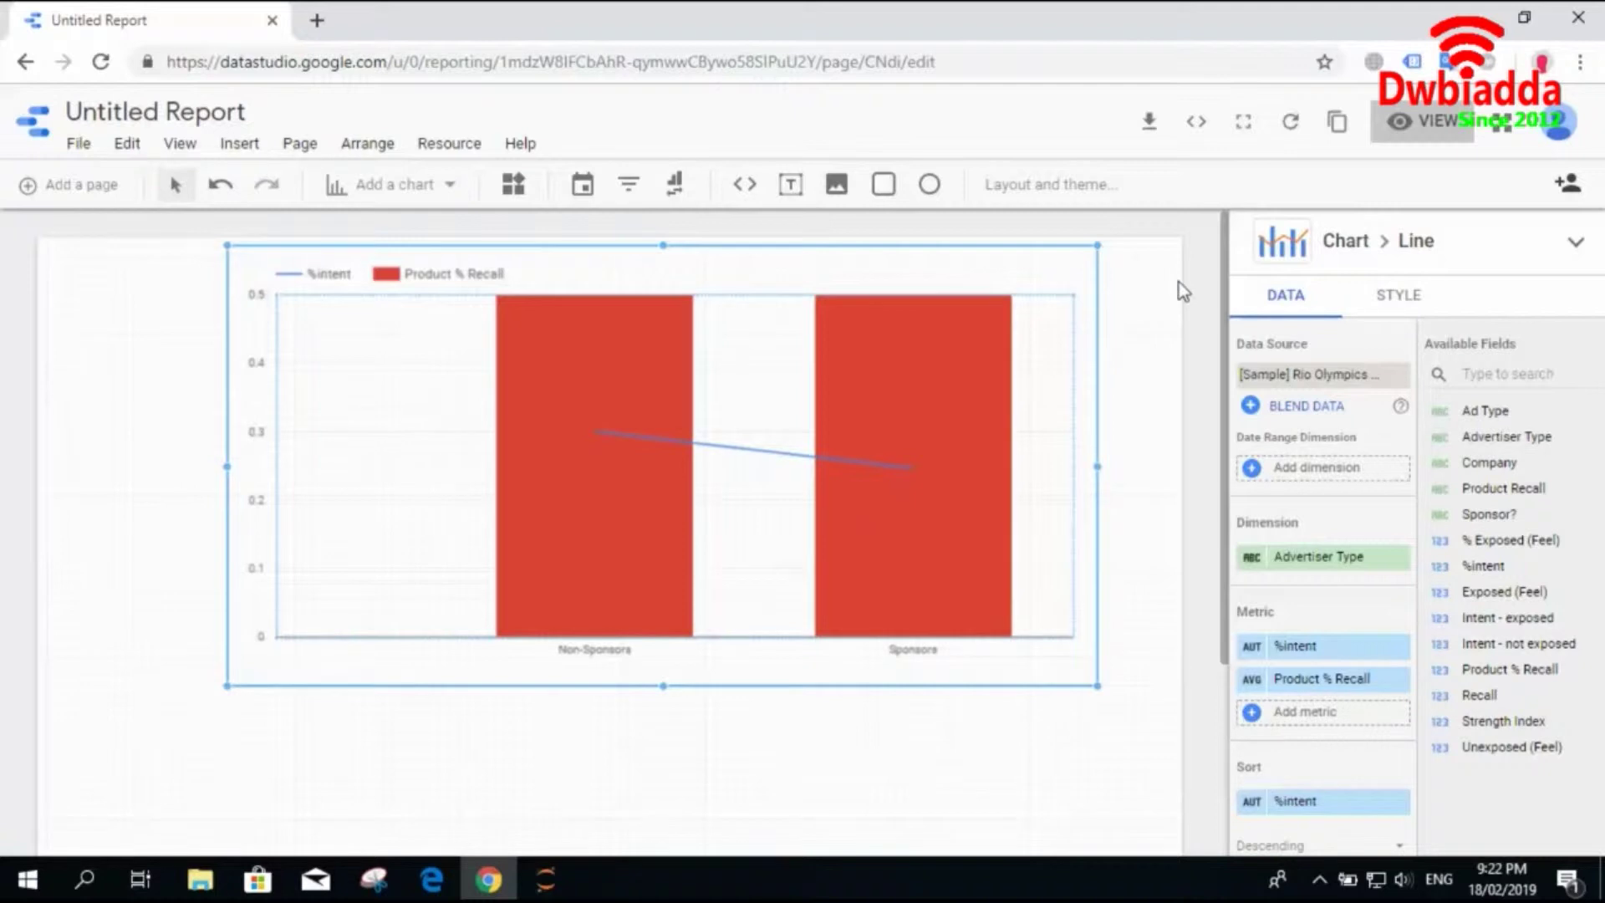
Preview the Non-Sponsors vs Sponsors chart in view mode, then return to editing it.
left_click(1421, 121)
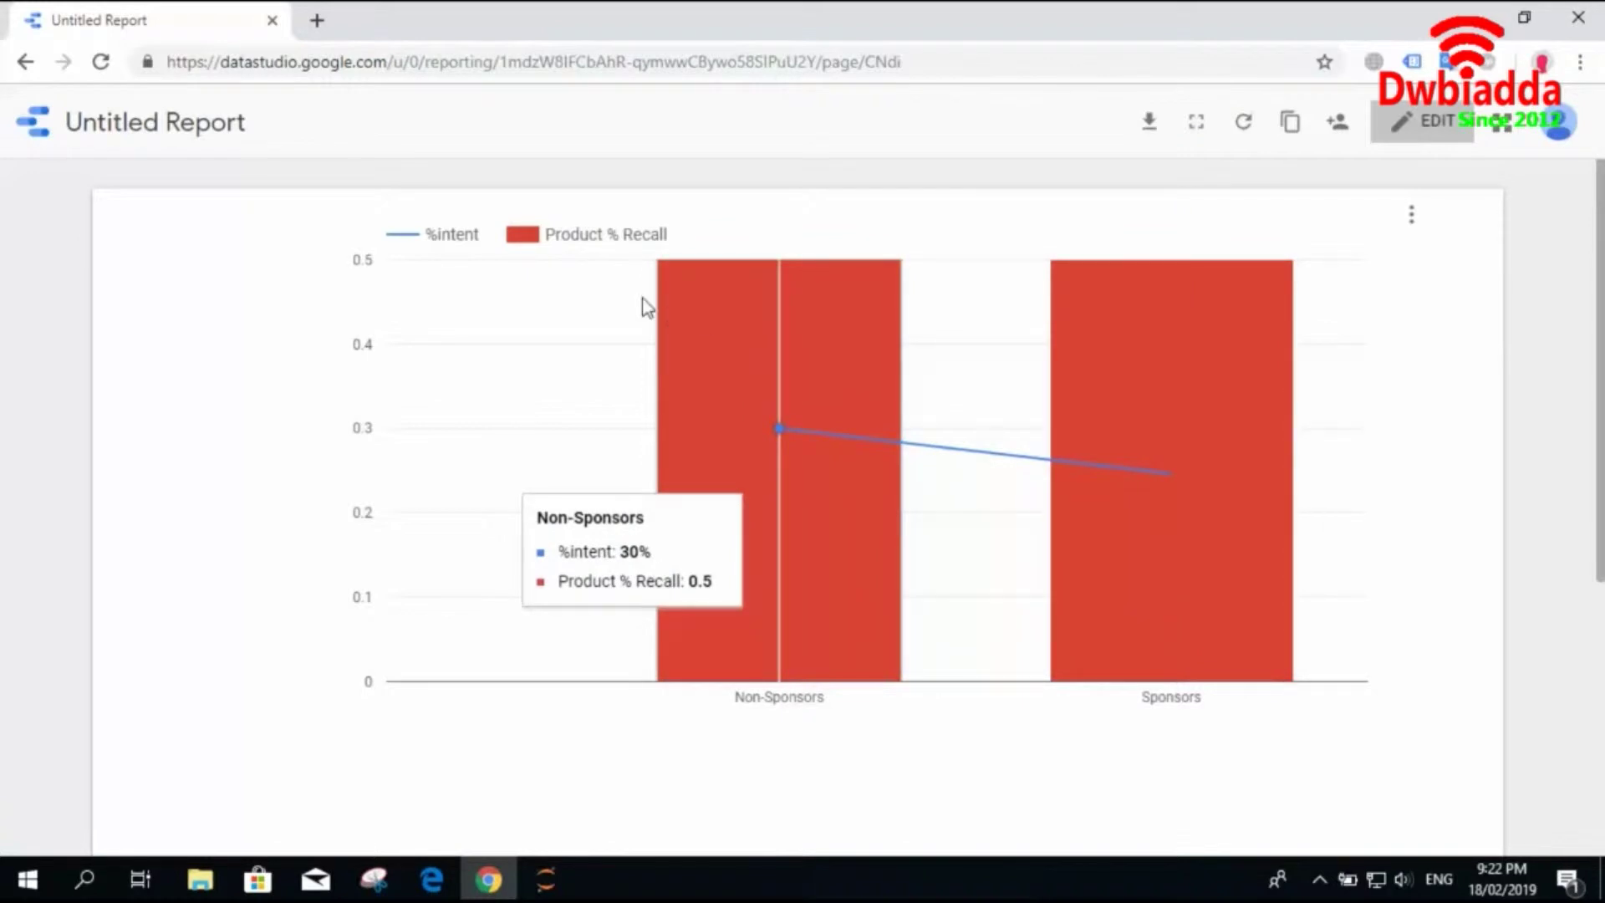
left_click(1422, 122)
left_click(650, 480)
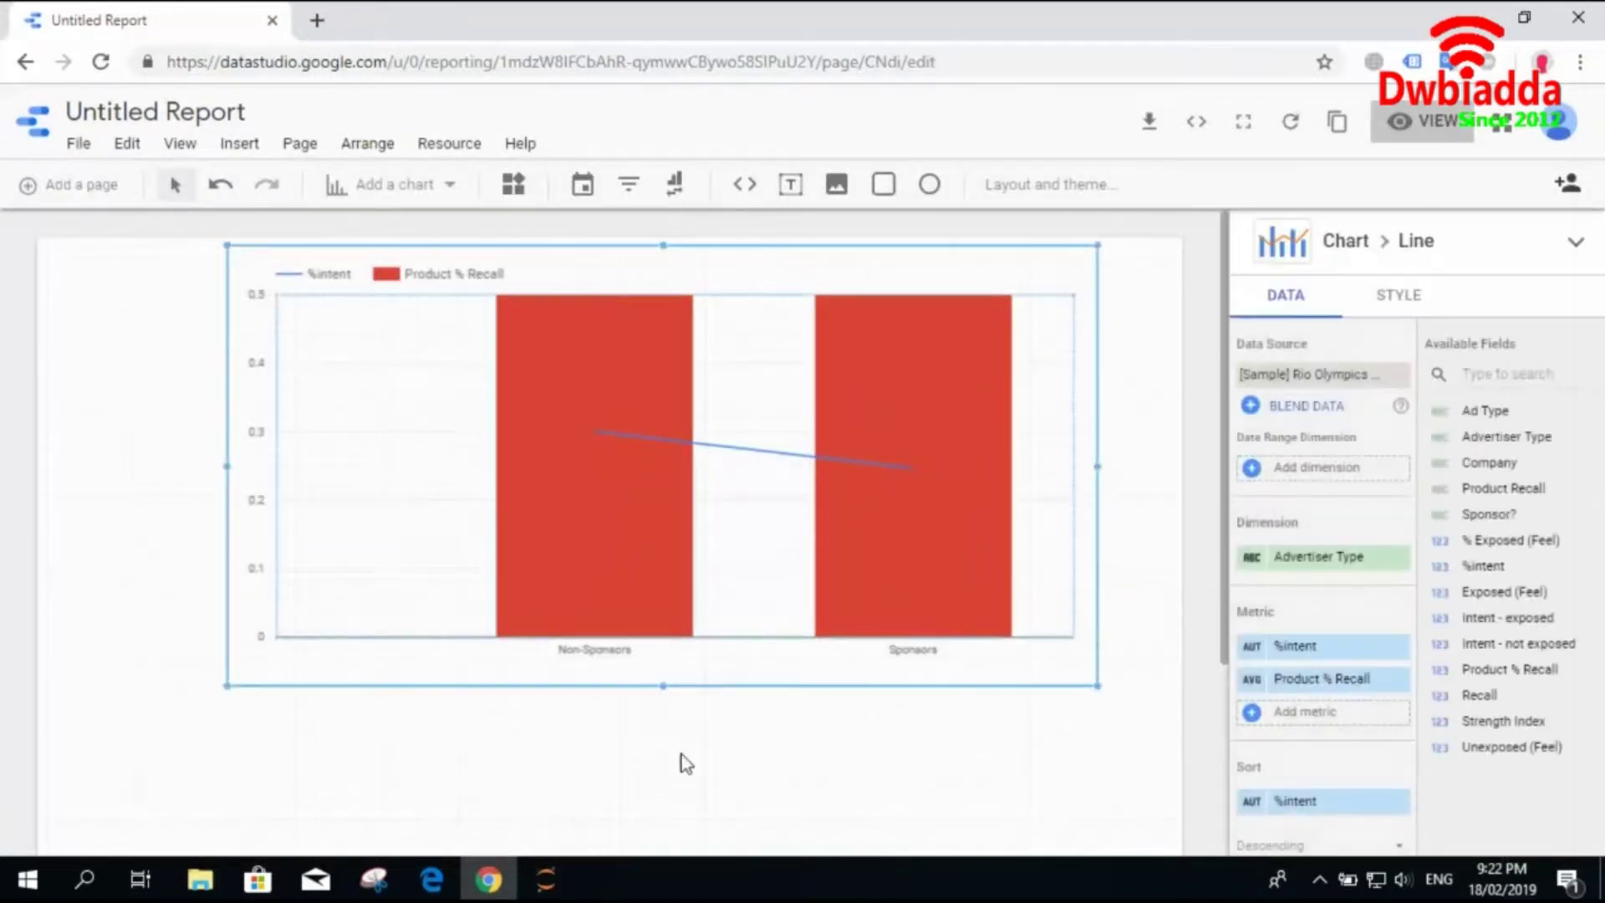
Shorten and narrow the Advertiser Type chart to a small tile at the page's left.
left_click_drag(659, 687, 657, 647)
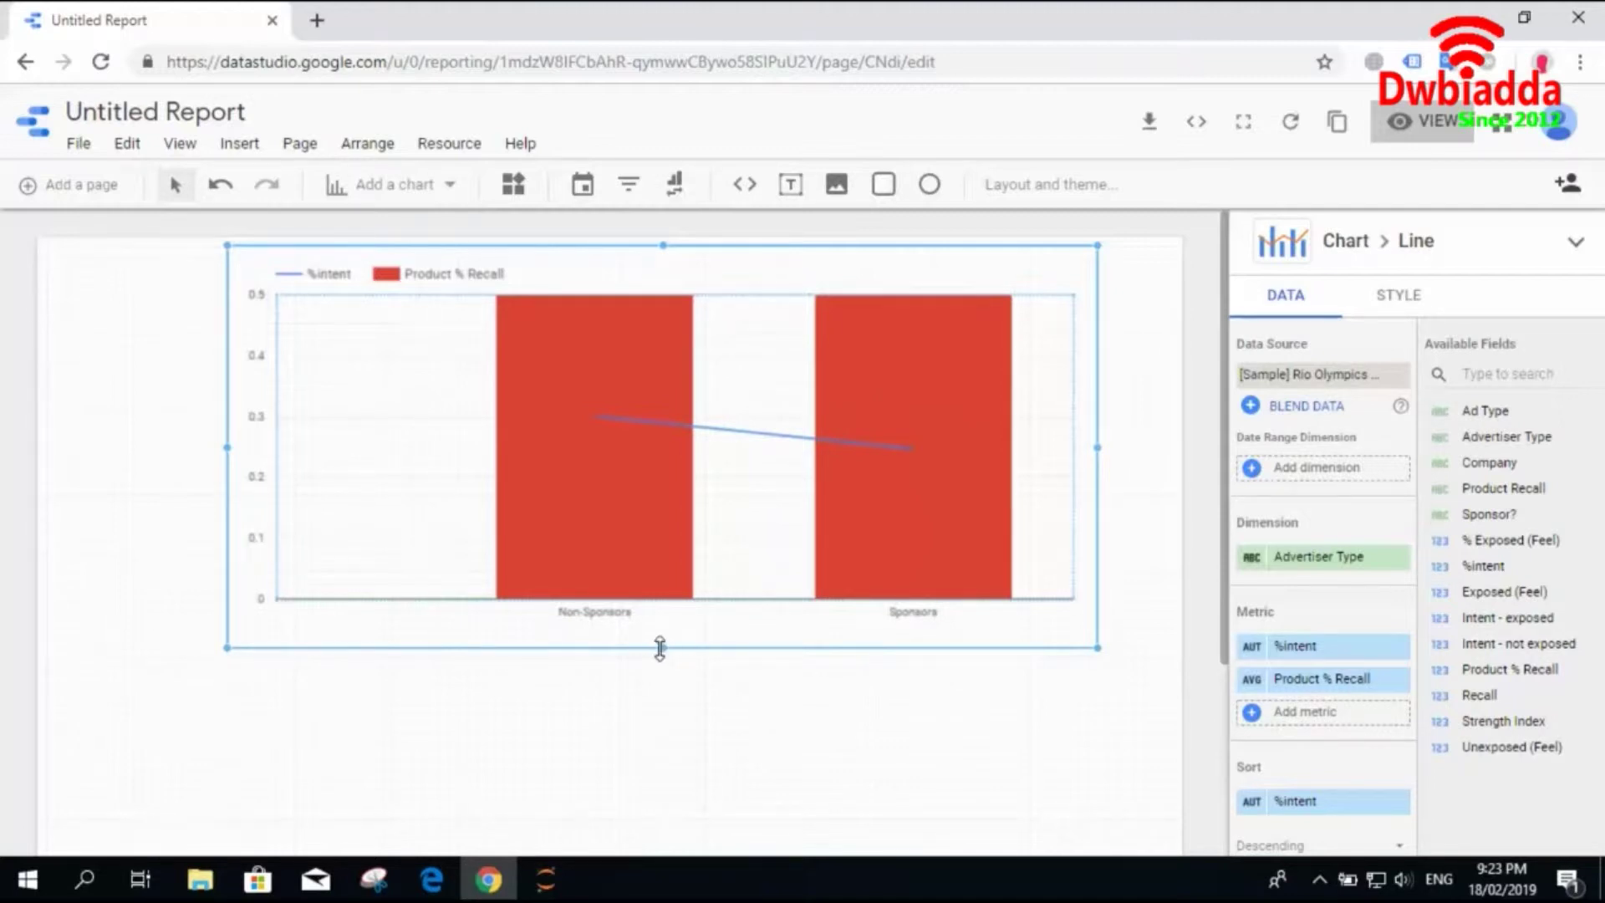
left_click_drag(665, 648, 683, 556)
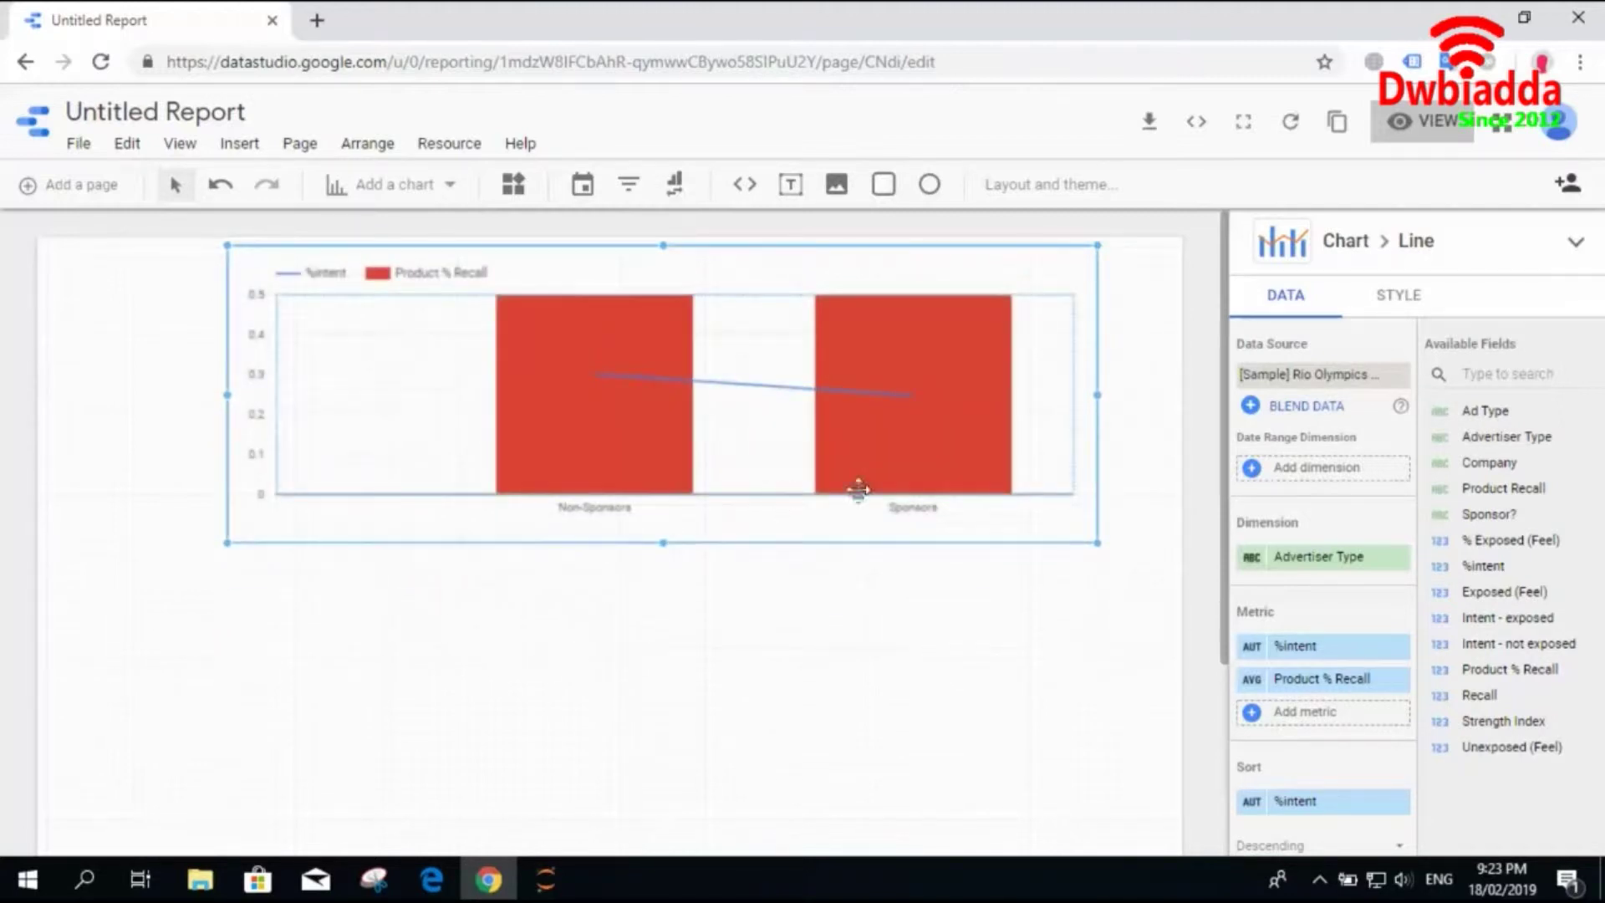
left_click_drag(1094, 395, 473, 433)
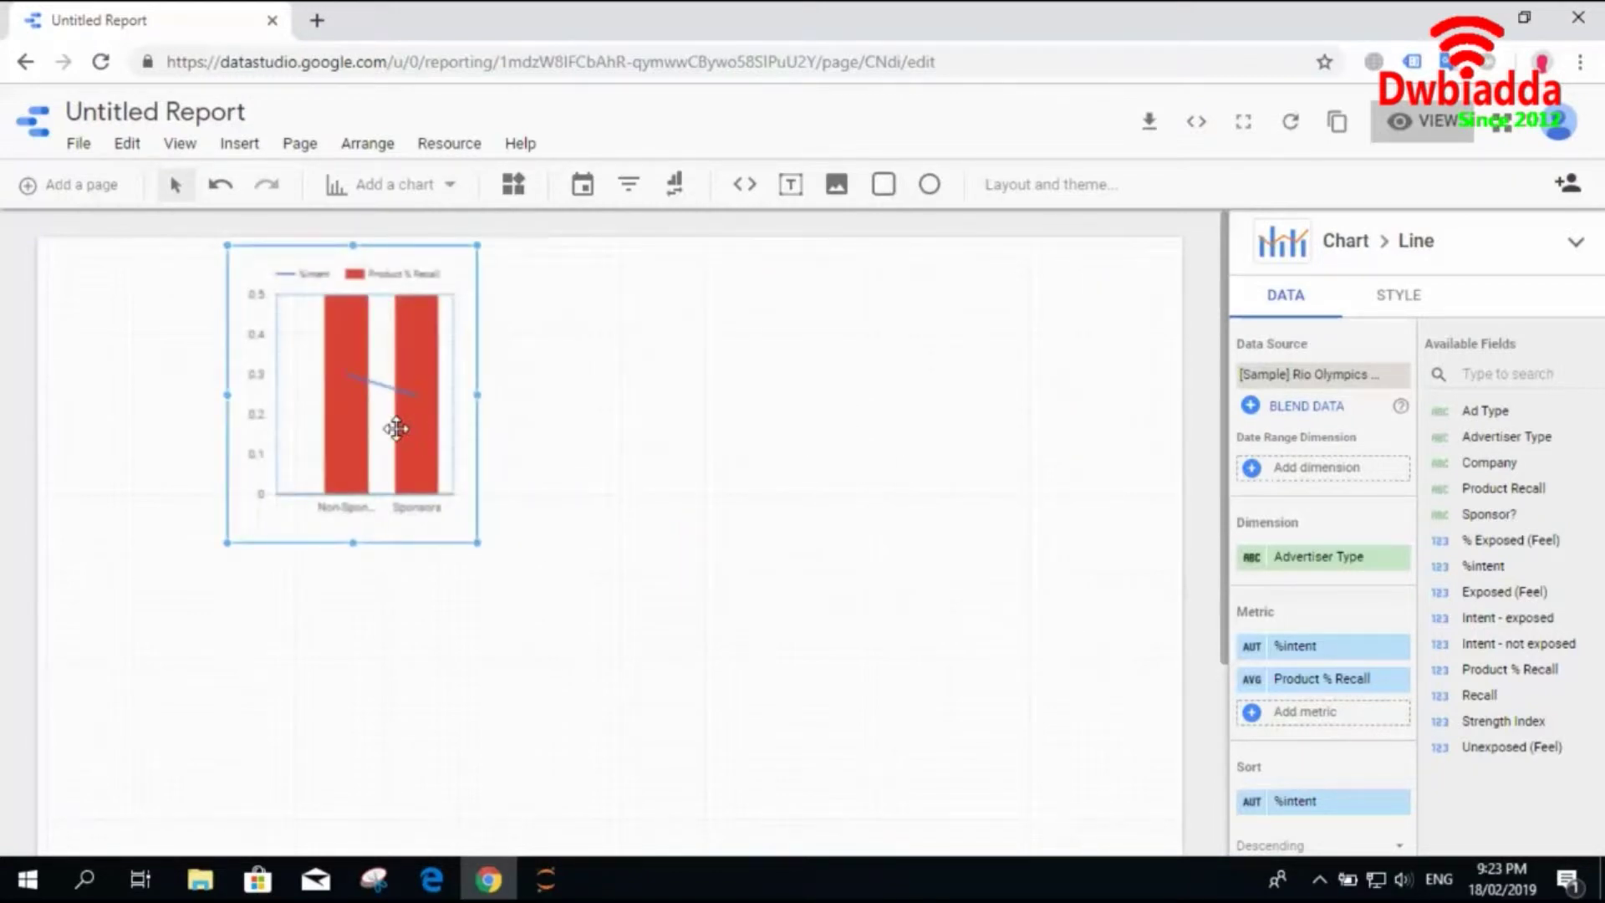
left_click_drag(340, 385, 224, 482)
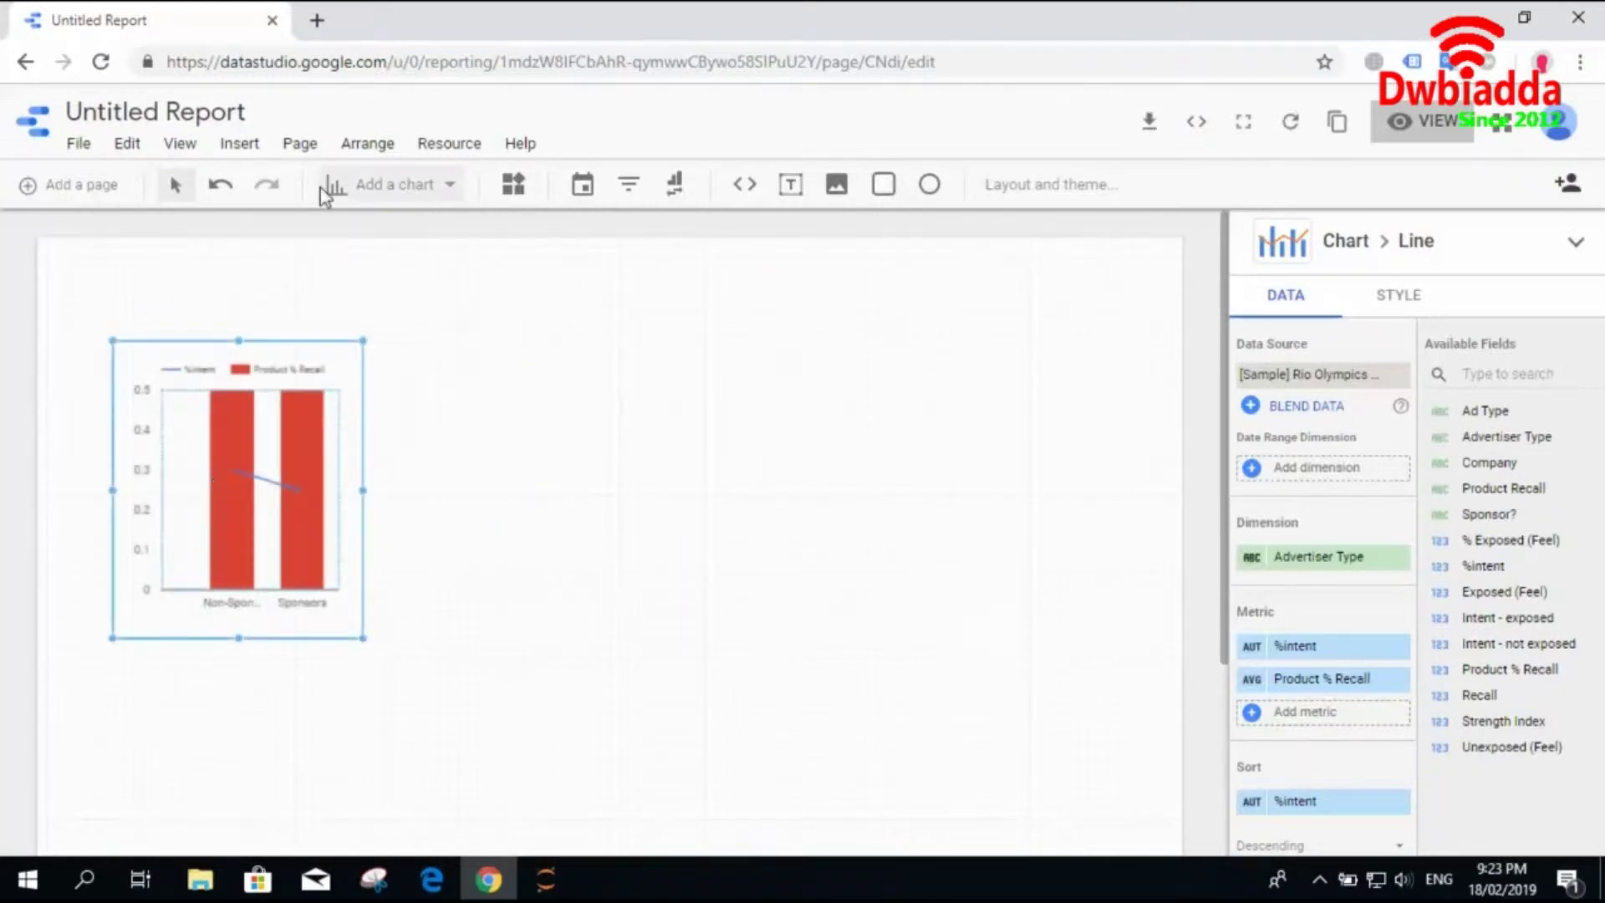
Place a new stacked combo chart on the page, lower and to the right.
left_click(410, 186)
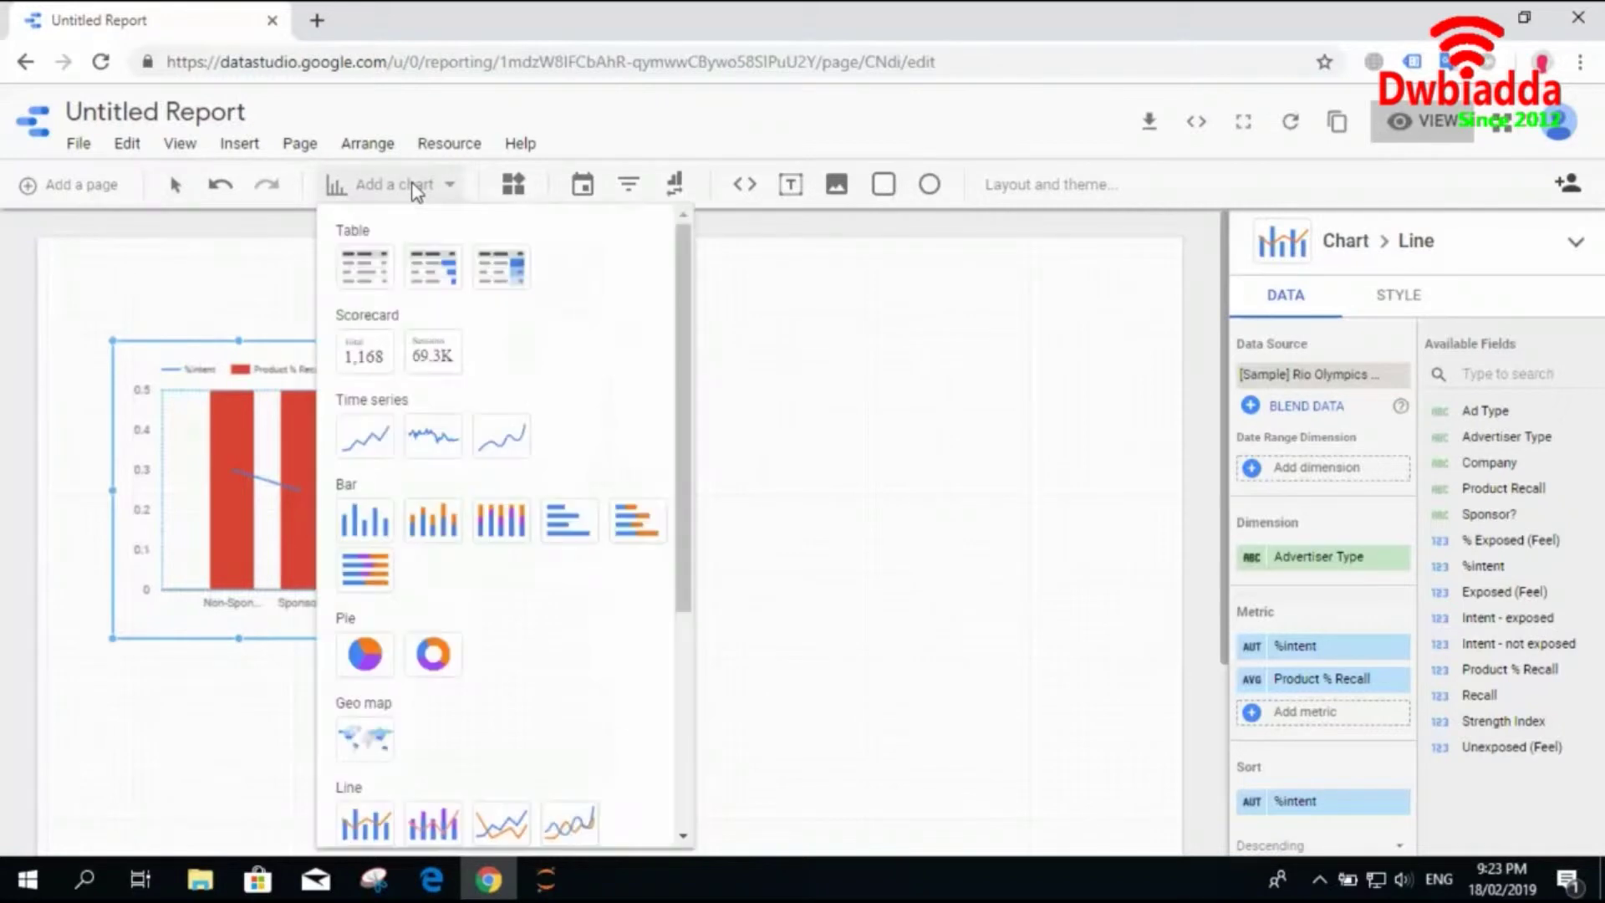
left_click(433, 822)
left_click_drag(447, 273, 831, 514)
left_click_drag(665, 422, 724, 497)
Enlarge the stacked combo chart wider and taller, then preview the report in view mode.
left_click_drag(882, 473, 1149, 449)
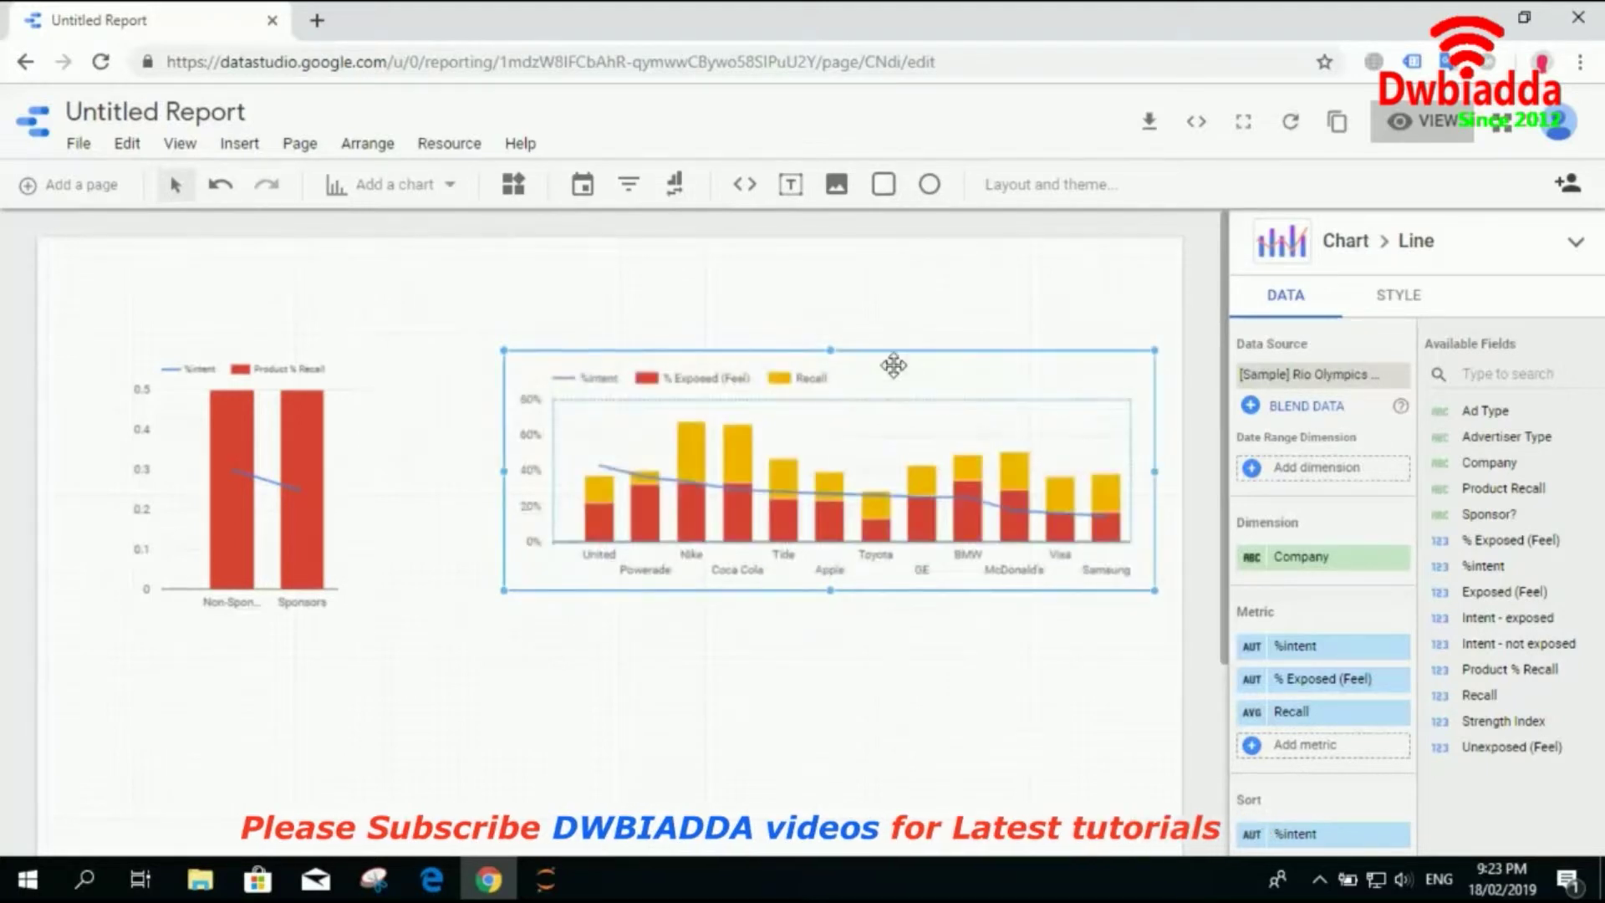
left_click_drag(829, 351, 811, 265)
left_click_drag(505, 430, 438, 443)
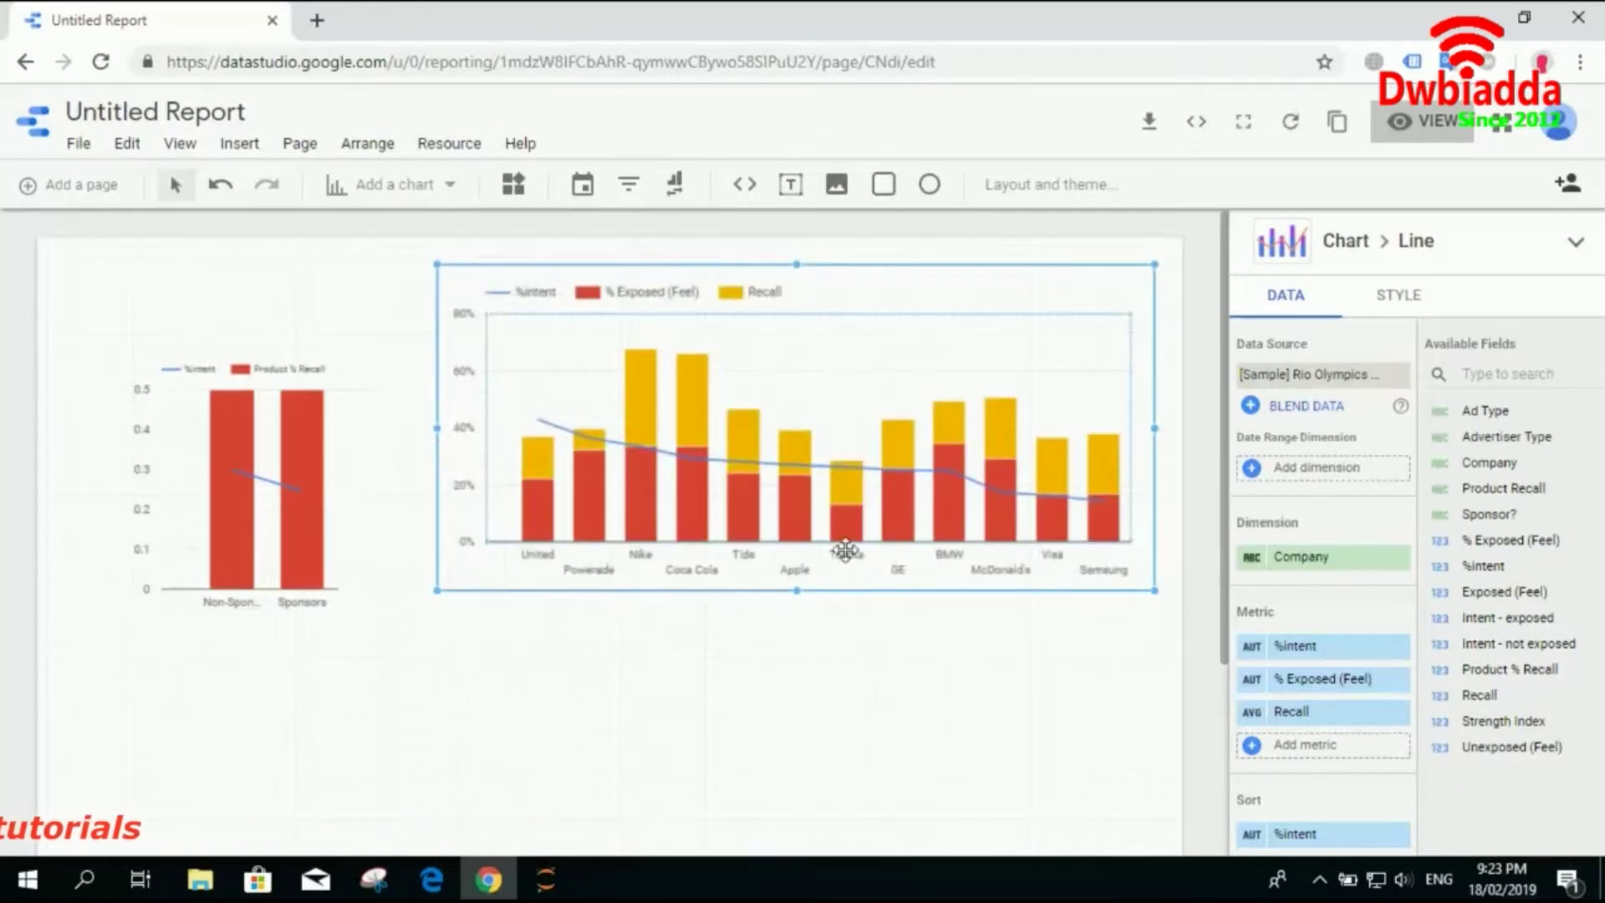
left_click_drag(795, 587, 796, 609)
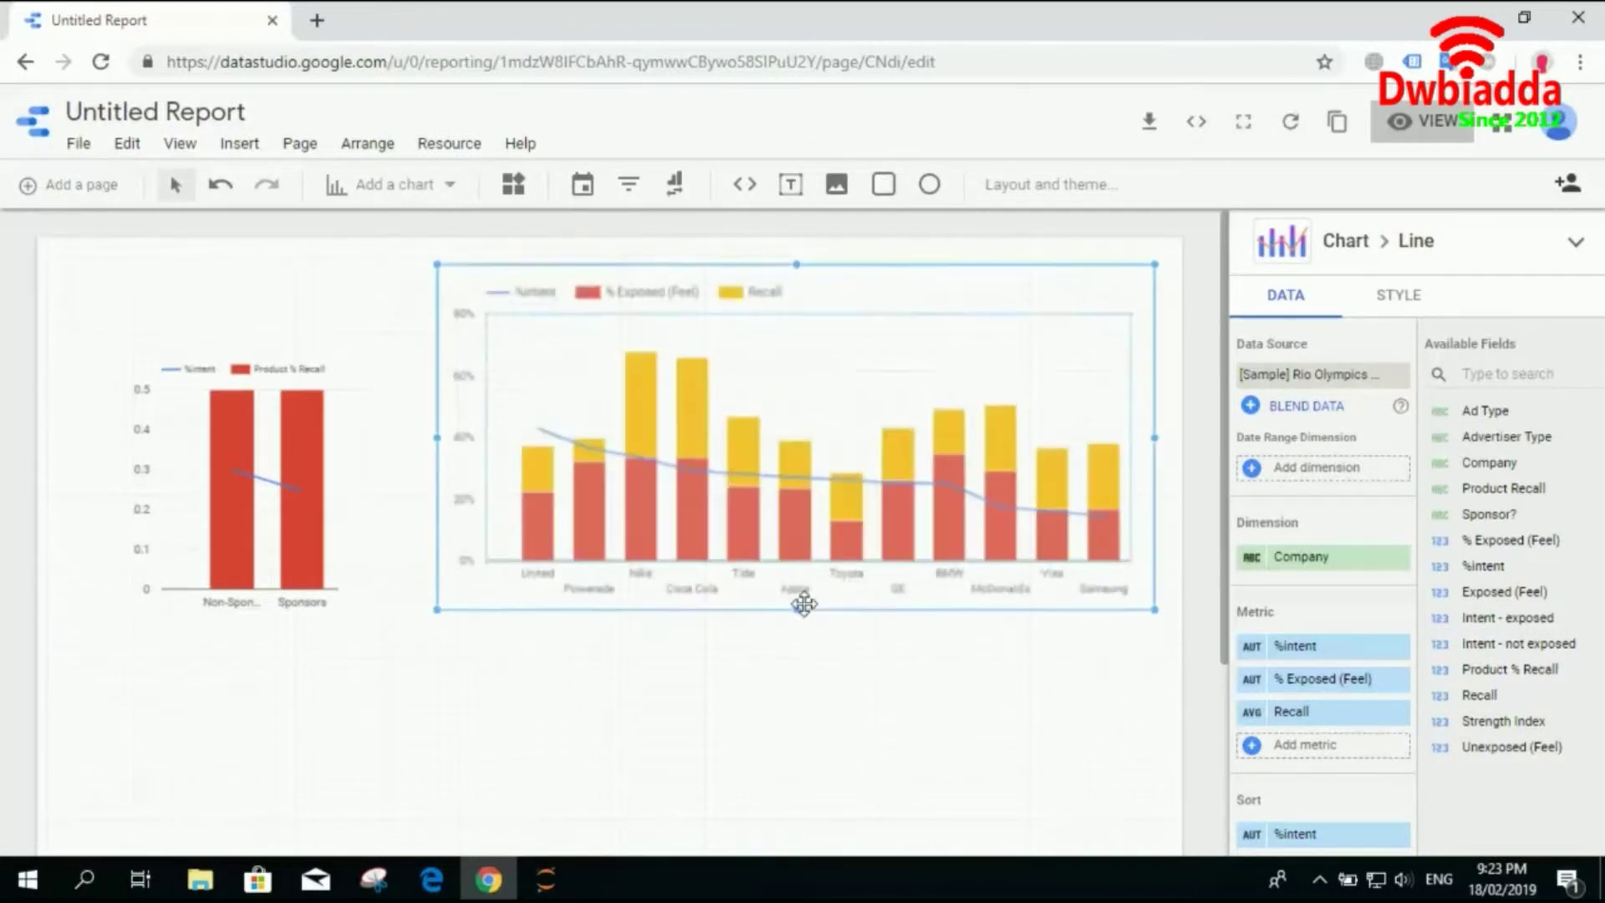
left_click(1422, 121)
mouse_move(717, 568)
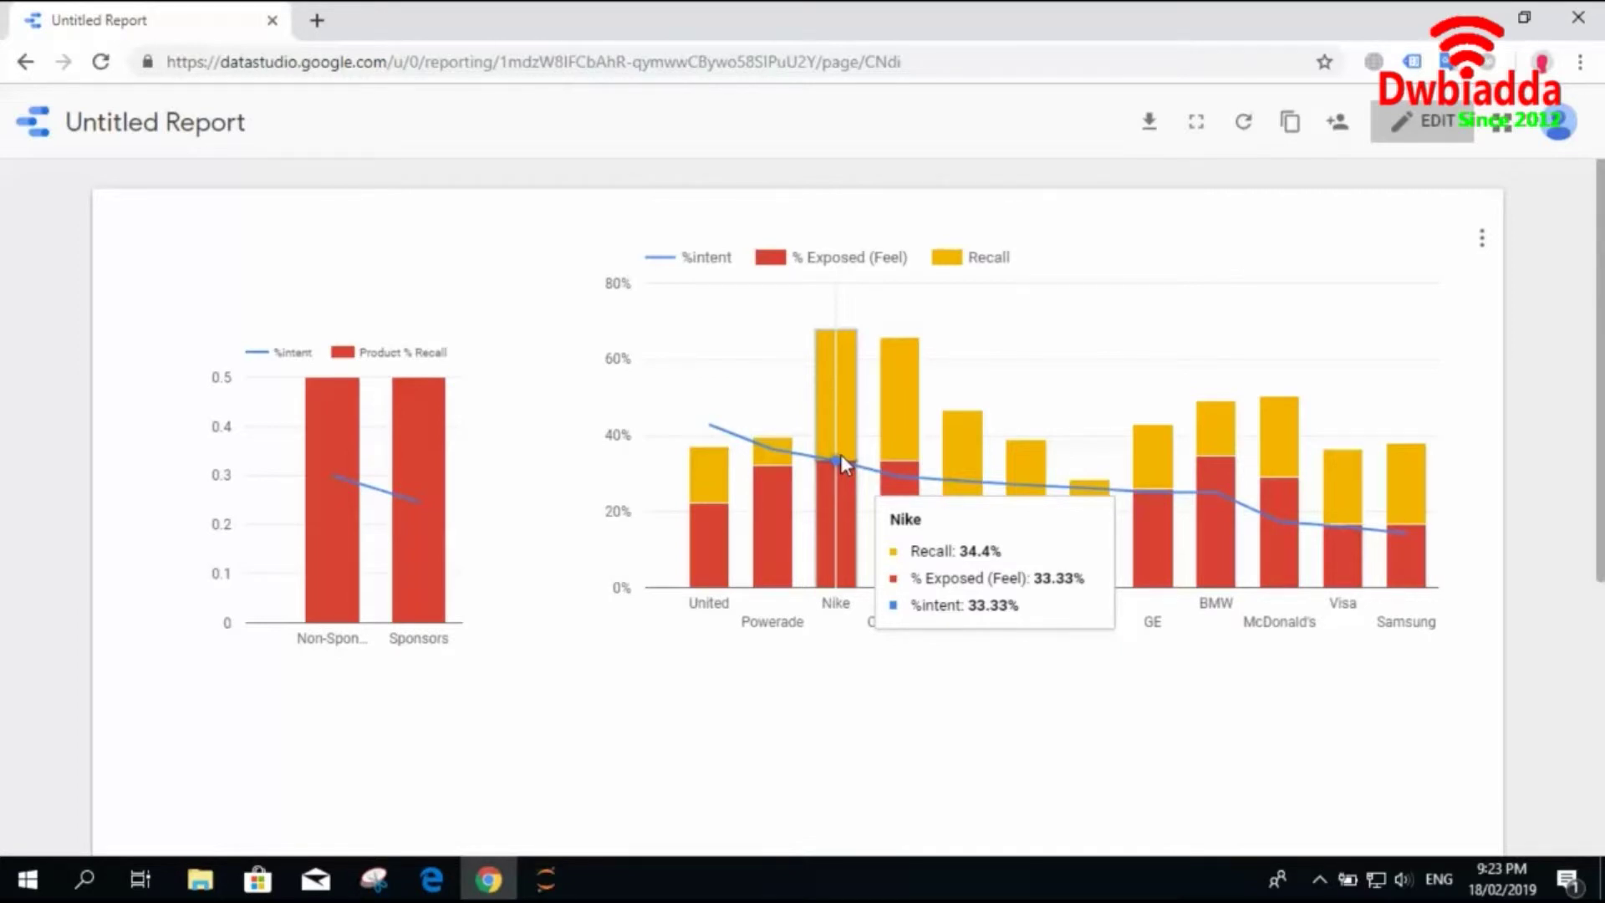
Add Unexposed (Feel) as a fourth stacked metric and preview the report.
left_click(1432, 119)
left_click(1046, 527)
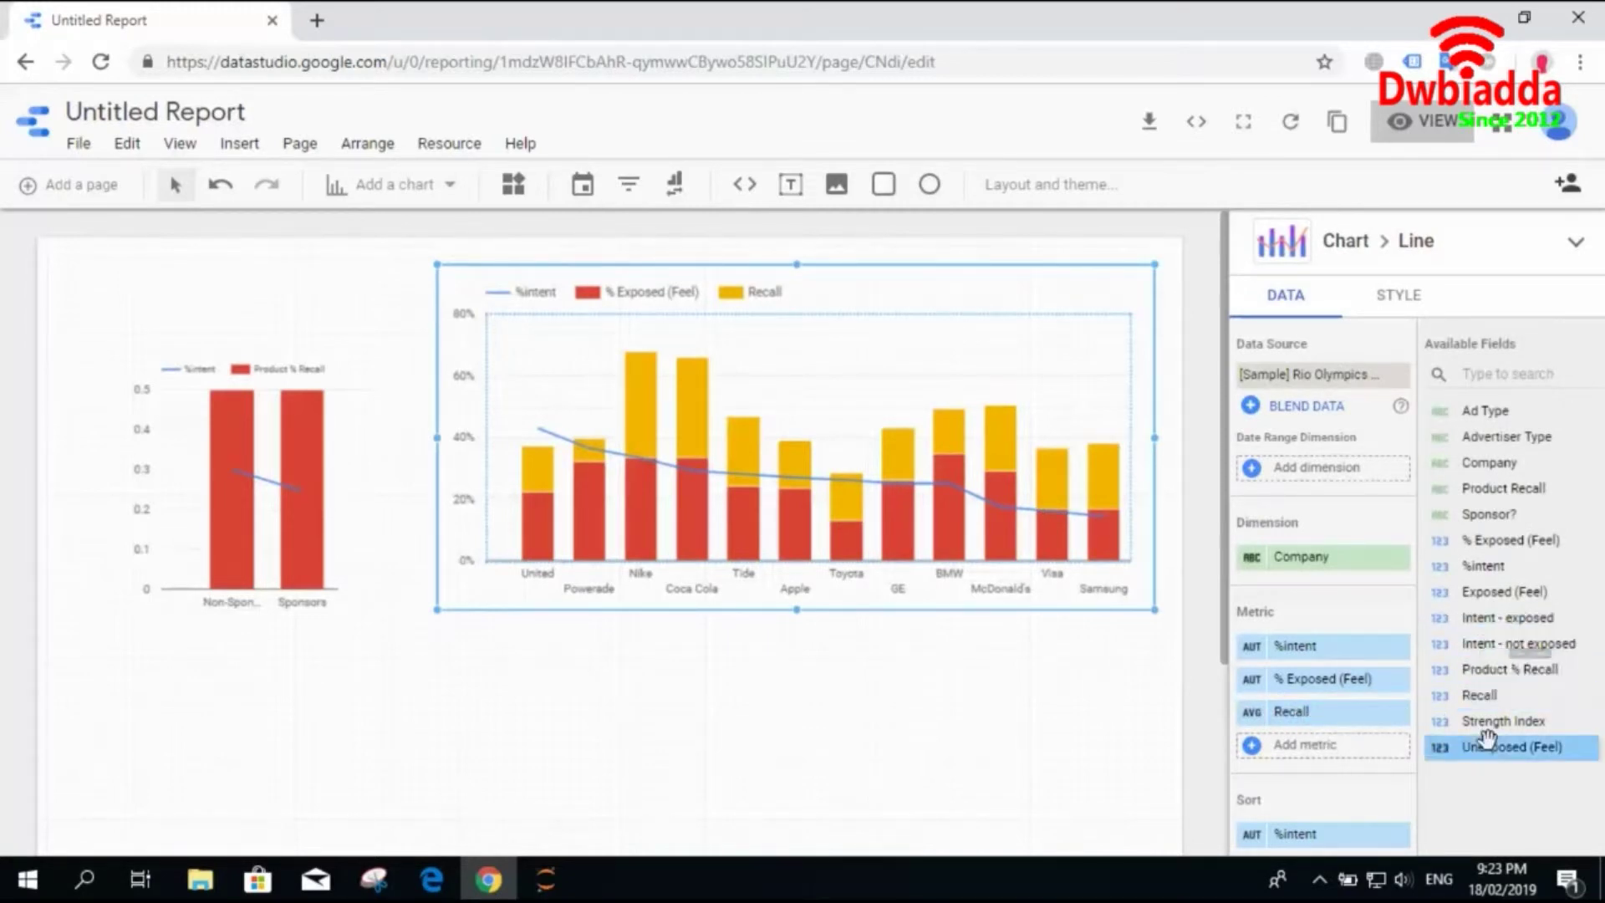
left_click_drag(1497, 752, 1325, 761)
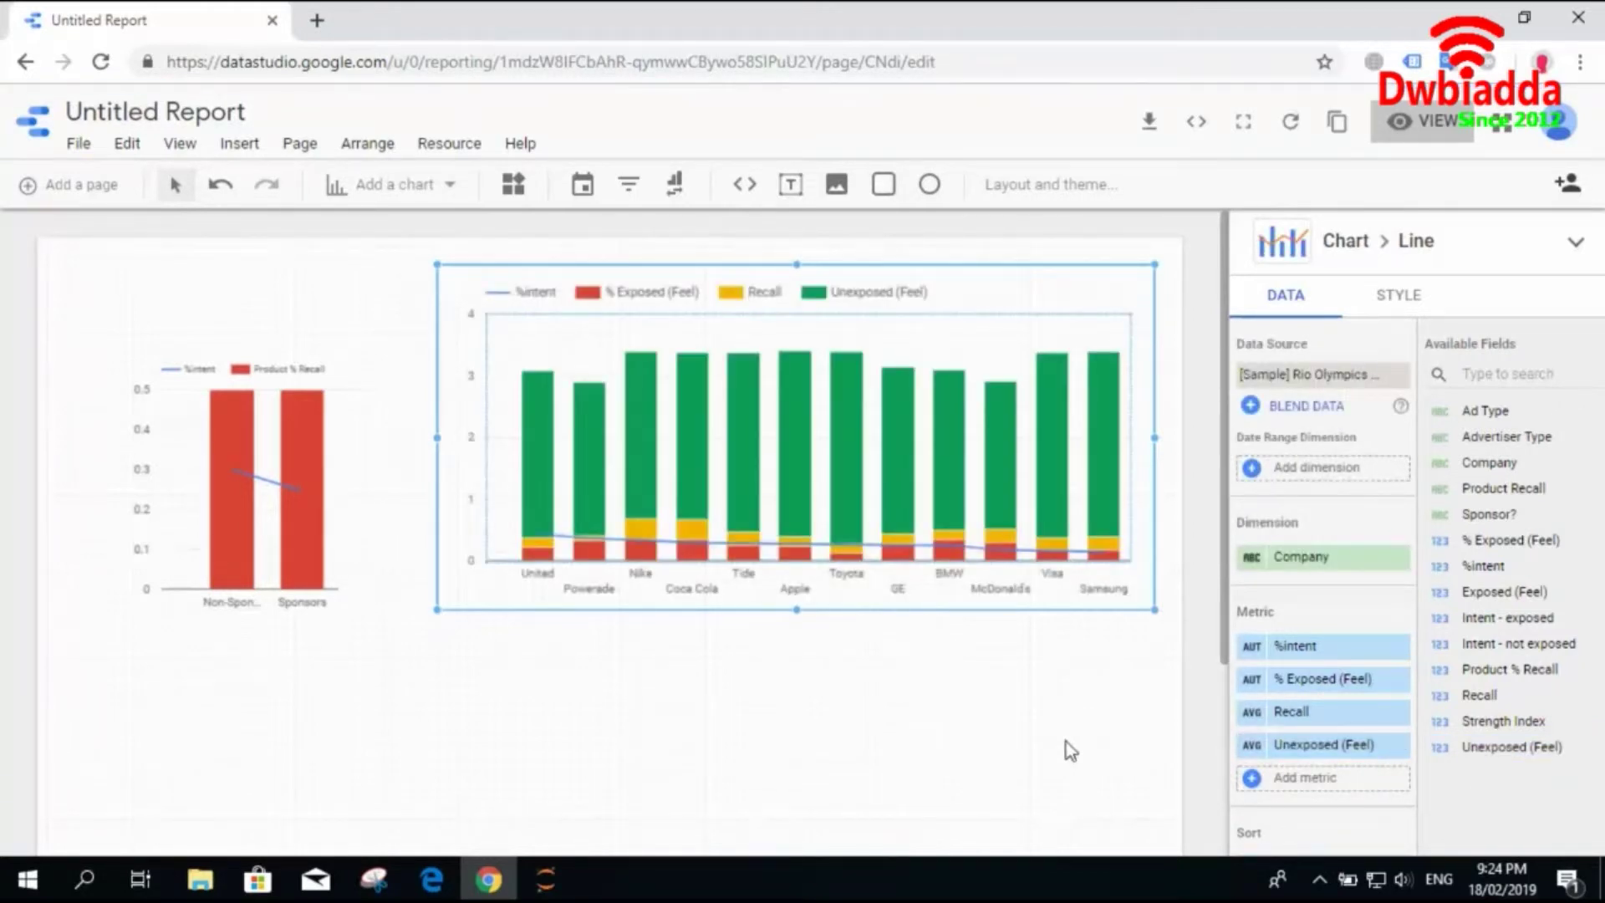
left_click(1421, 121)
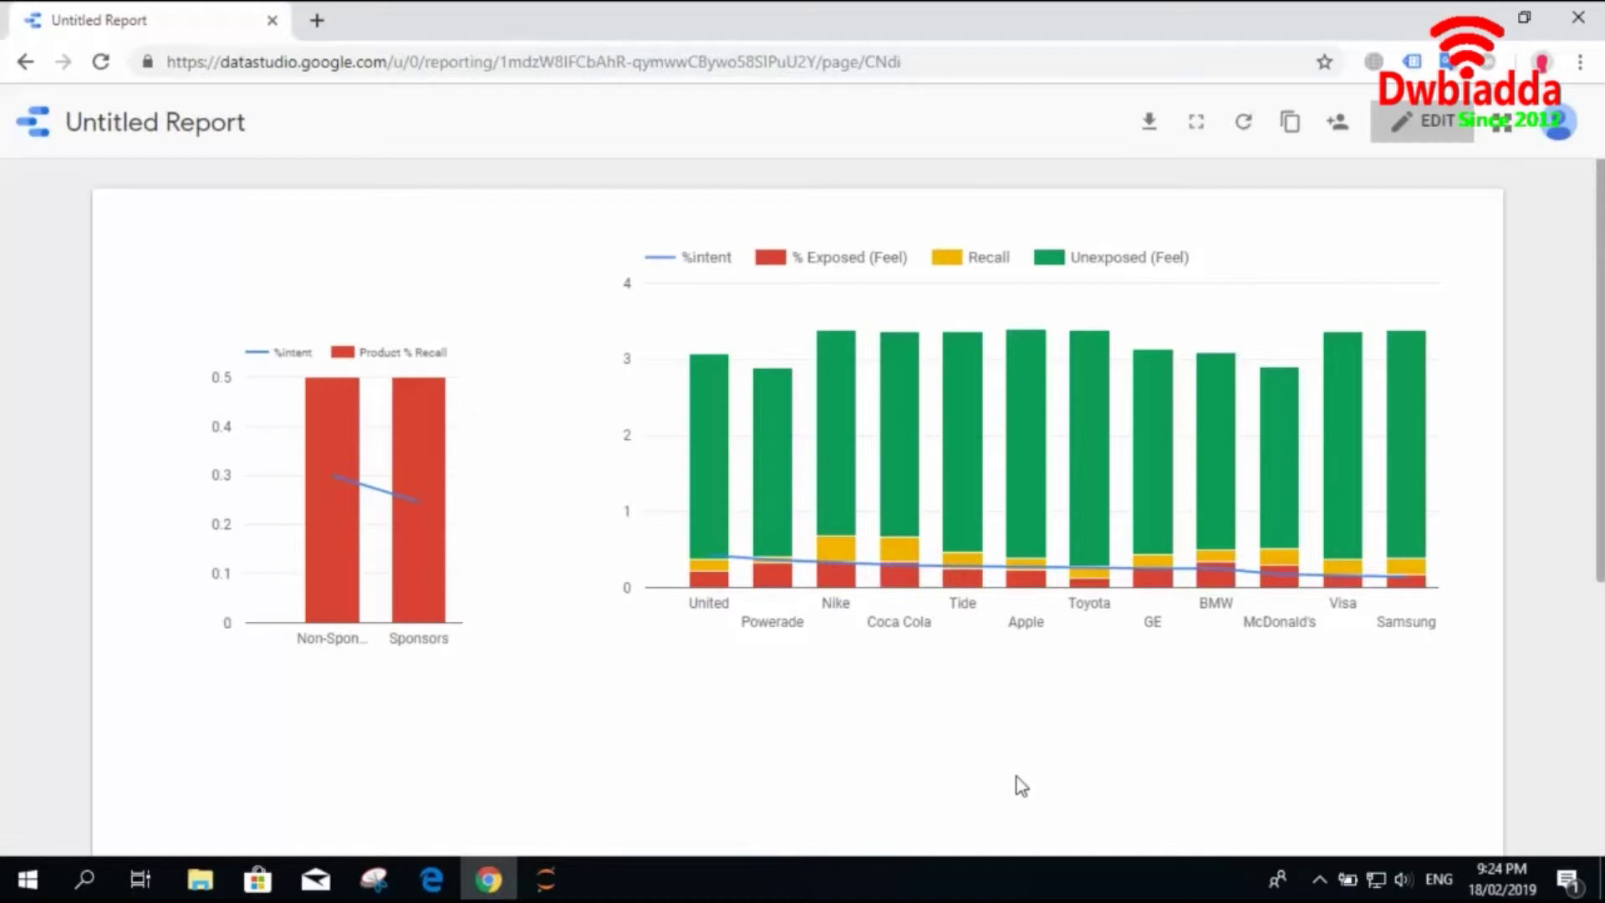
mouse_move(1025, 563)
mouse_move(839, 561)
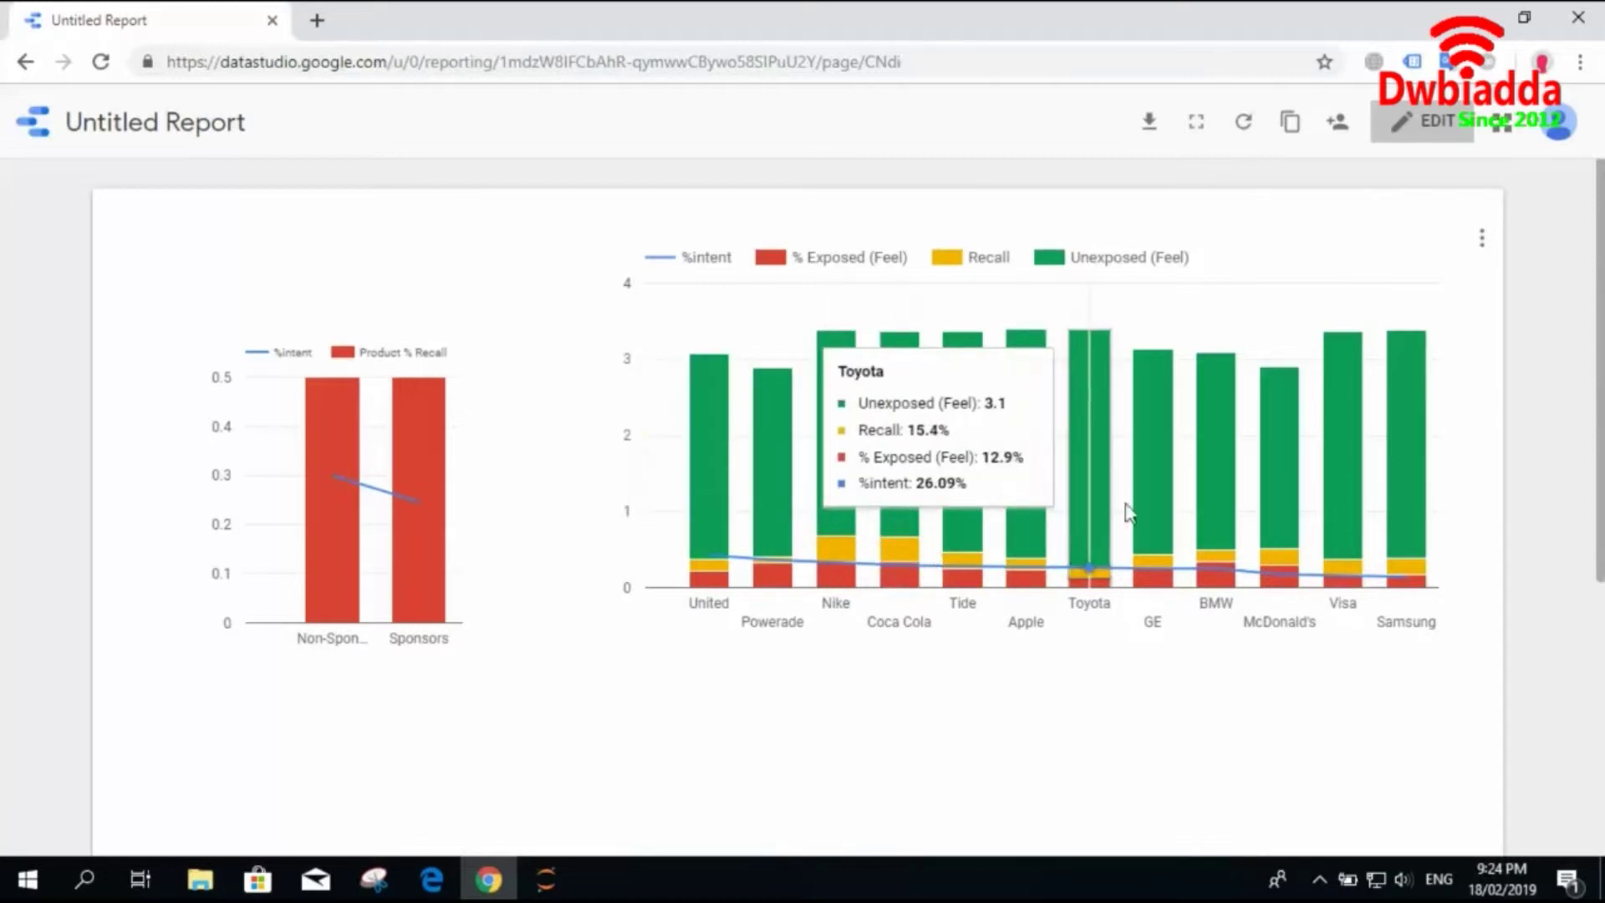
mouse_move(1319, 441)
mouse_move(1399, 433)
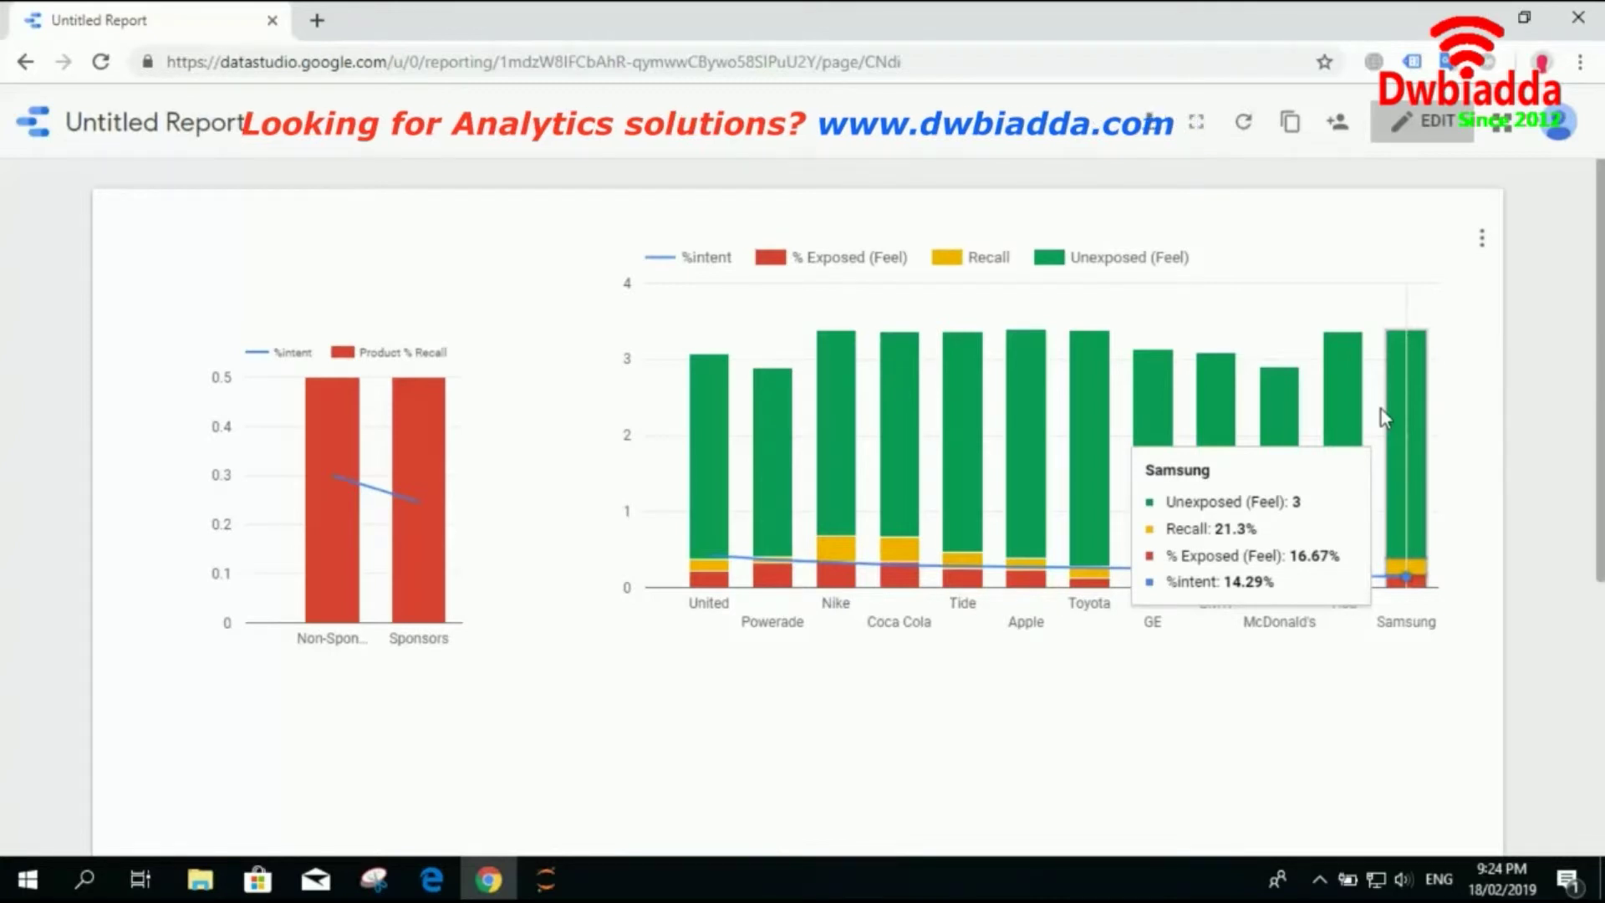
mouse_move(1126, 558)
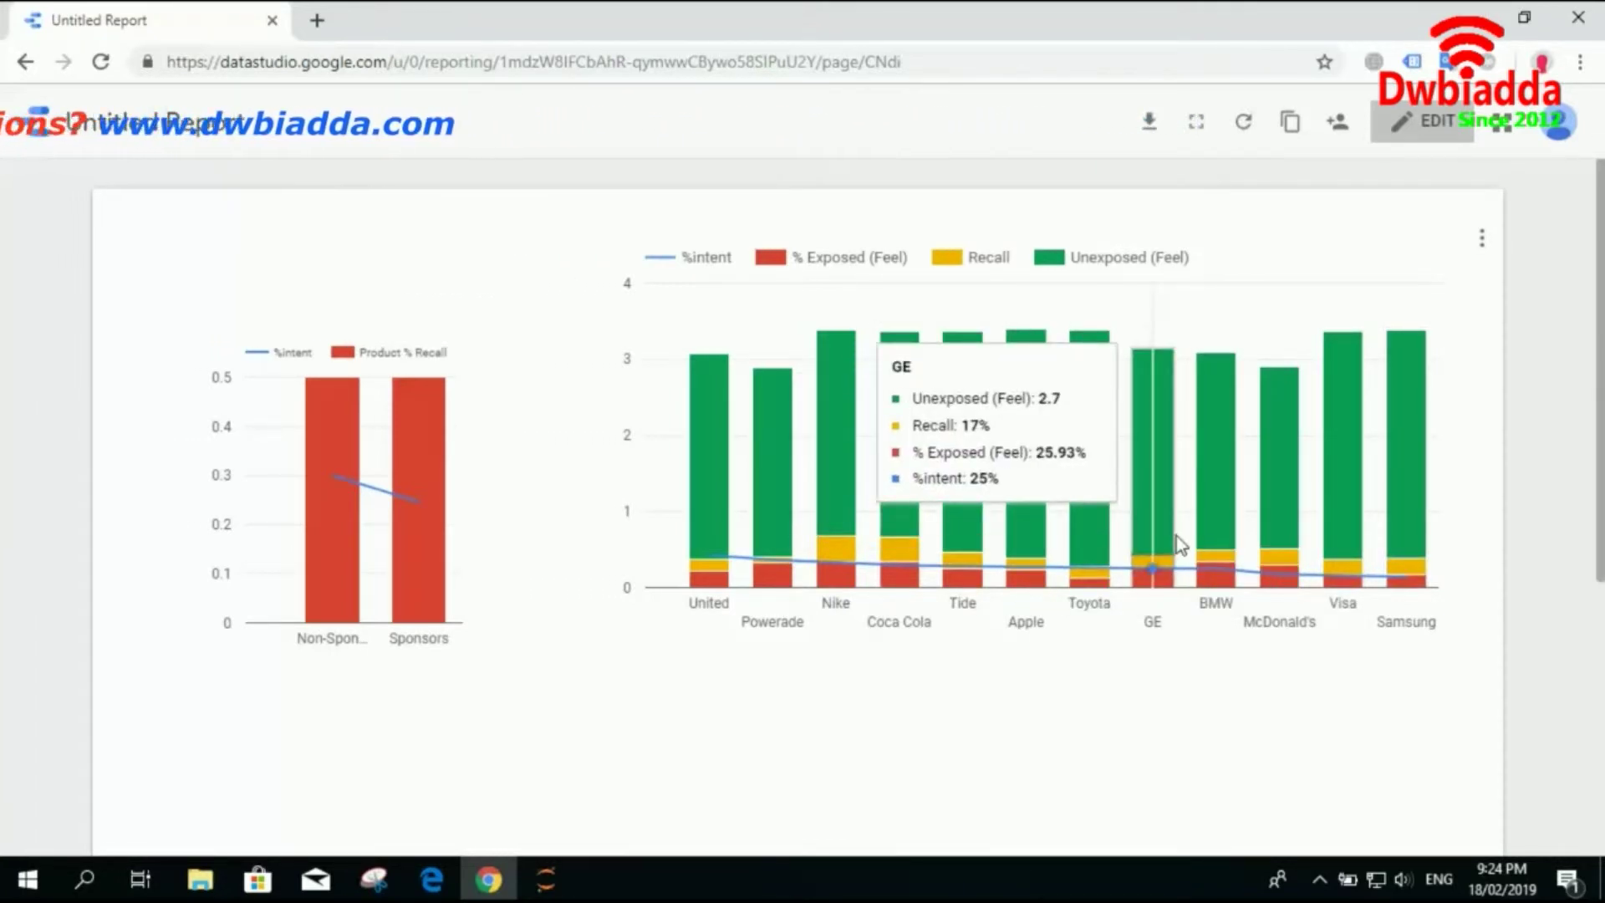
mouse_move(1349, 566)
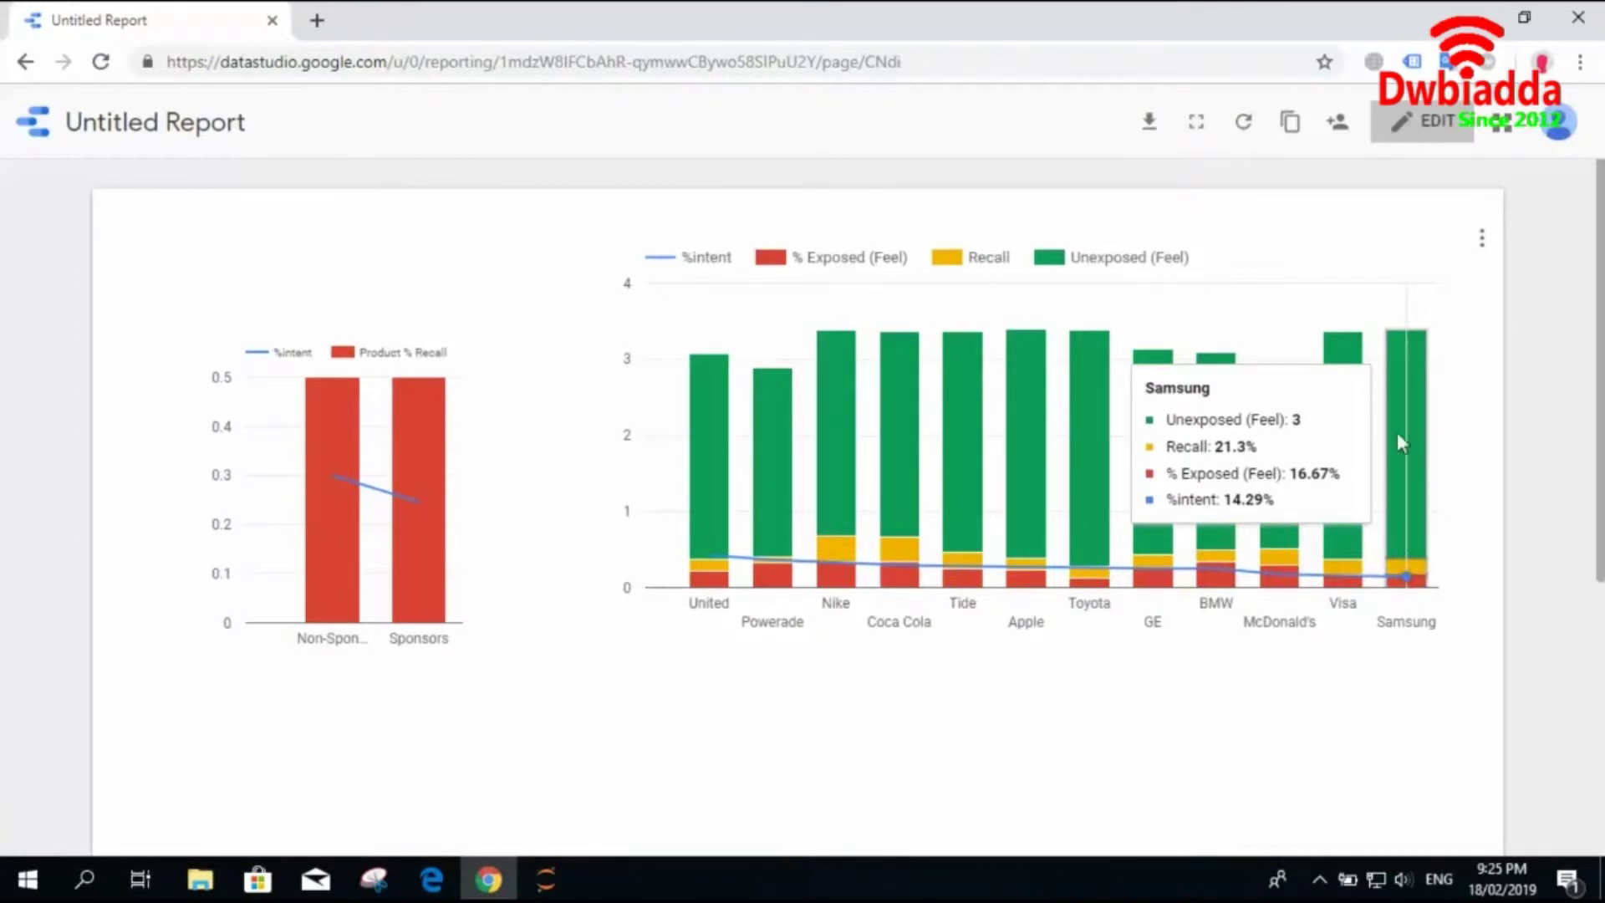
mouse_move(1113, 414)
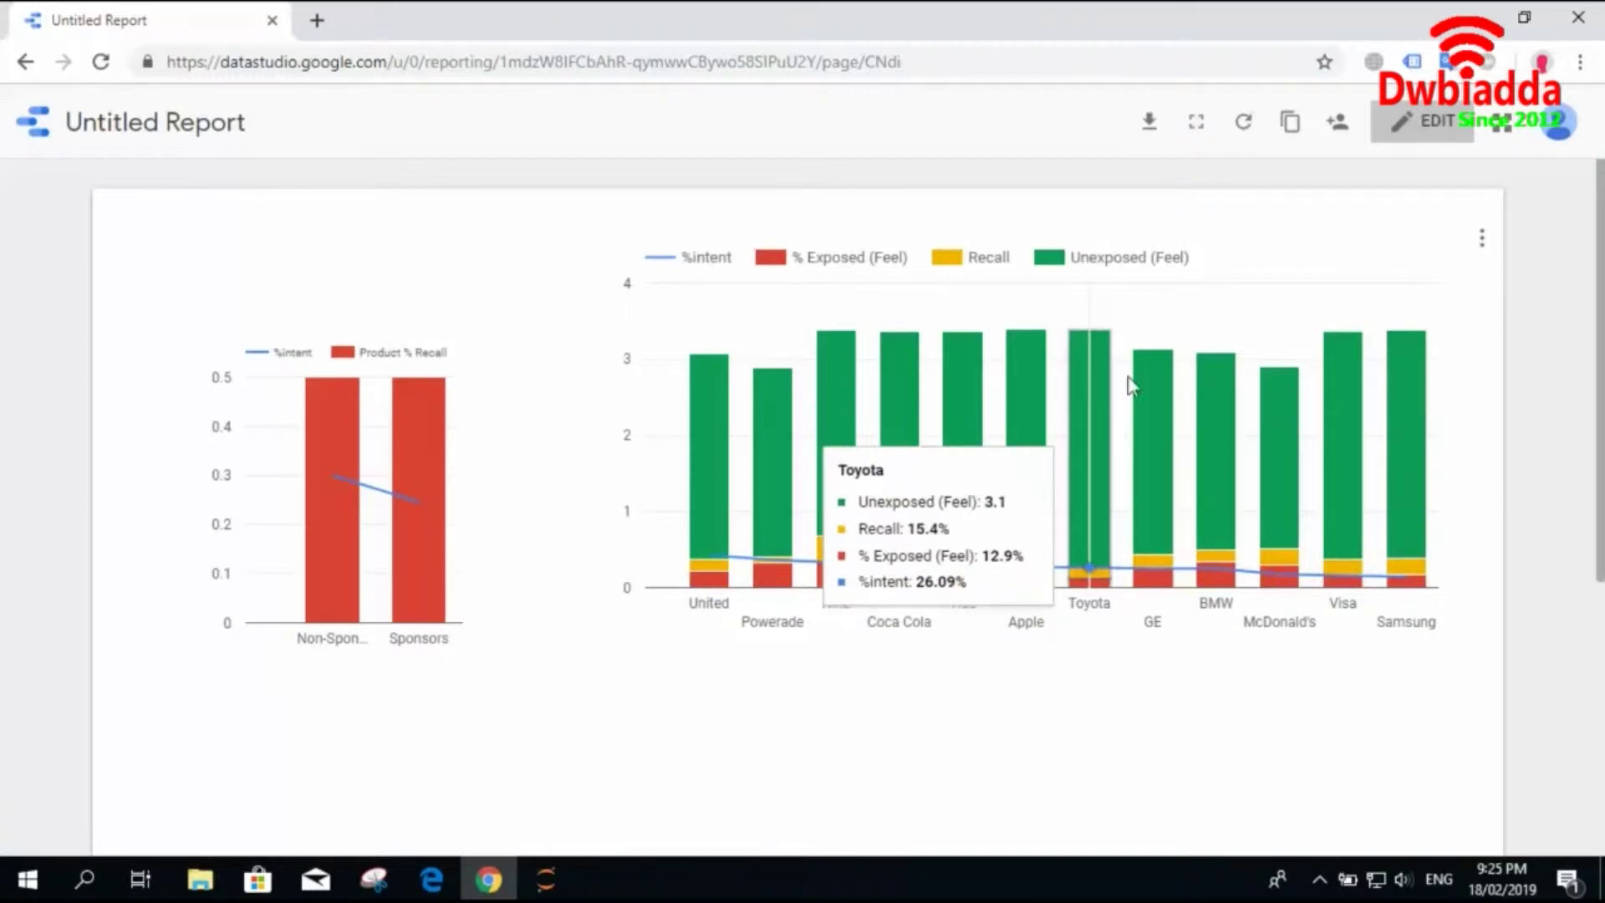
mouse_move(1060, 355)
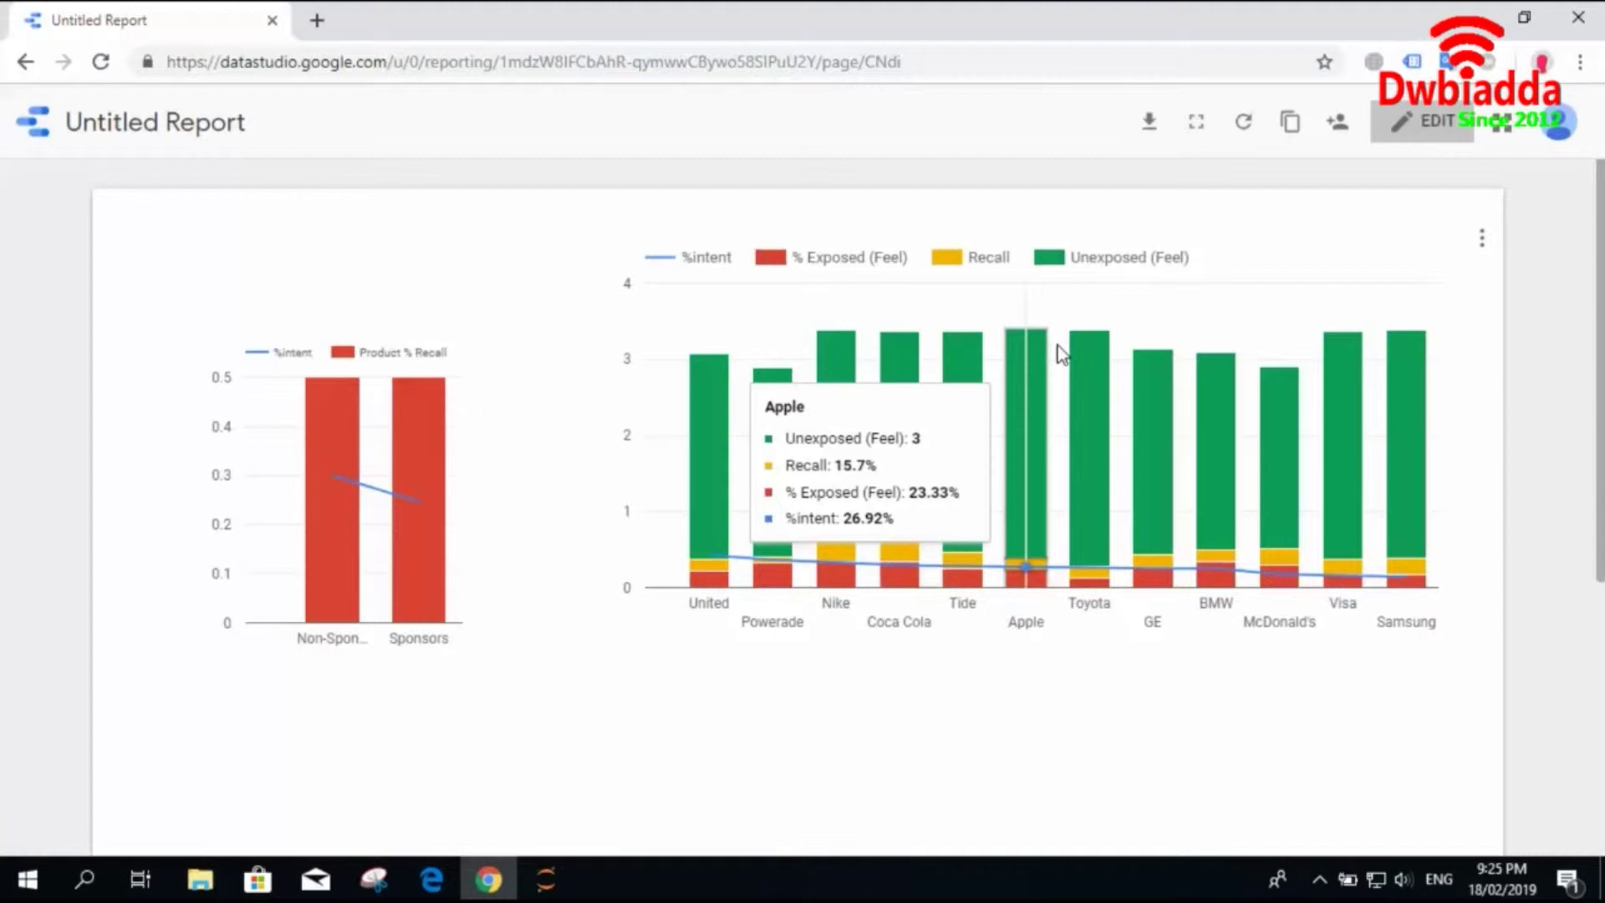
Open the combo chart's style settings and toggle the %intent line's Cumulative option on and back off.
left_click(1421, 123)
left_click(862, 483)
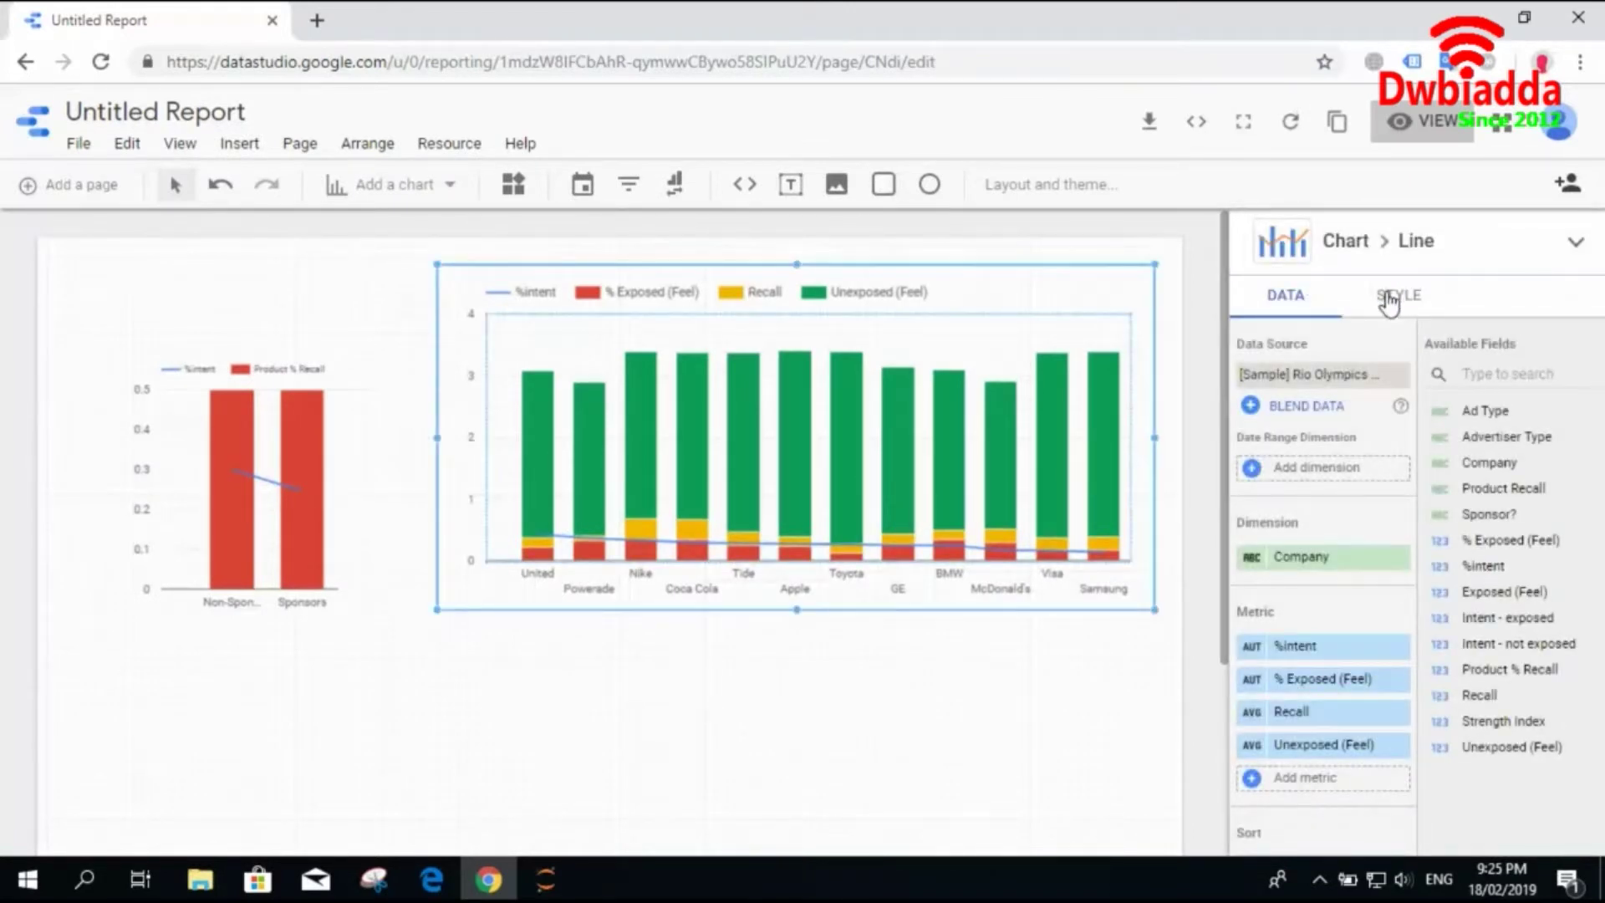
left_click(1390, 302)
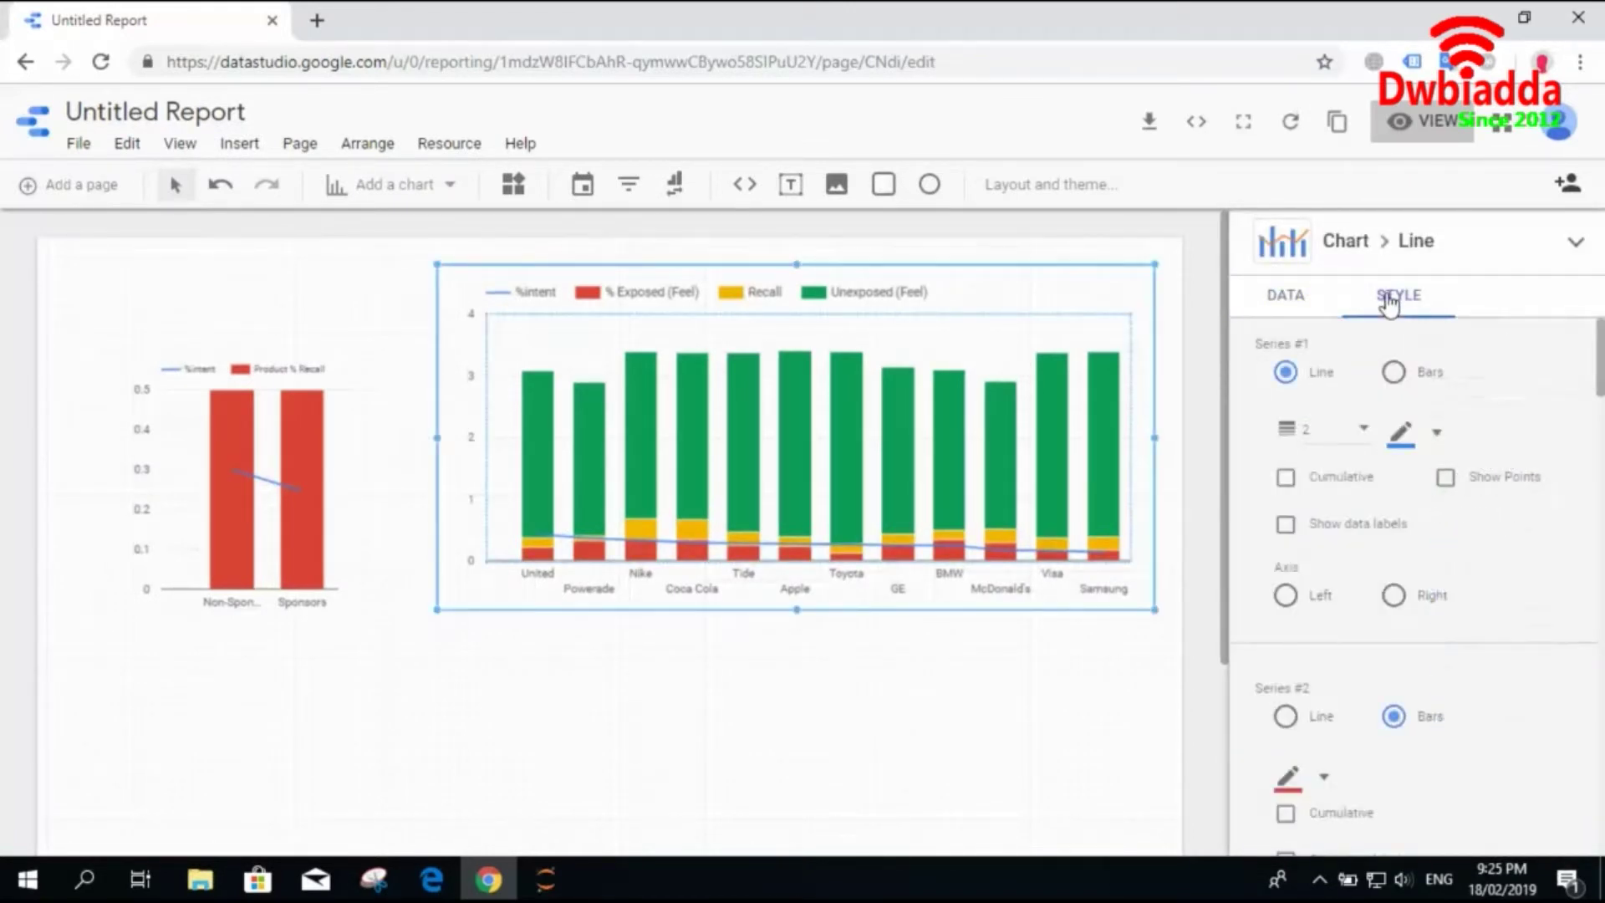
left_click(1286, 479)
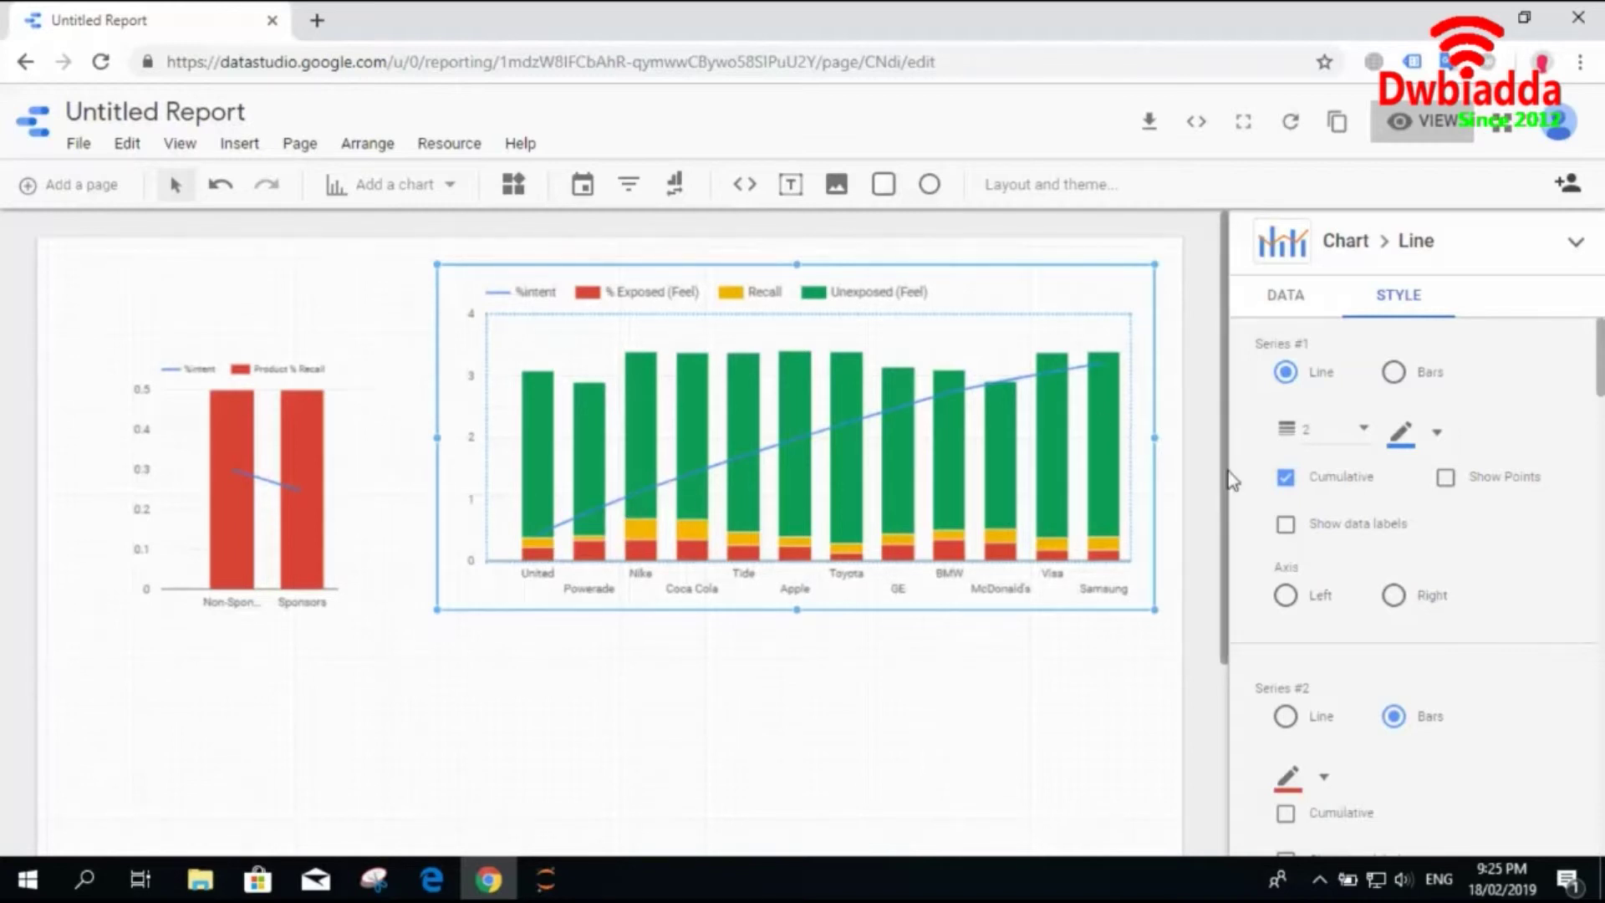
left_click(1284, 479)
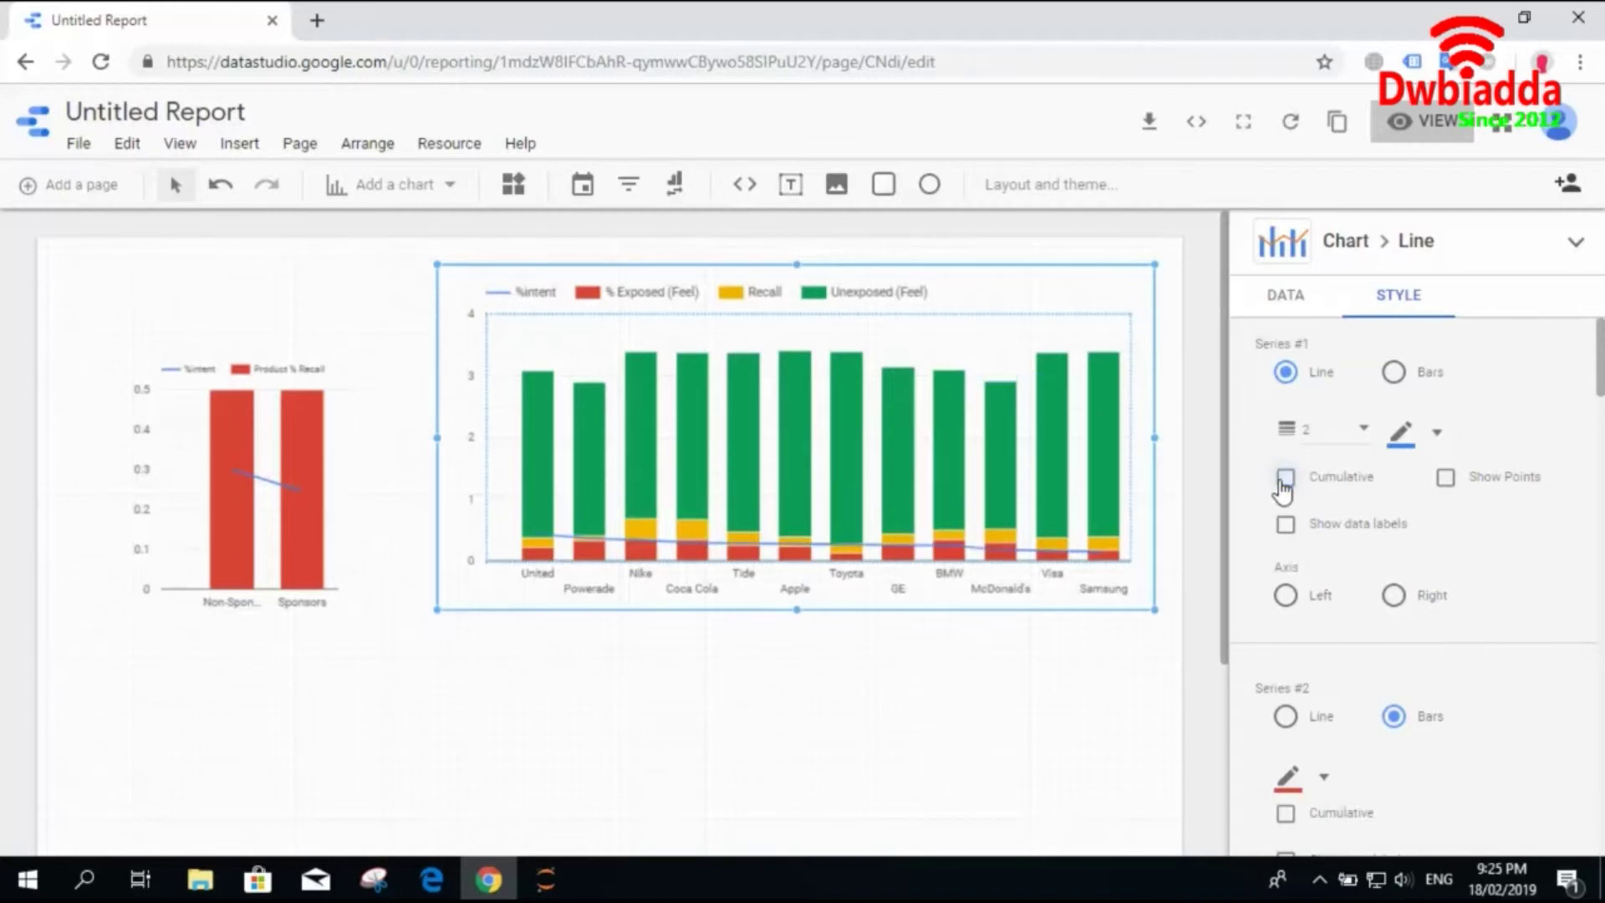
Try point markers on the %intent line, then remove them again.
scroll(1413, 502, "down", 1)
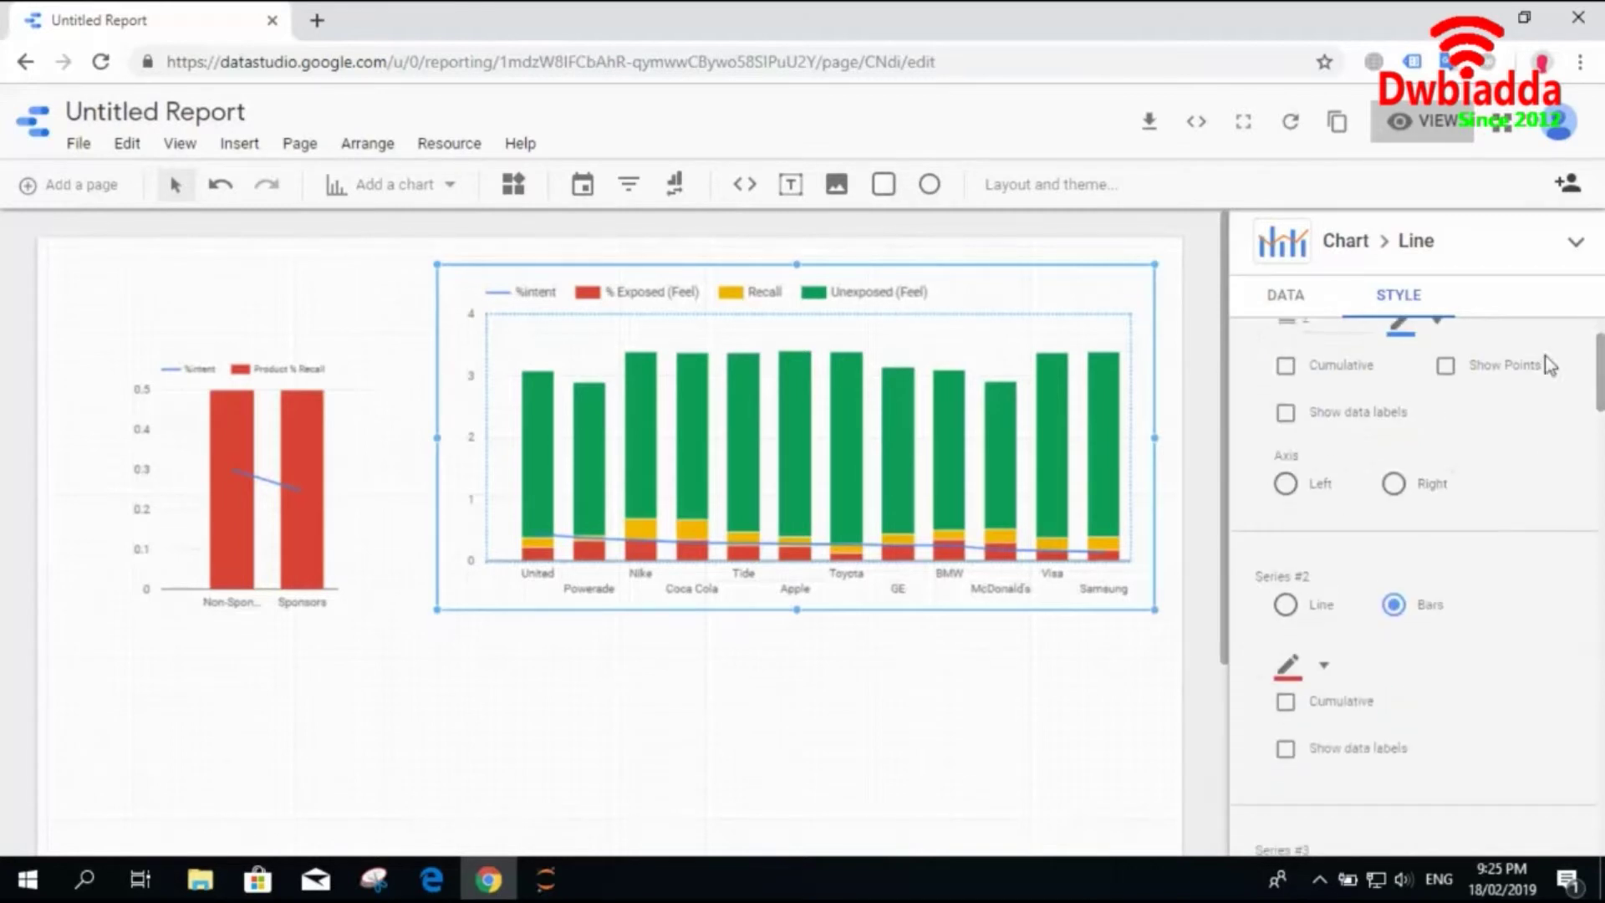
left_click(1446, 366)
left_click(1446, 367)
scroll(1599, 373, "up", 1)
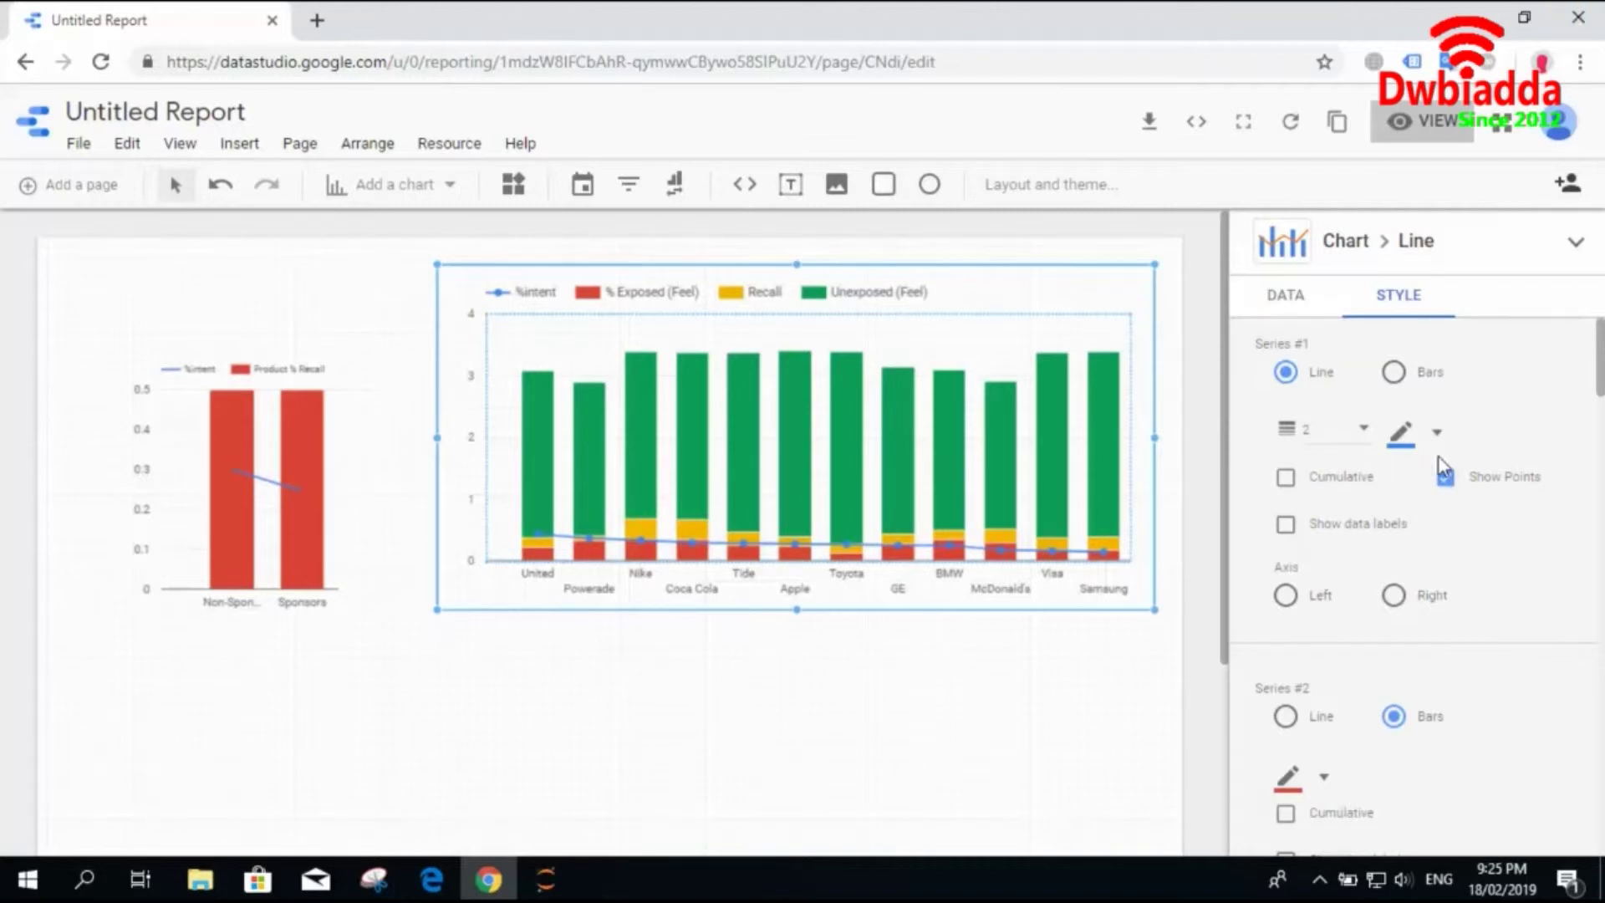
left_click(1446, 483)
scroll(1446, 489, "down", 3)
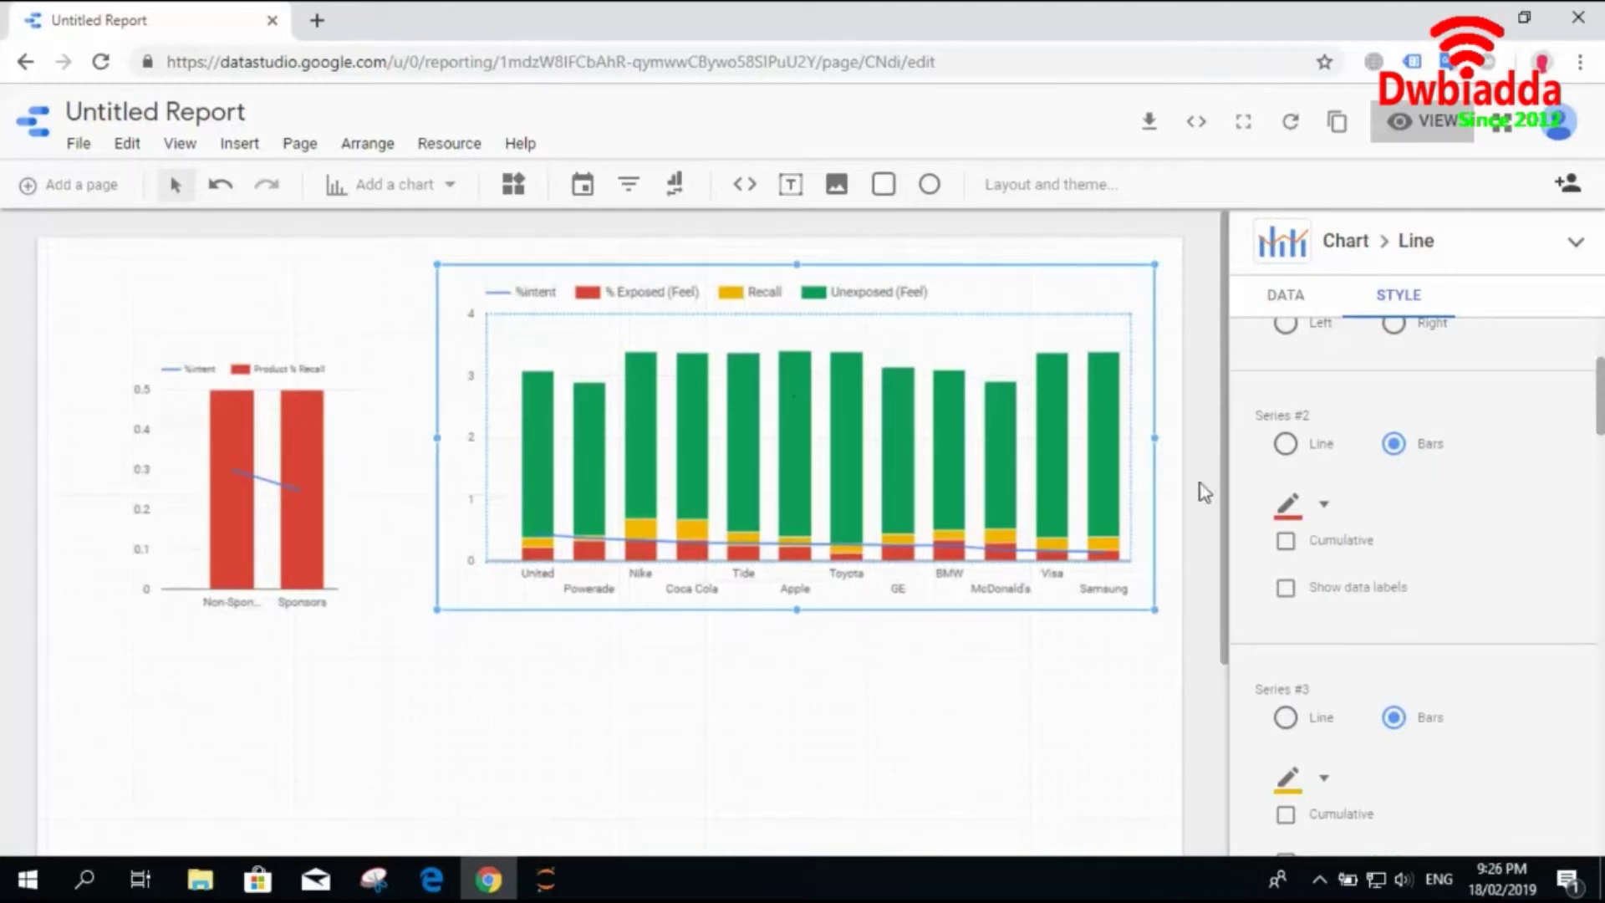
left_click(1288, 446)
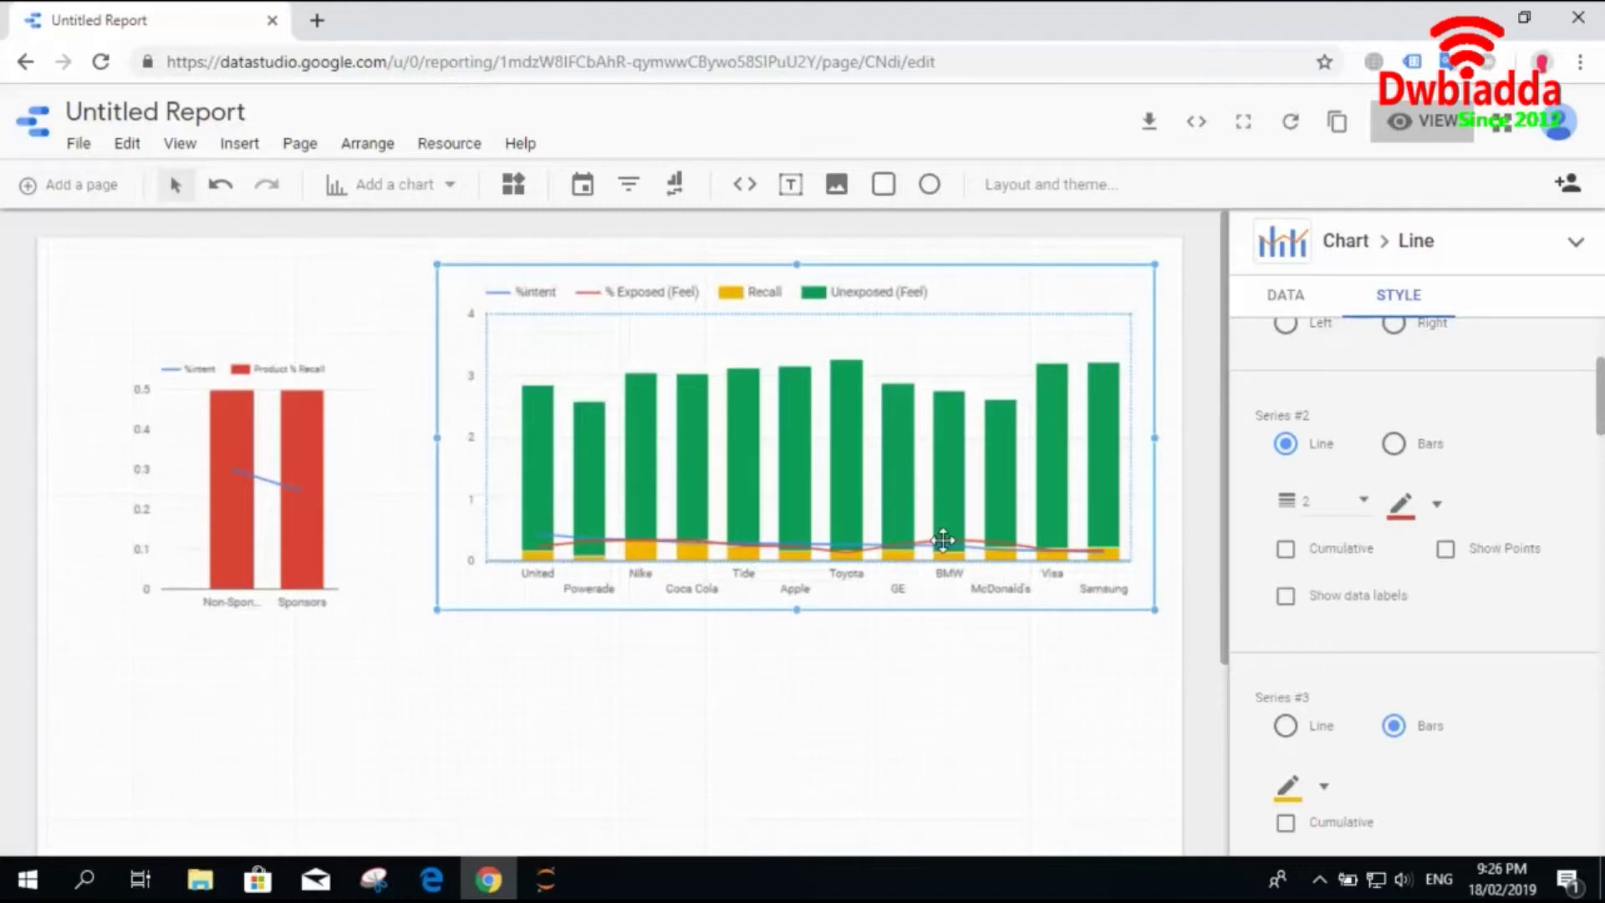
left_click(1393, 444)
scroll(1600, 419, "down", 1)
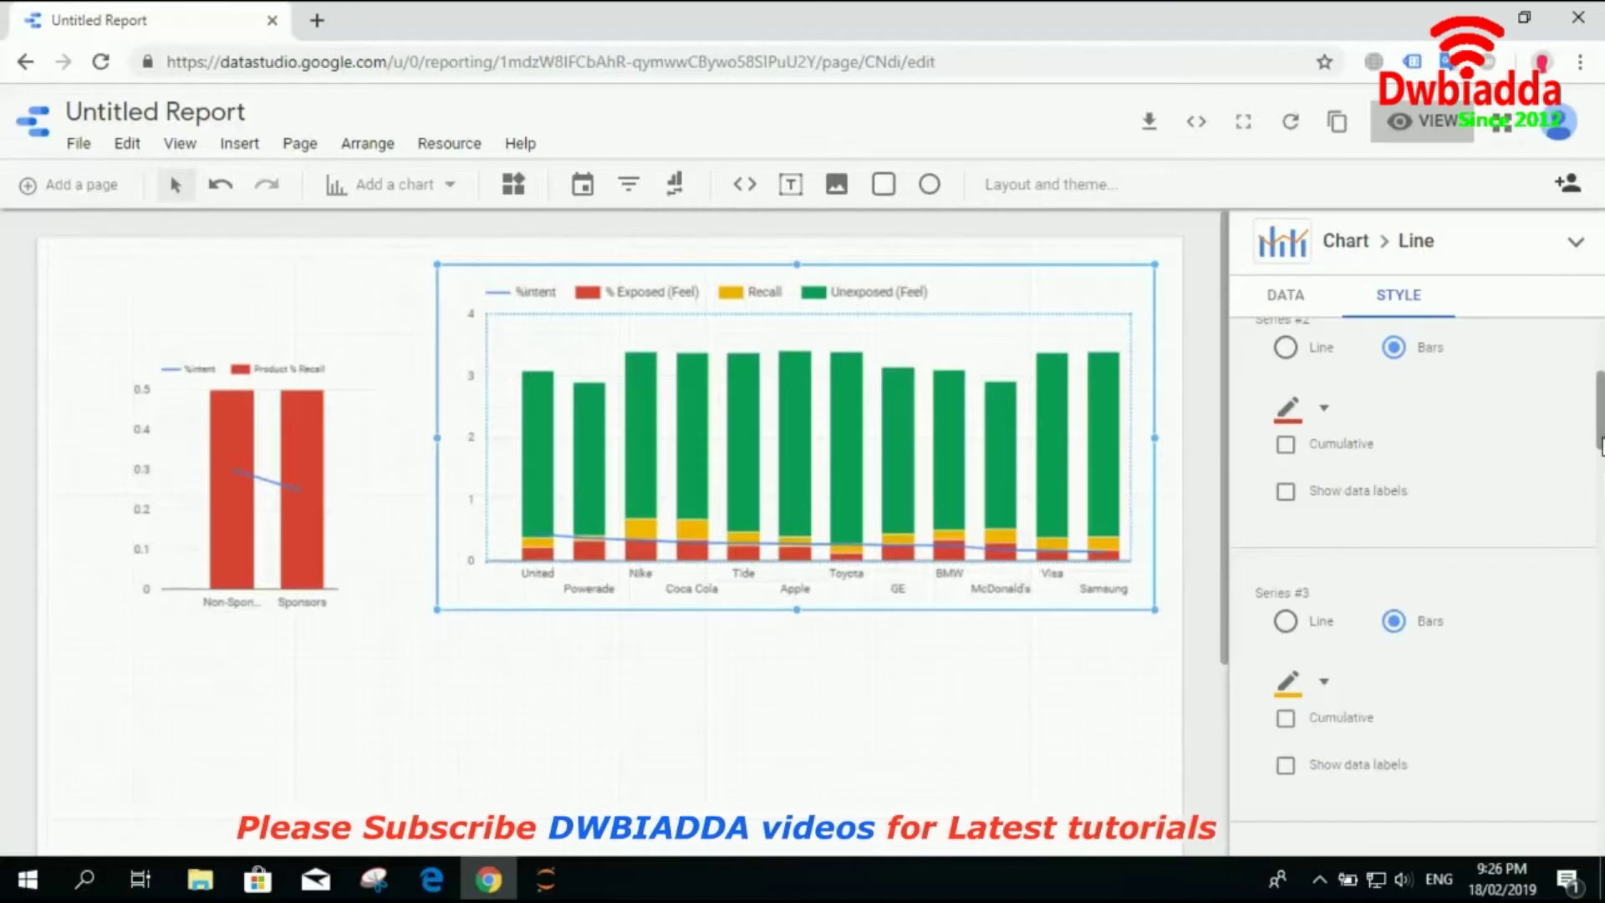
scroll(1417, 544, "down", 3)
scroll(1417, 544, "down", 2)
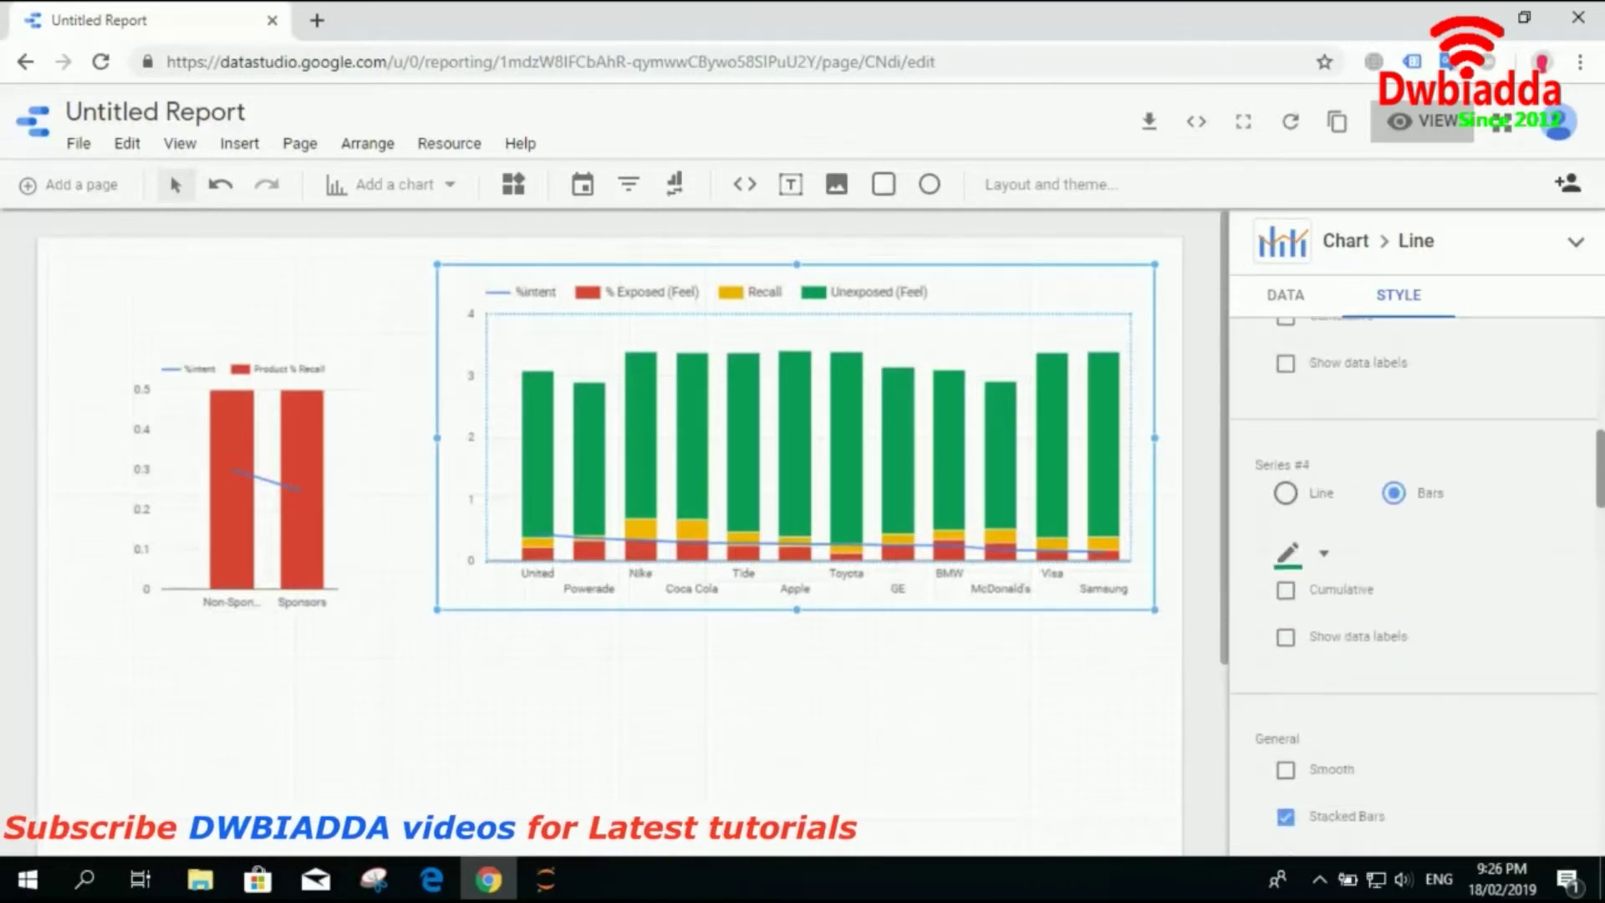
scroll(1338, 501, "up", 1)
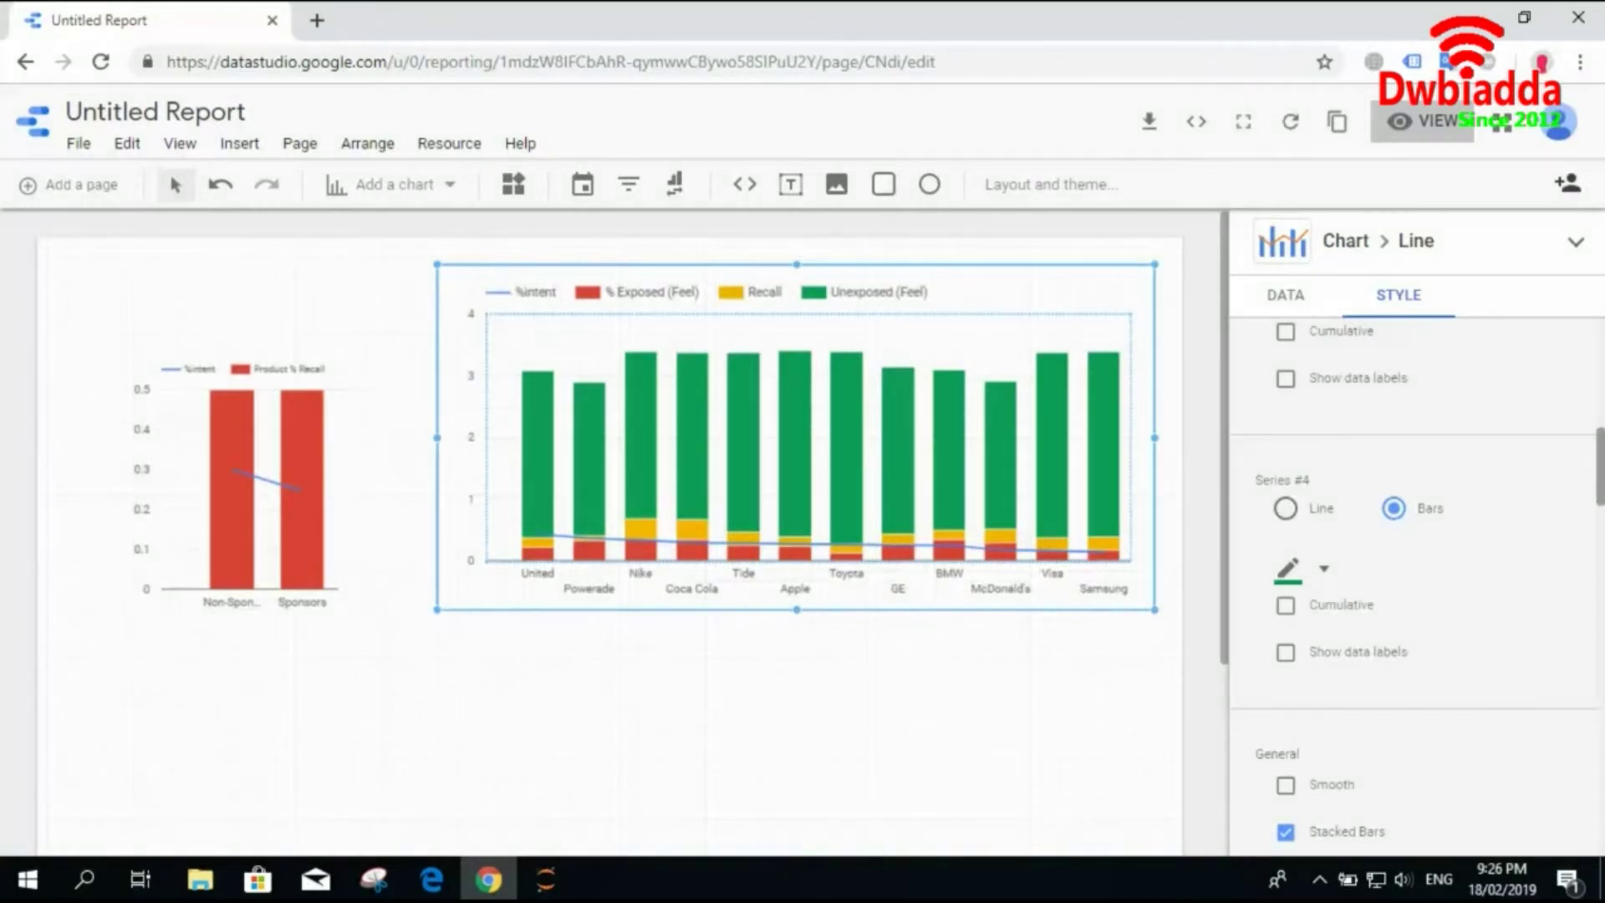
Try line smoothing and side-by-side bars, then restore stacked bars with smoothing off.
scroll(1416, 585, "down", 4)
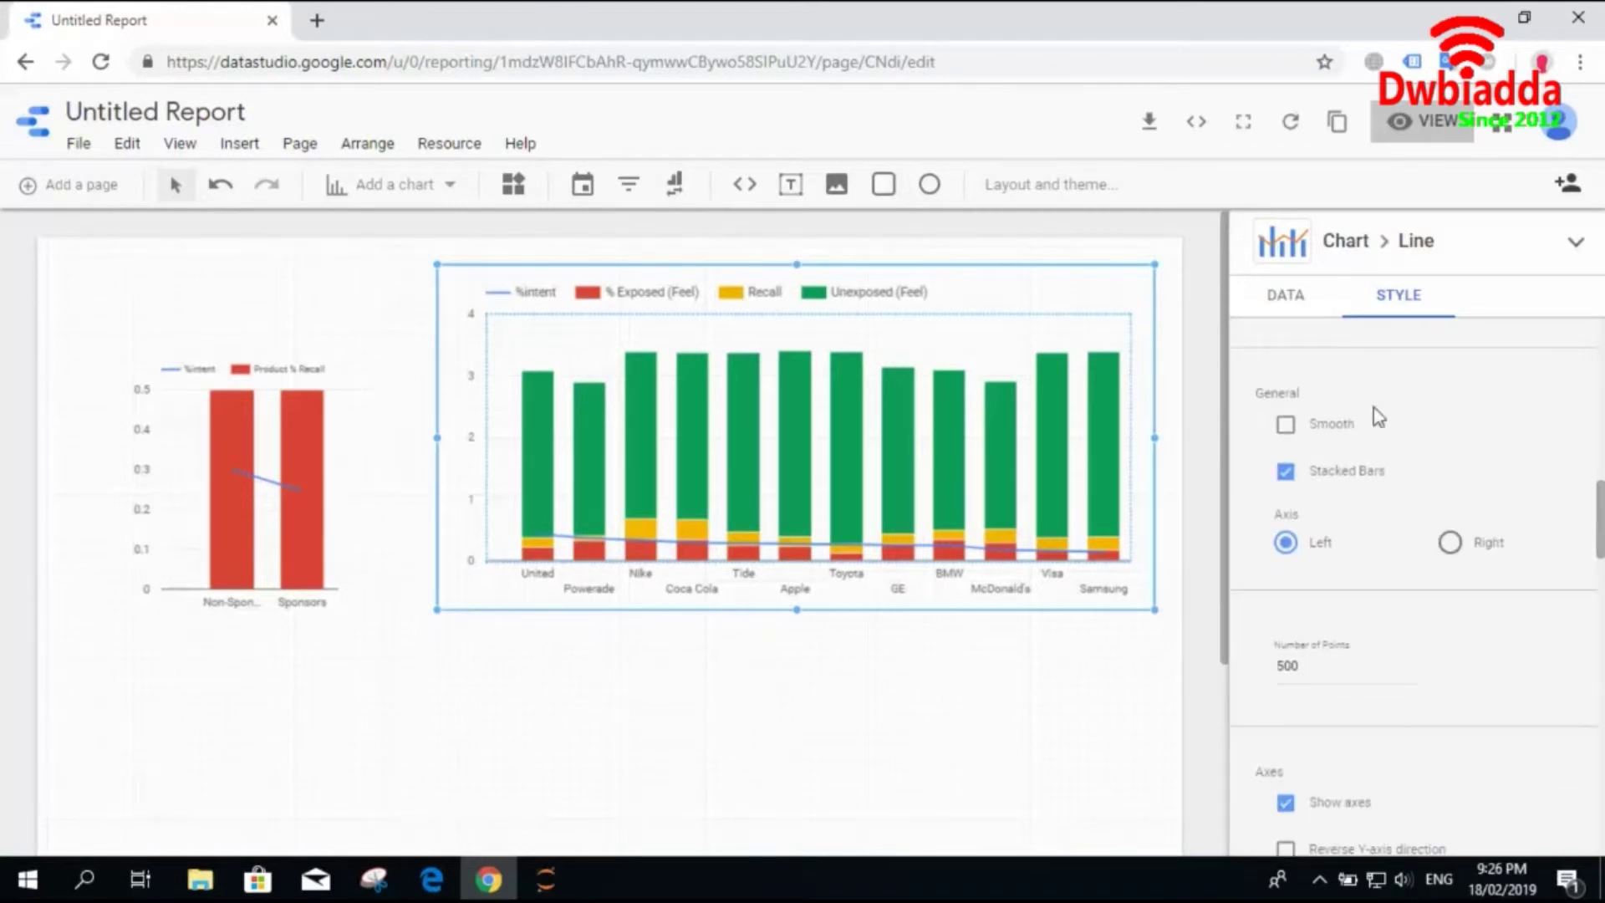
left_click(1288, 427)
left_click(1286, 473)
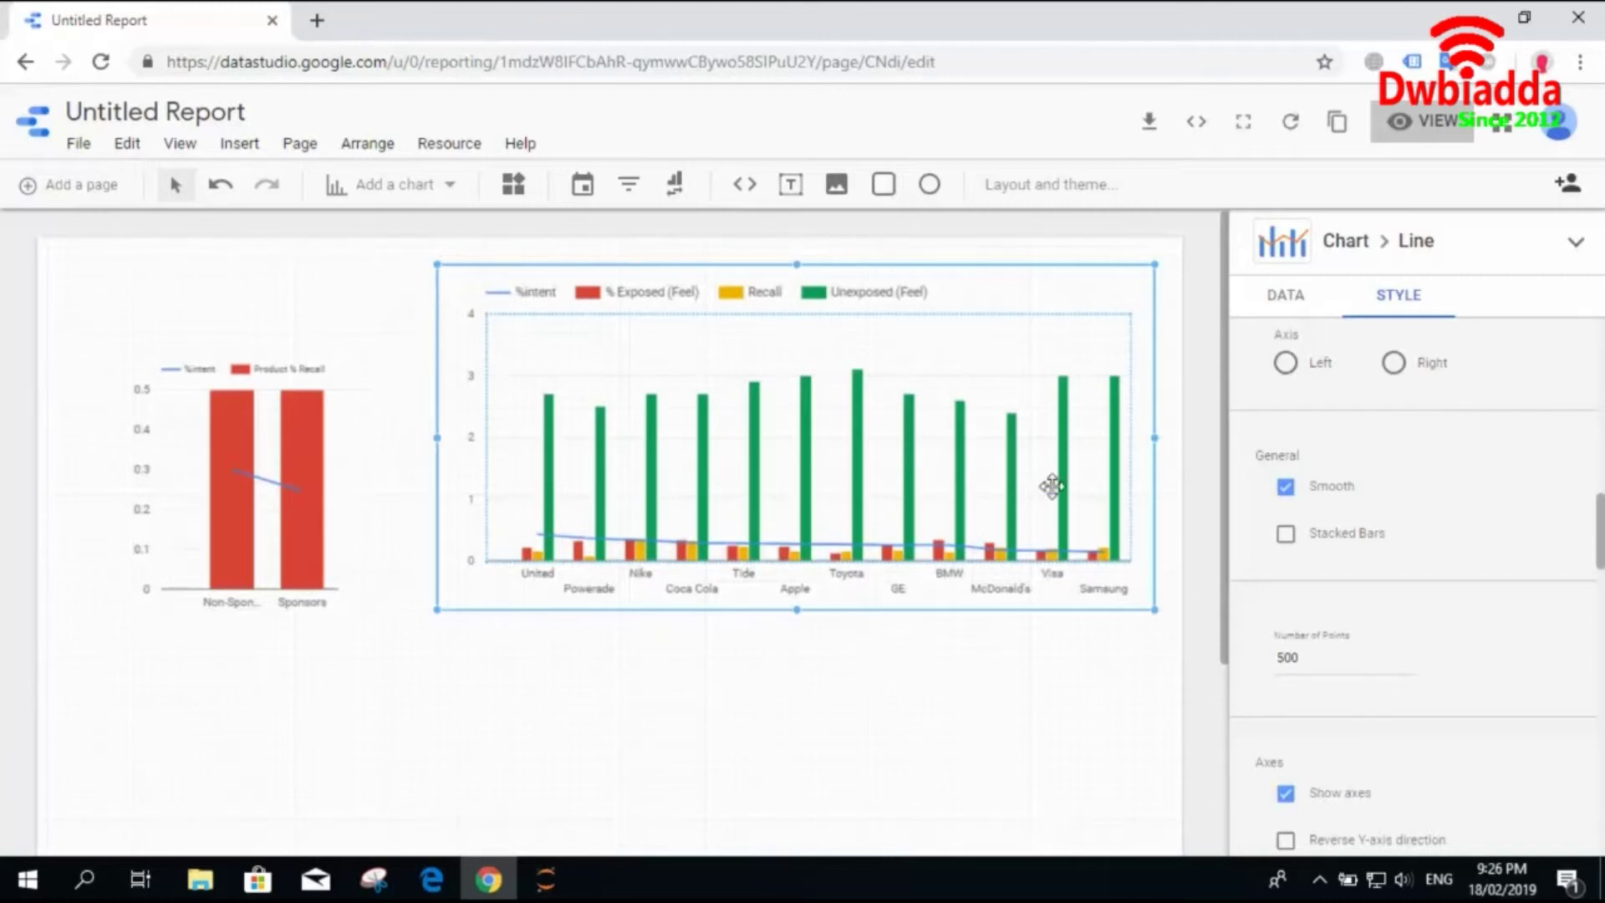
left_click(1292, 539)
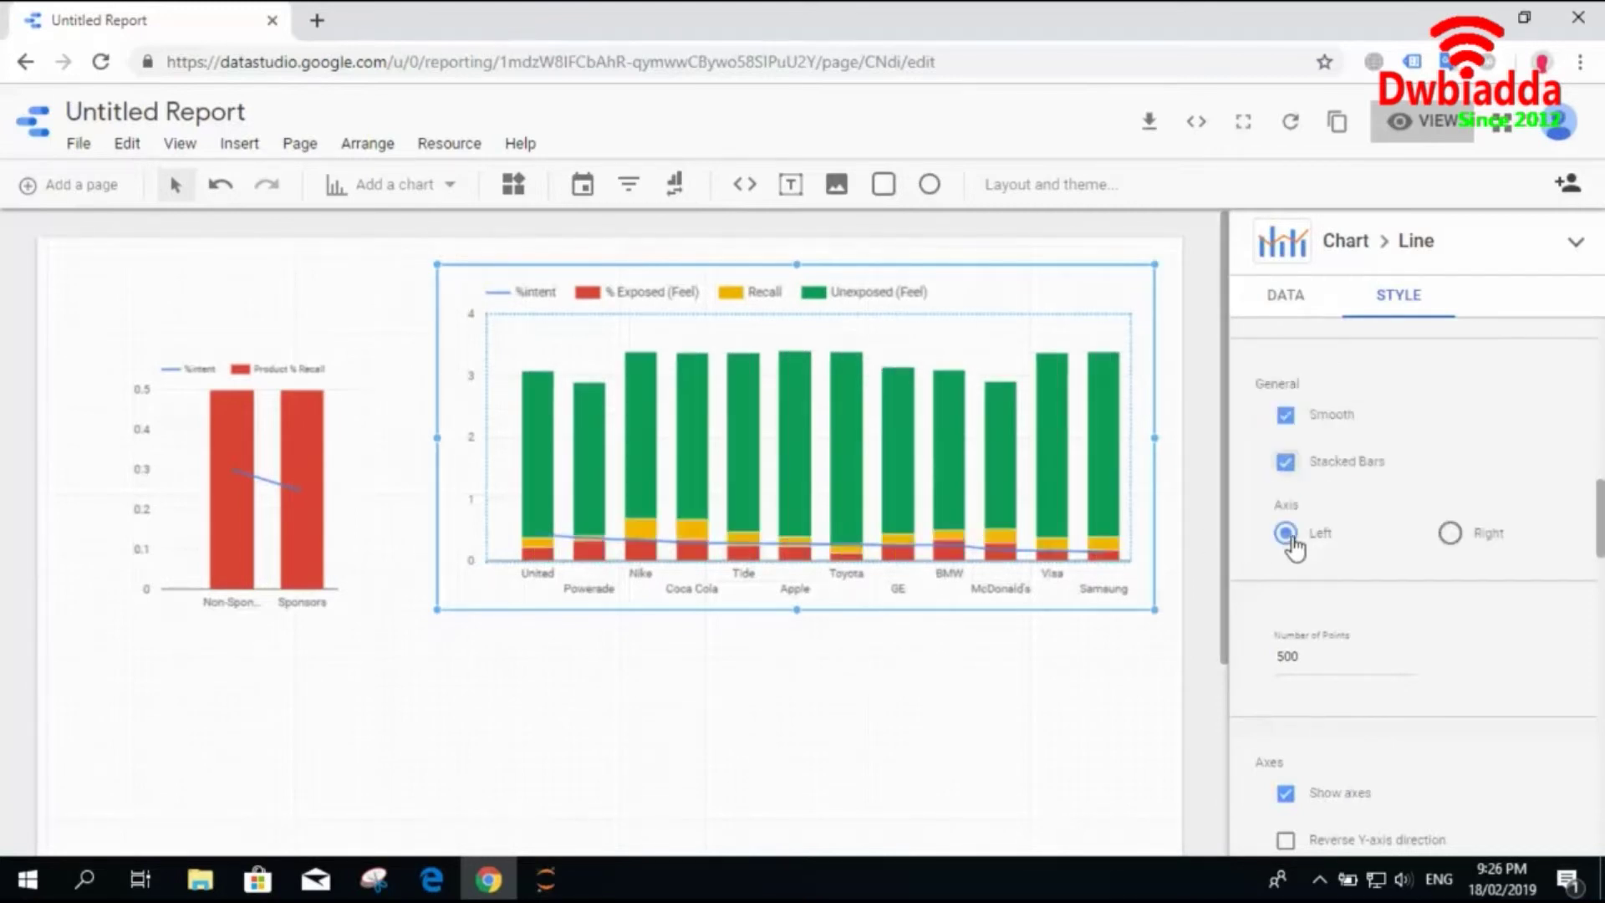
left_click(1288, 415)
Set the %intent series axis from Right to Left.
left_click(1452, 535)
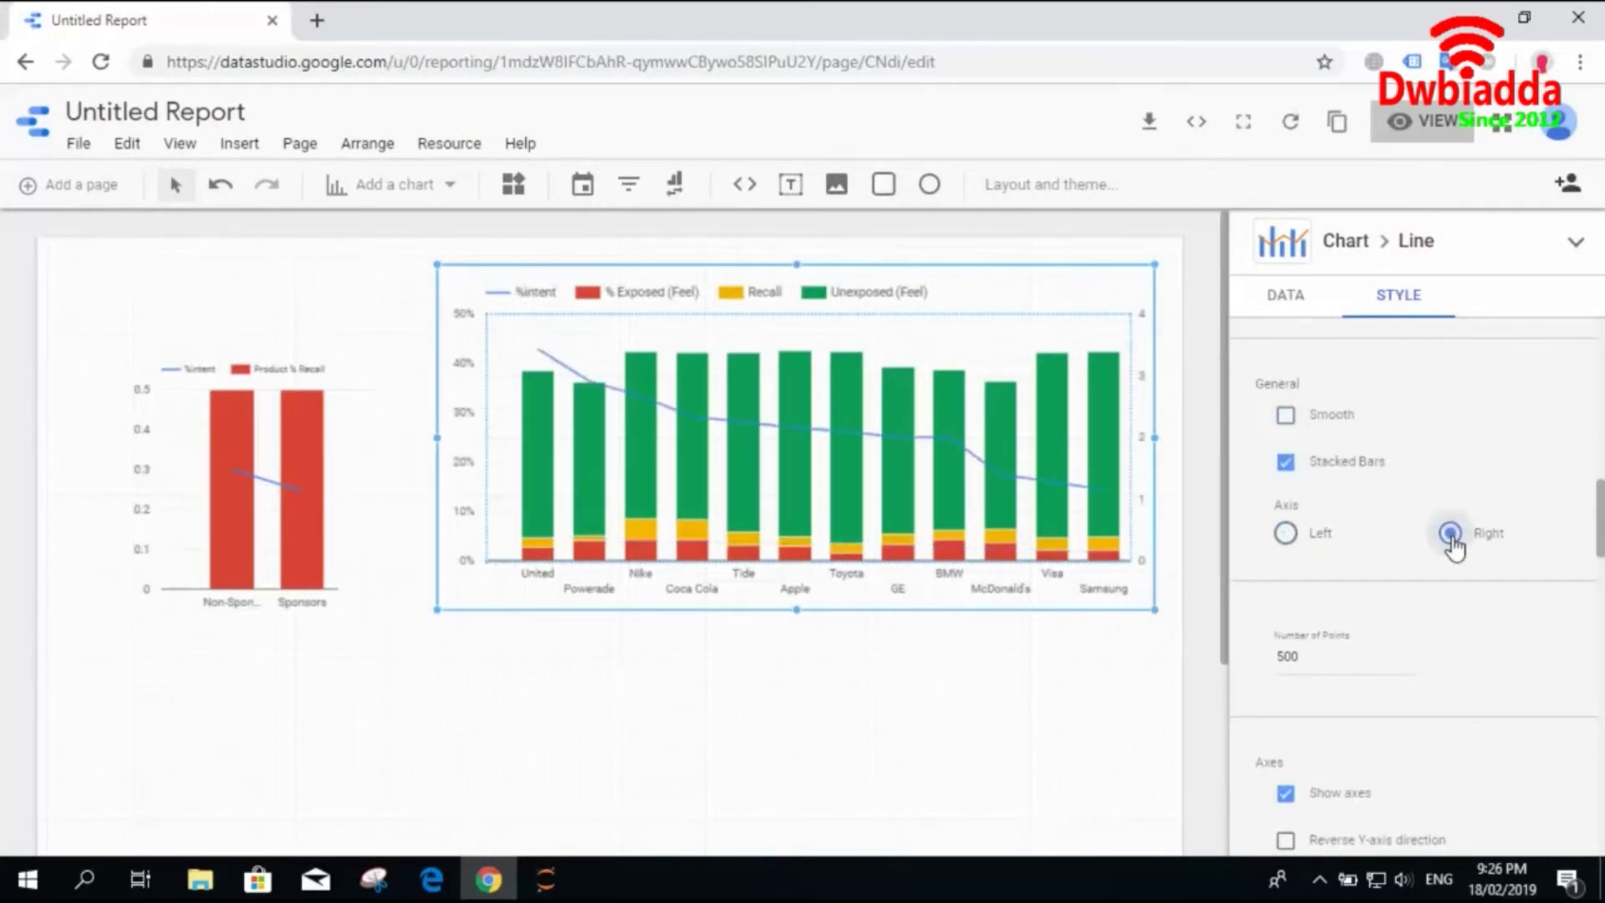
left_click(1288, 534)
scroll(1386, 497, "down", 2)
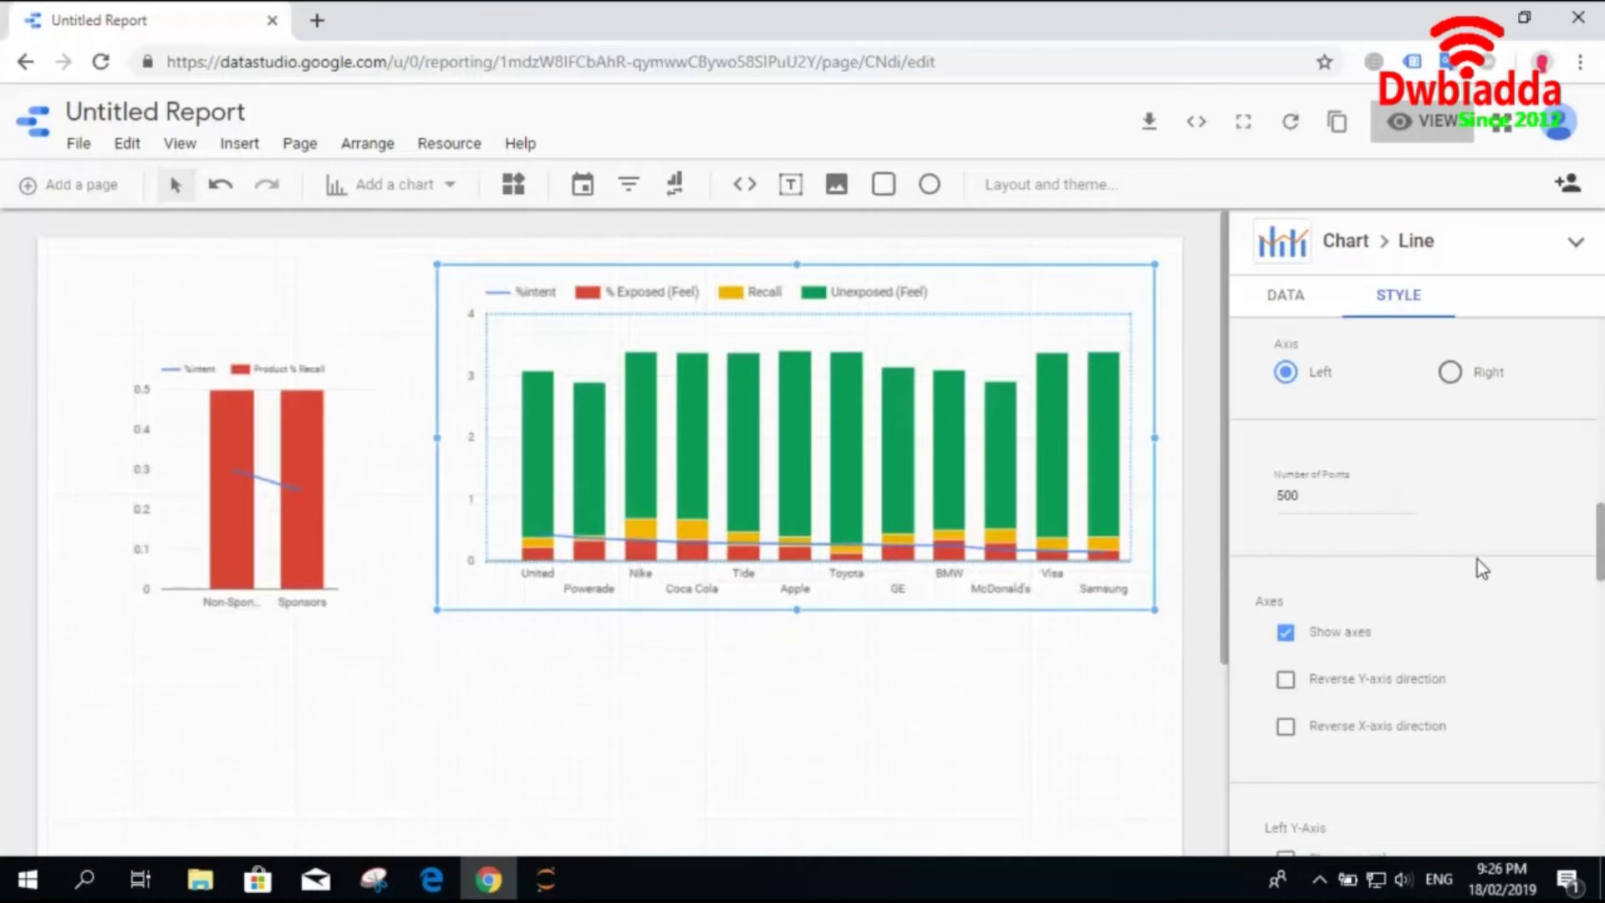
Try reversing the Y-axis and X-axis directions, then restore both to normal.
scroll(1383, 463, "down", 3)
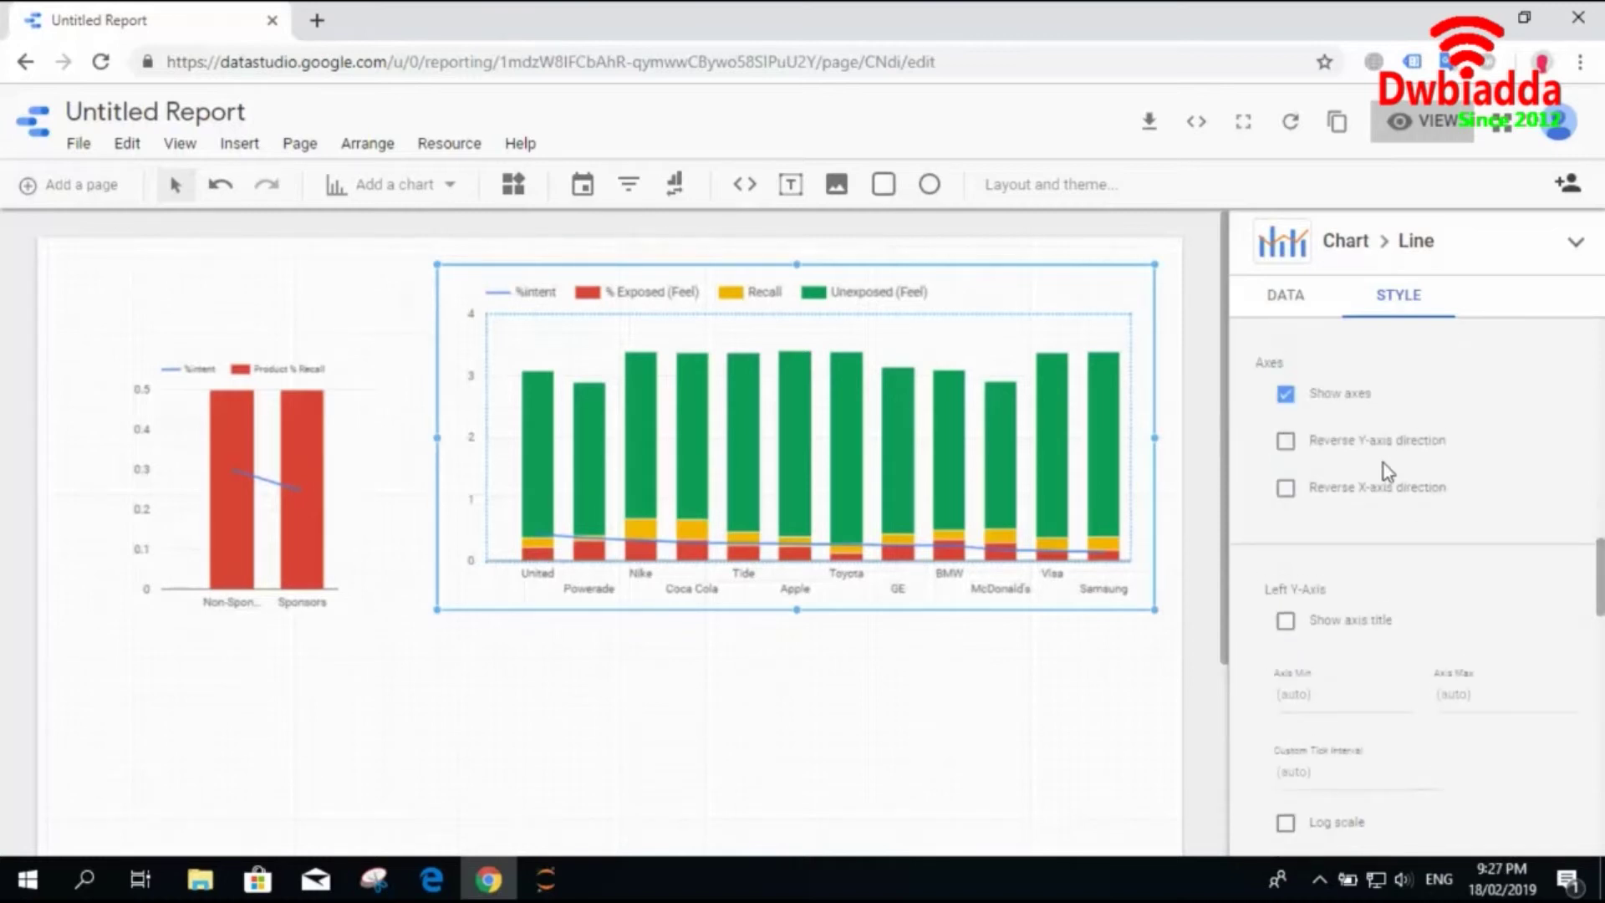
left_click(1285, 441)
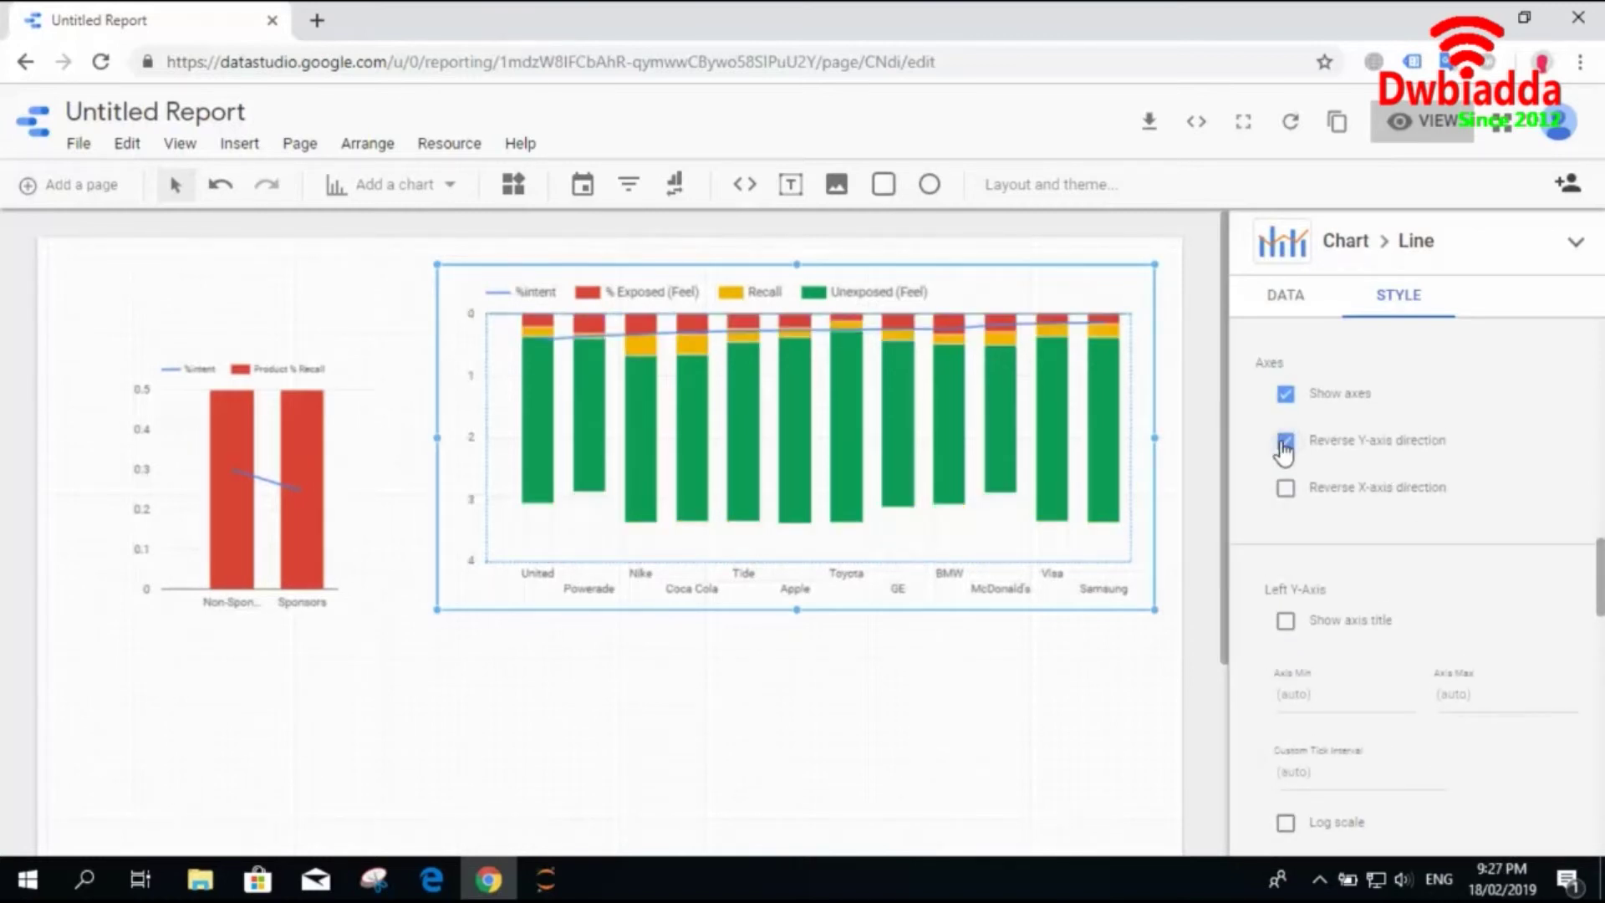
left_click(1285, 441)
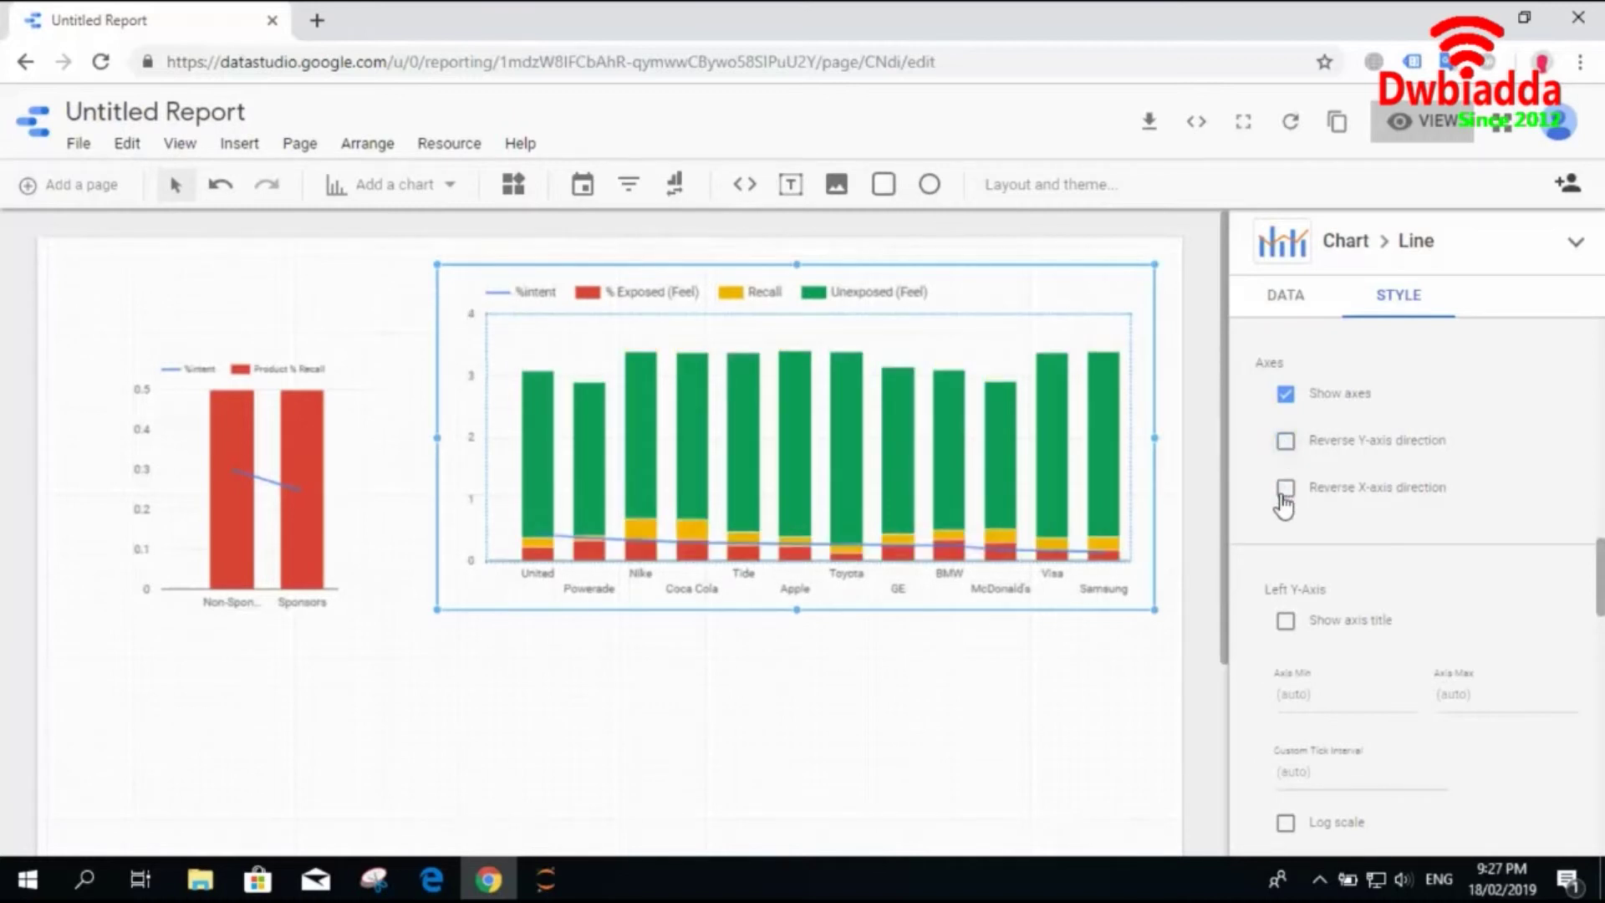
left_click(1285, 488)
left_click(1285, 488)
Turn on axis titles for both the Left Y-Axis and Right Y-Axis.
scroll(1413, 544, "down", 3)
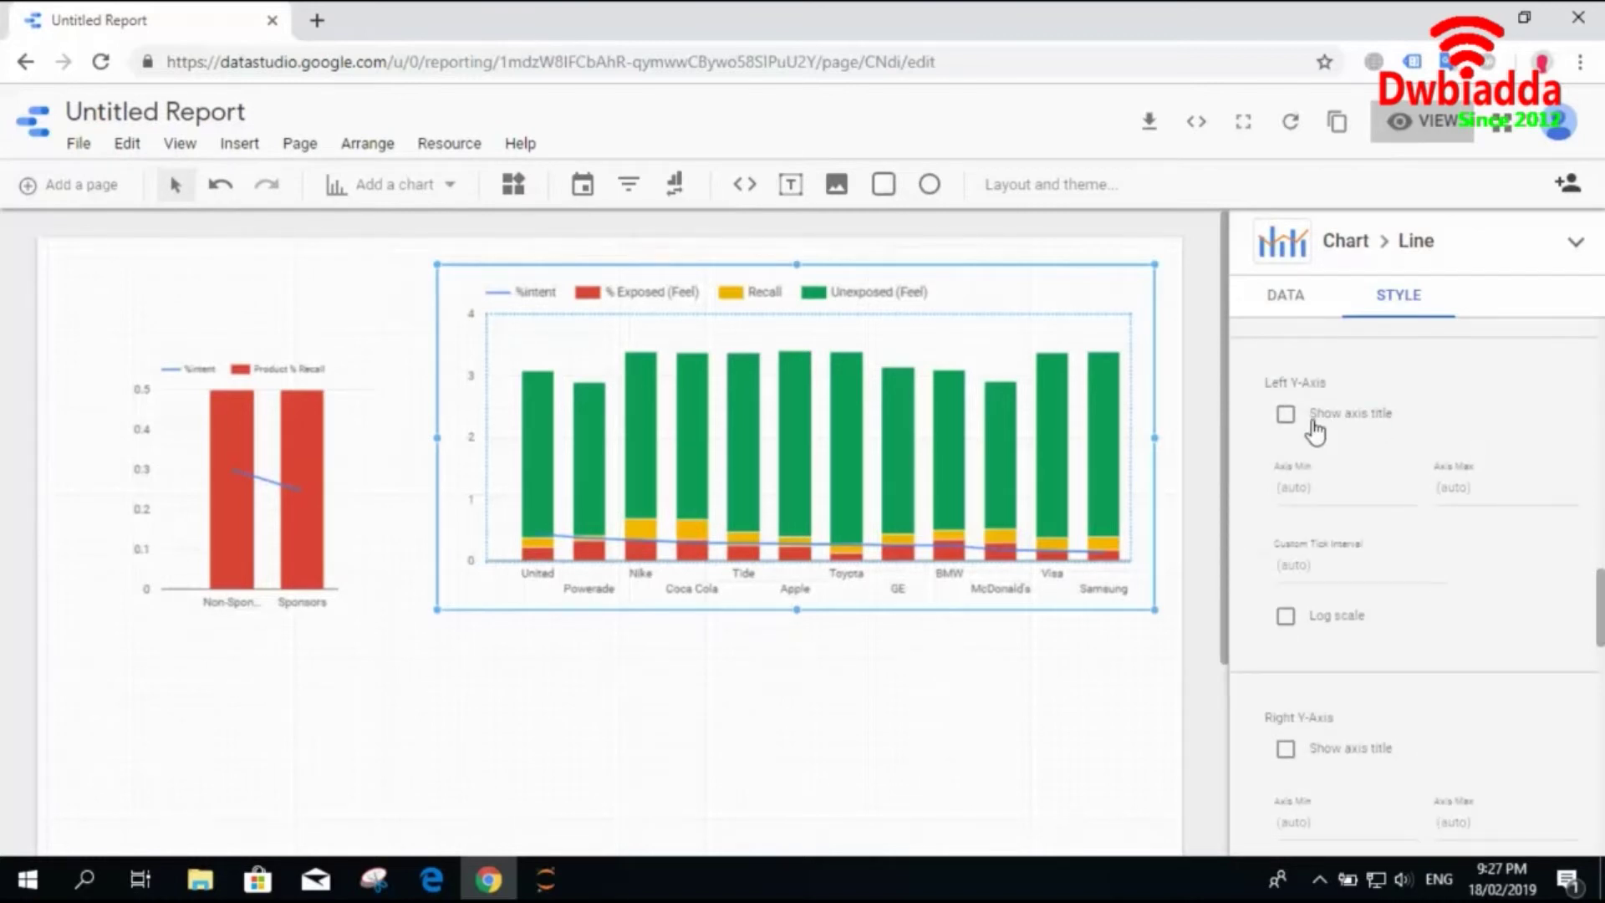
left_click(1286, 416)
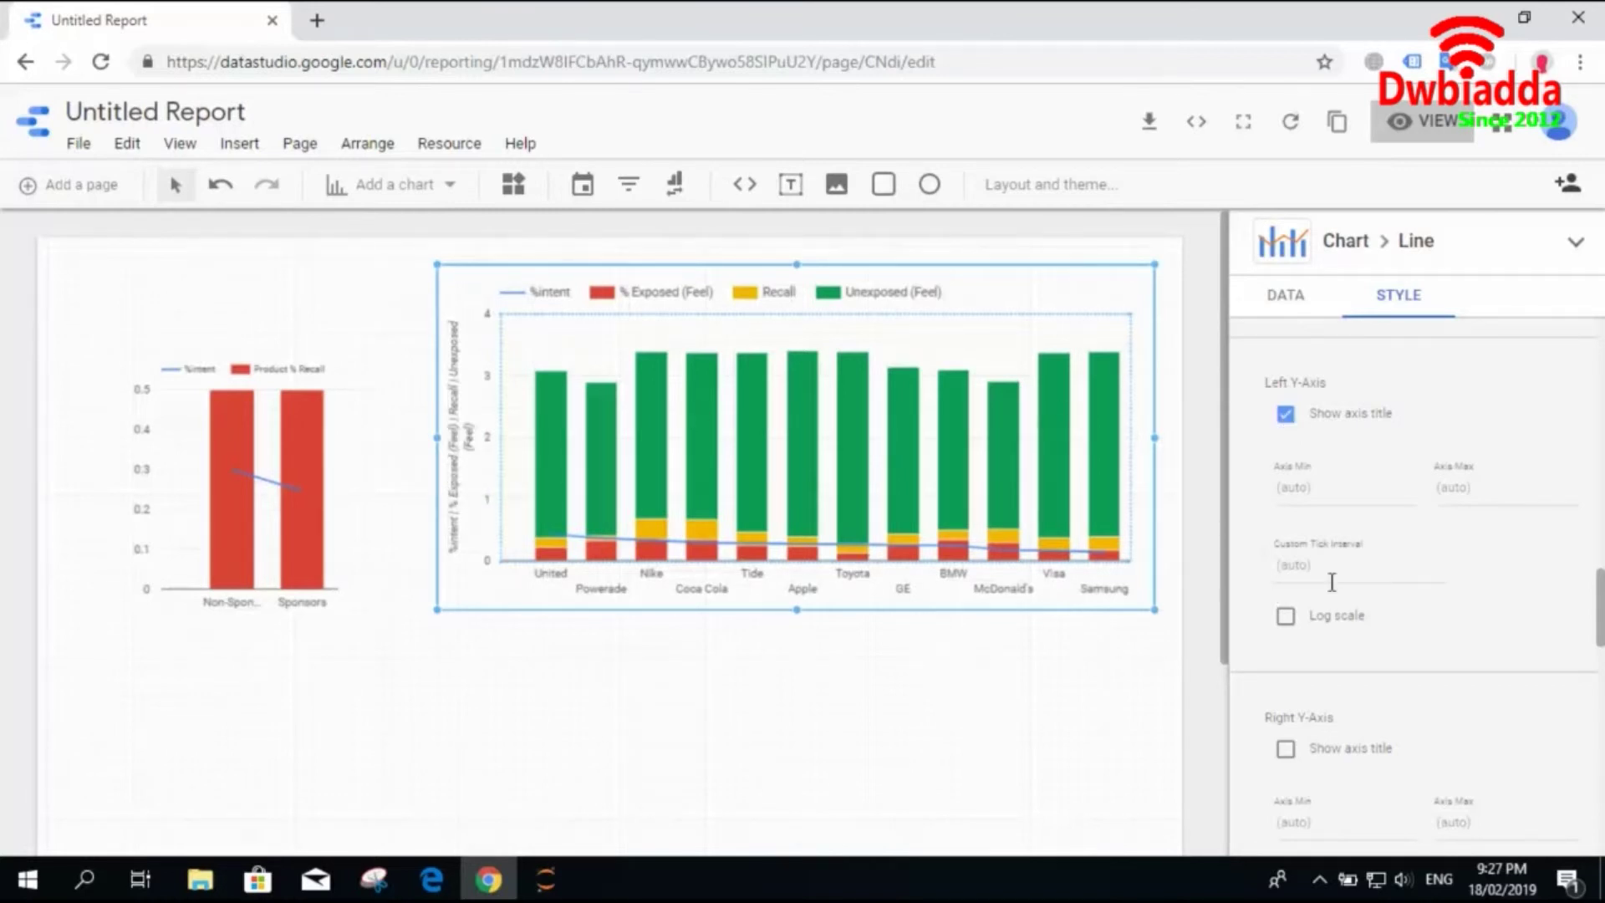
scroll(1285, 501, "down", 3)
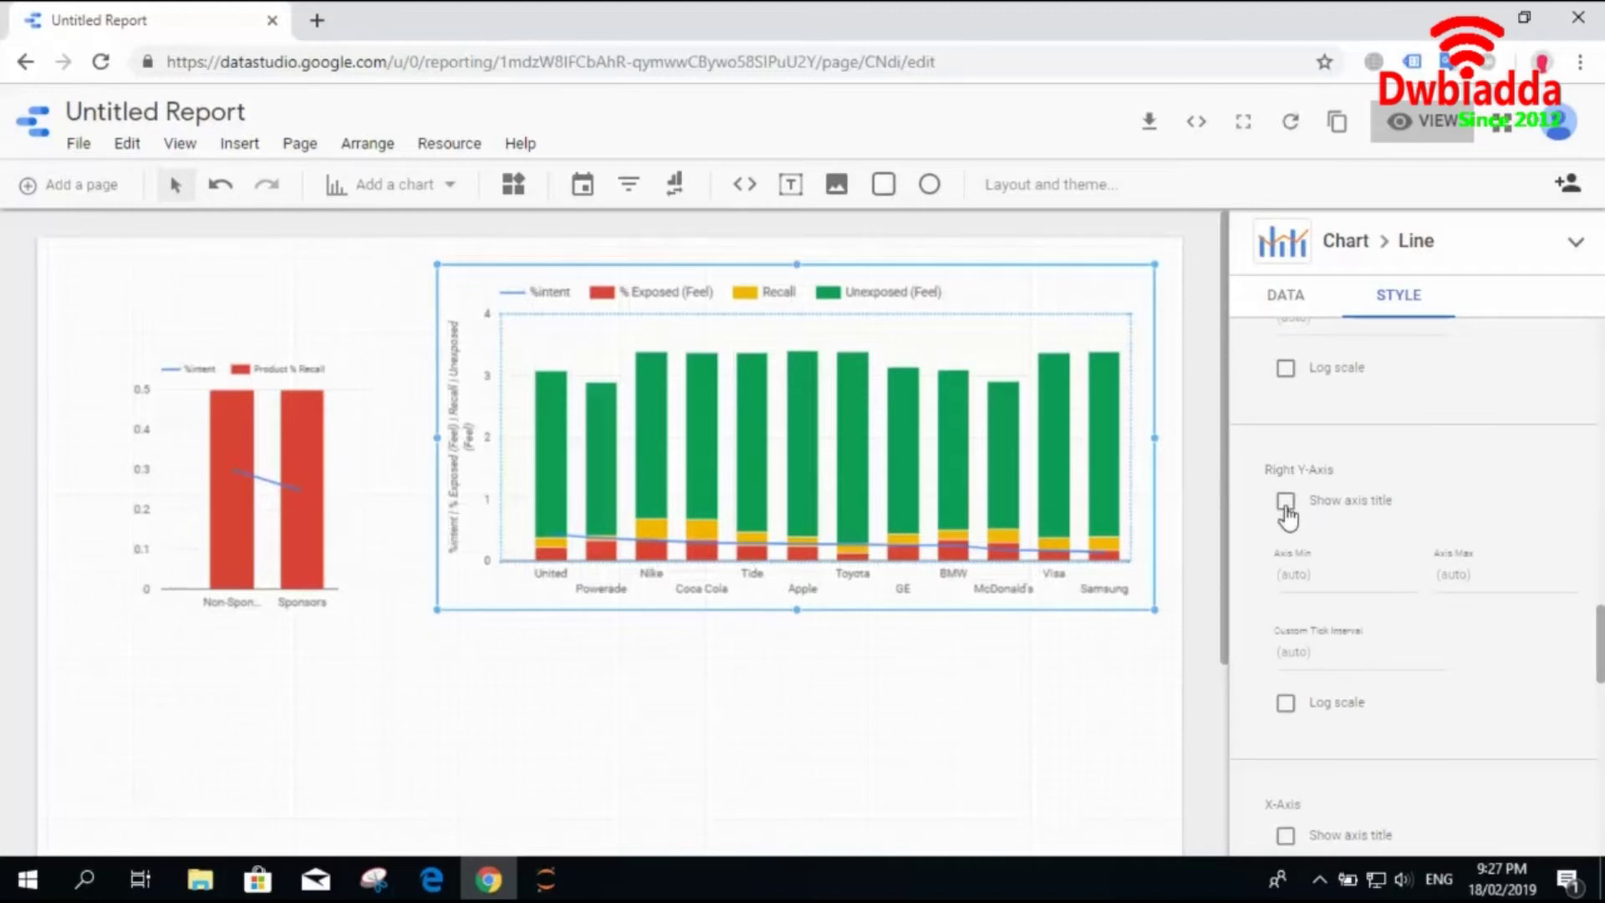
left_click(1286, 501)
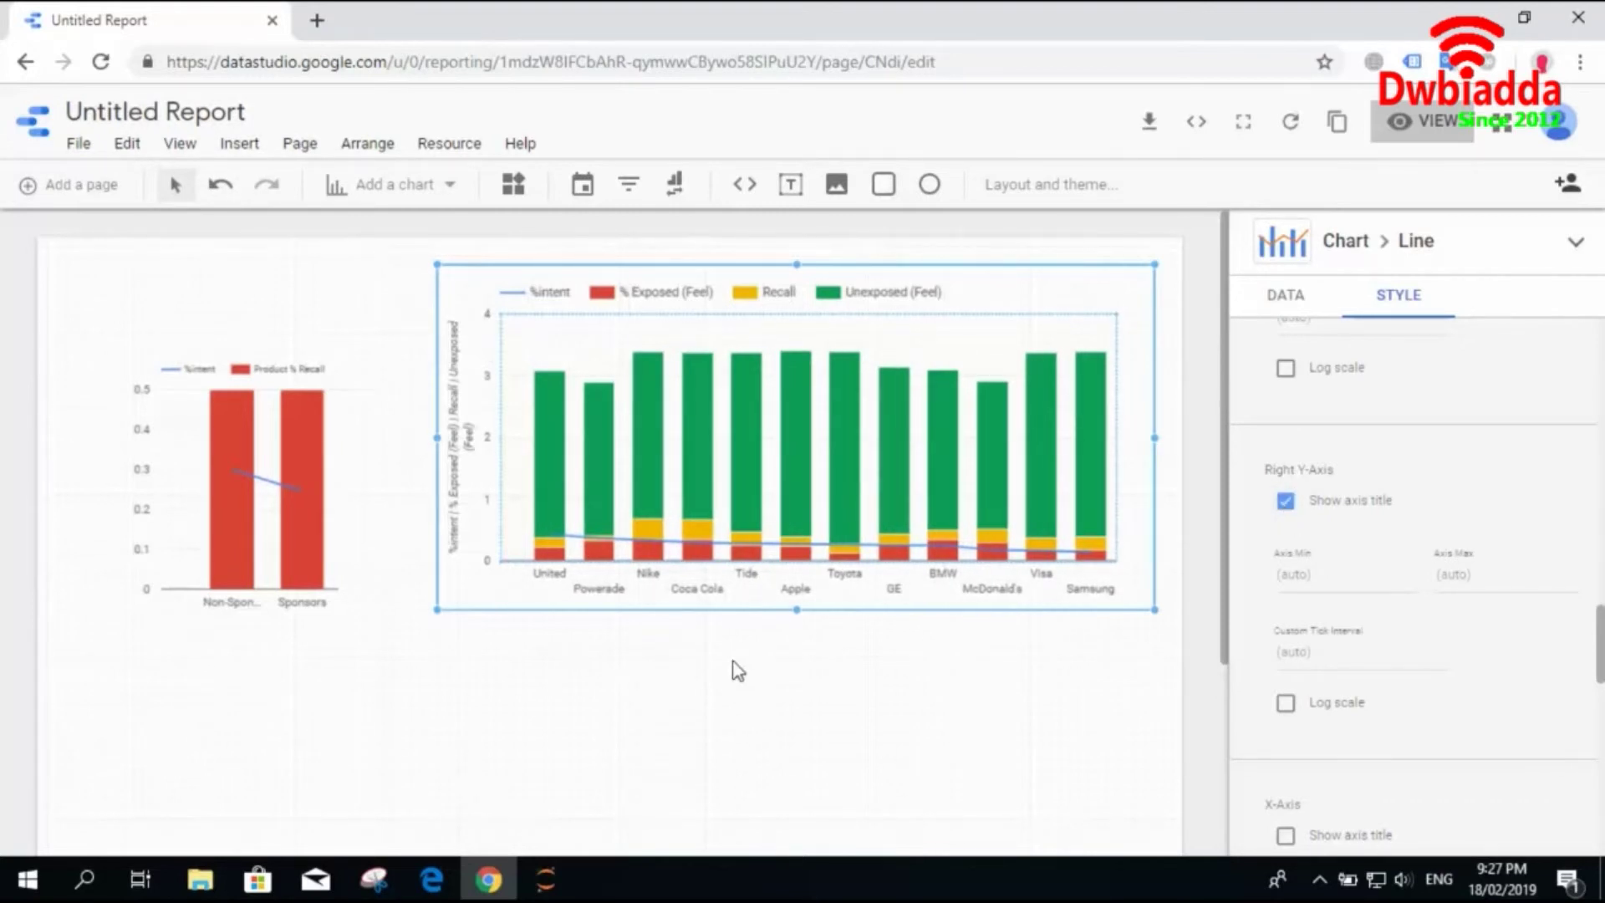
Drag the combo chart's bottom edge down and give the right Y-axis a custom tick interval of 34.
left_click_drag(805, 600, 801, 657)
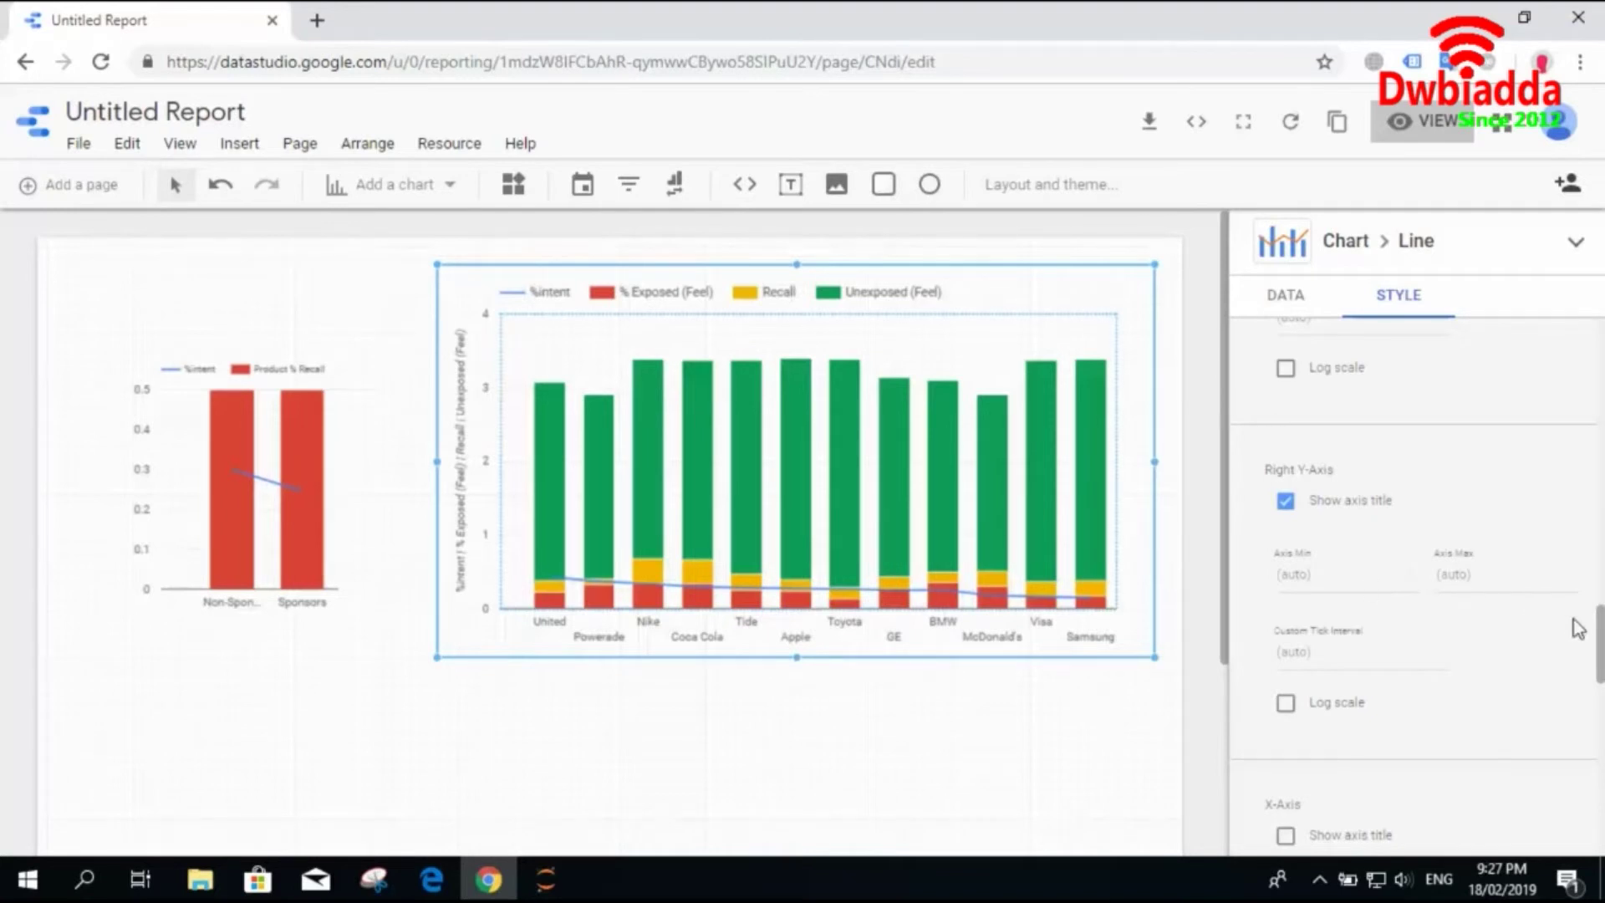
scroll(1547, 655, "down", 2)
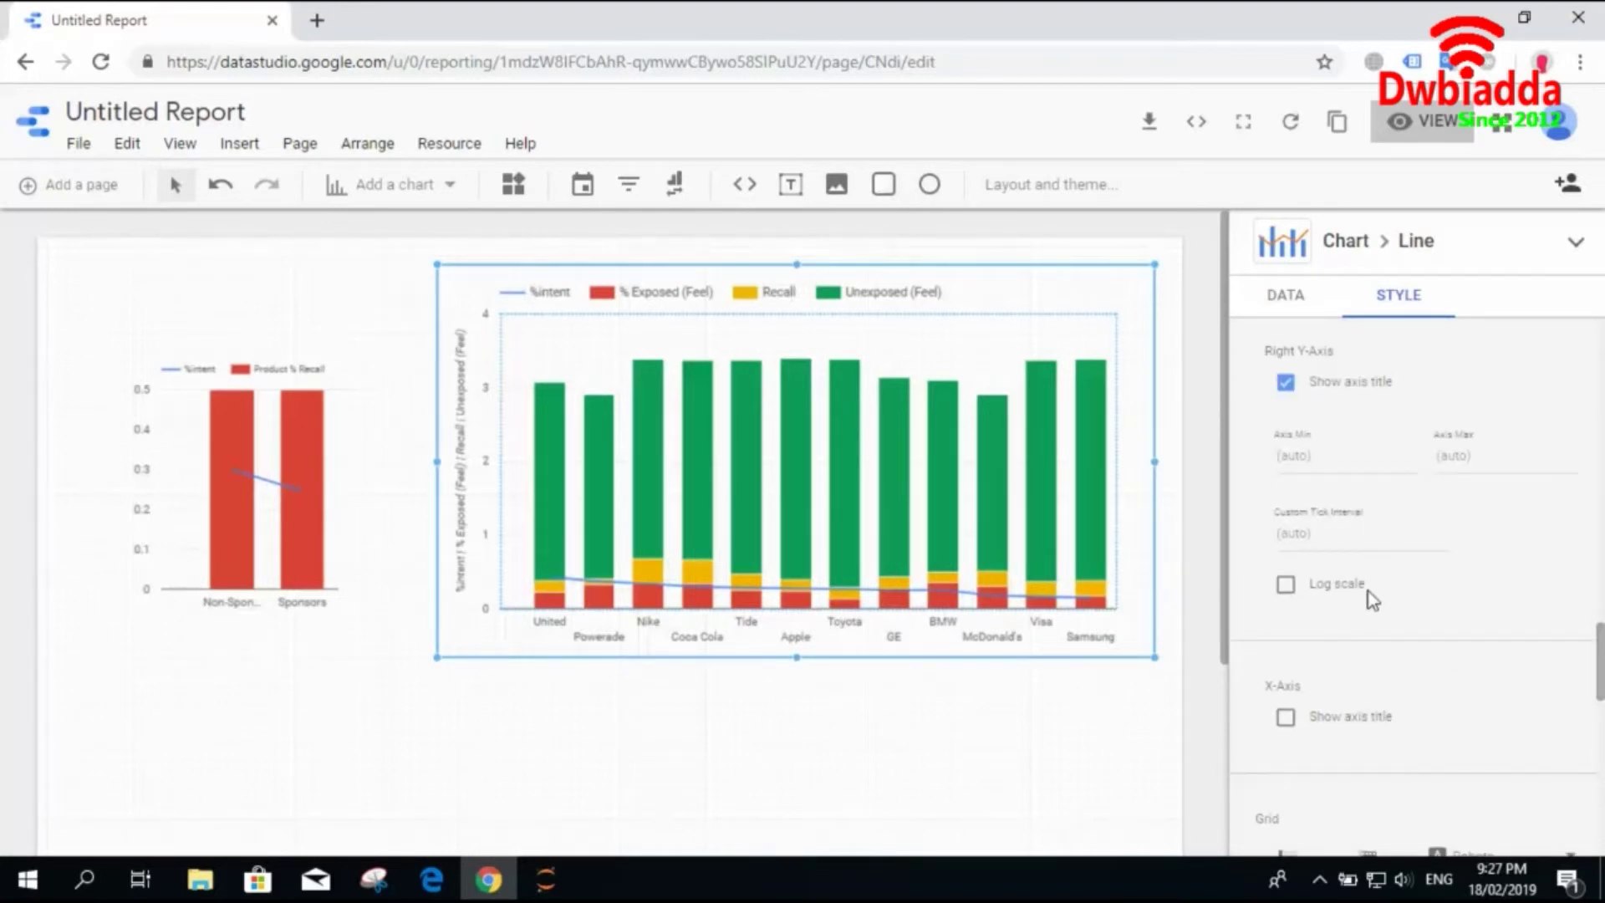
left_click(1439, 537)
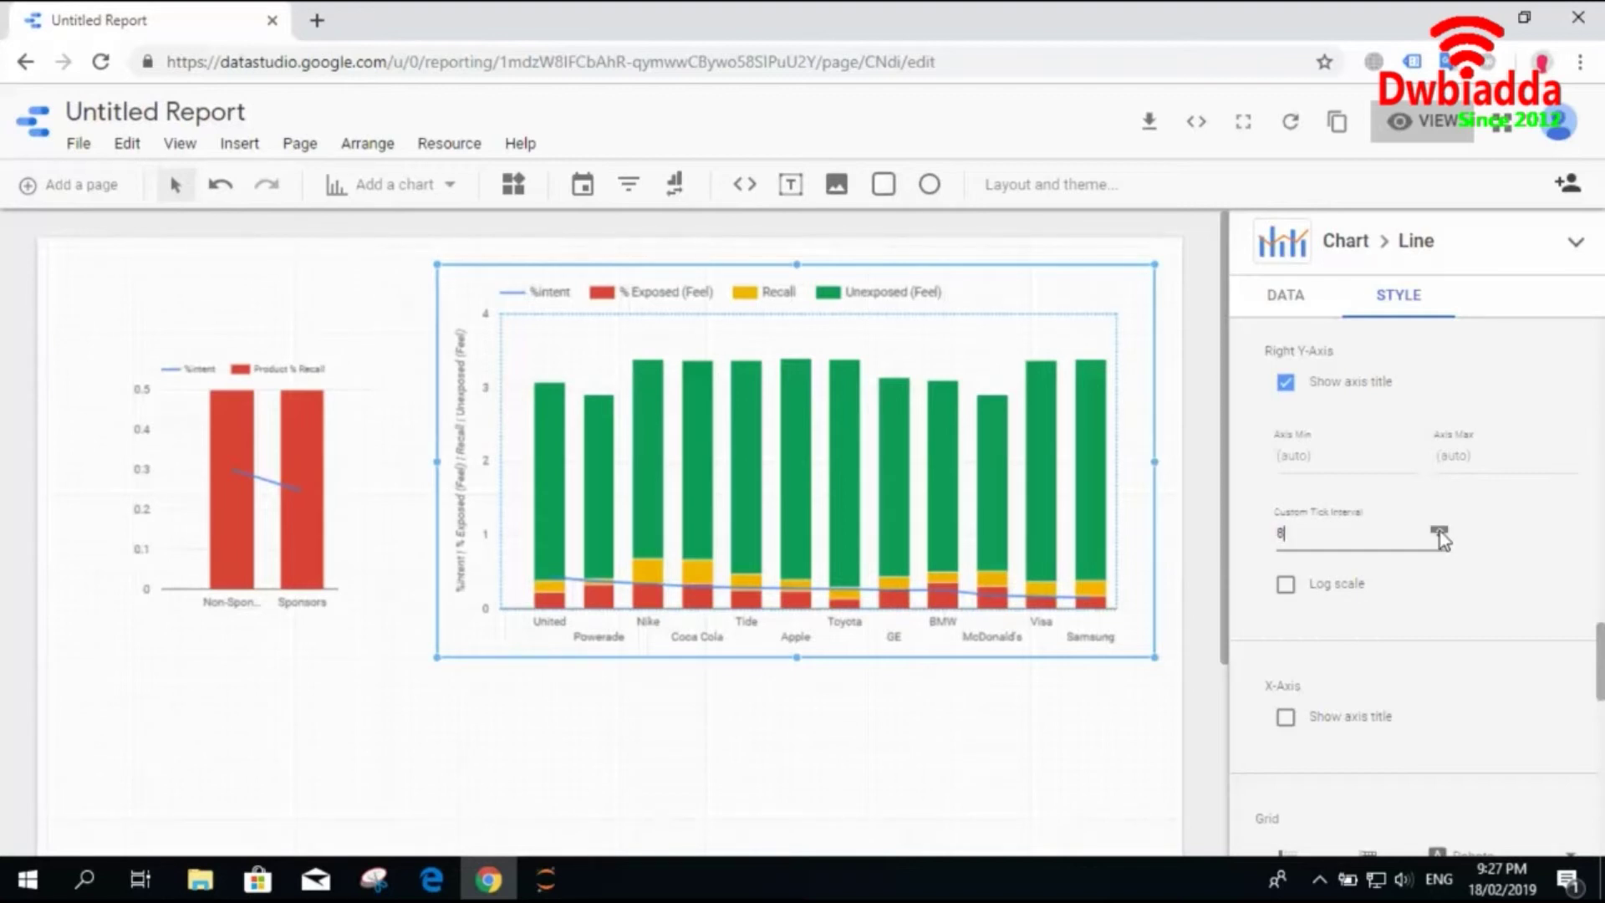
left_click(1440, 530)
key("Return")
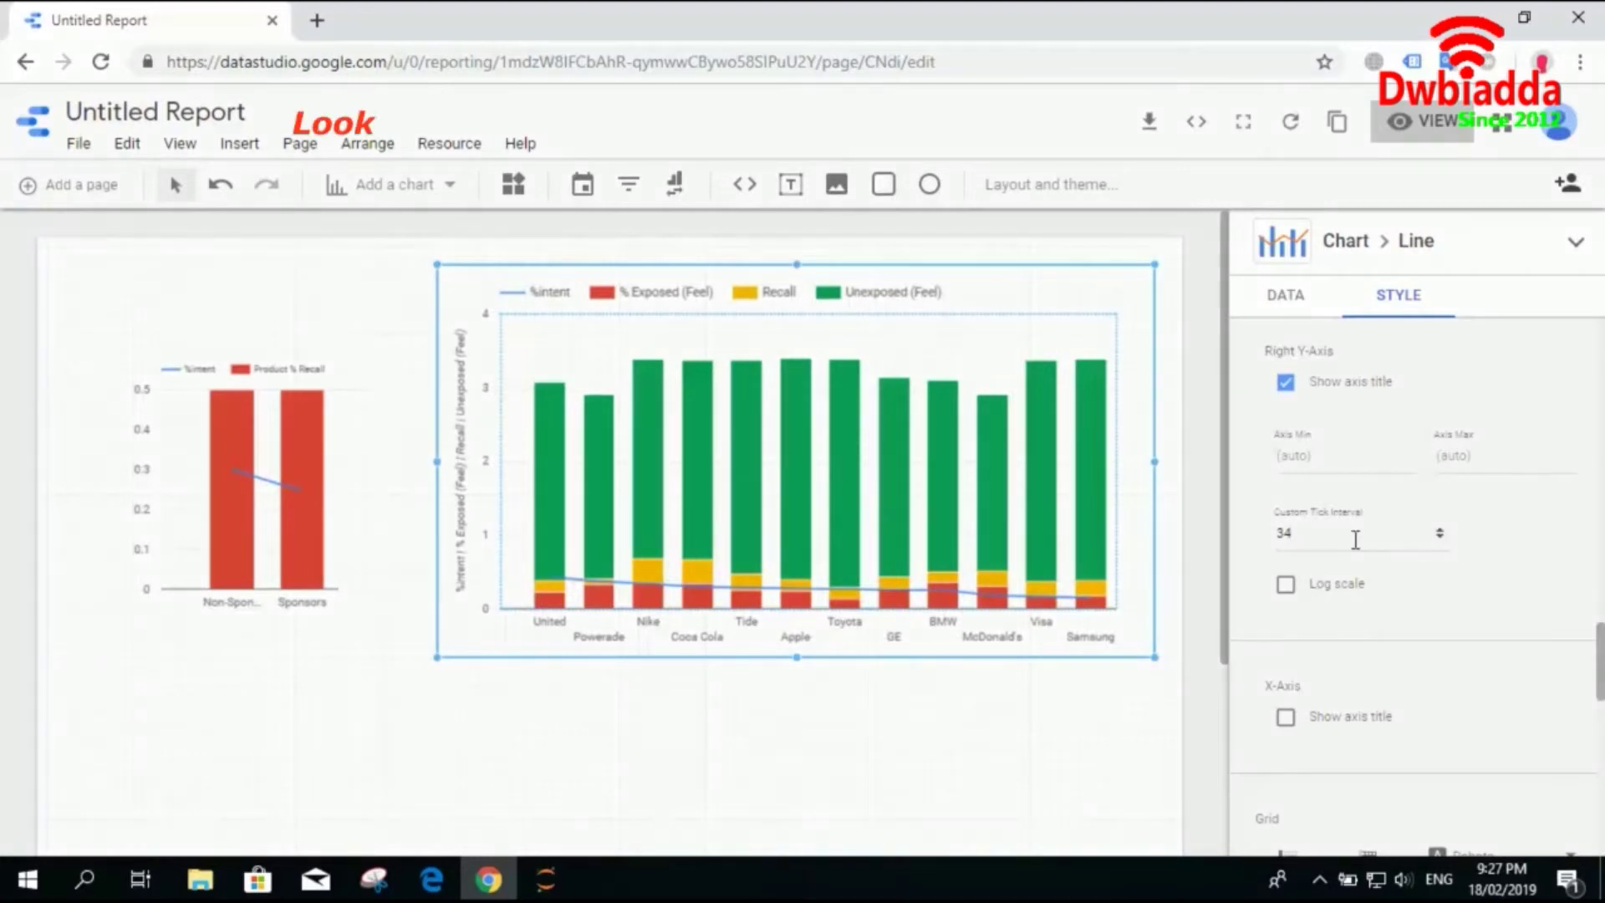
scroll(1417, 543, "down", 4)
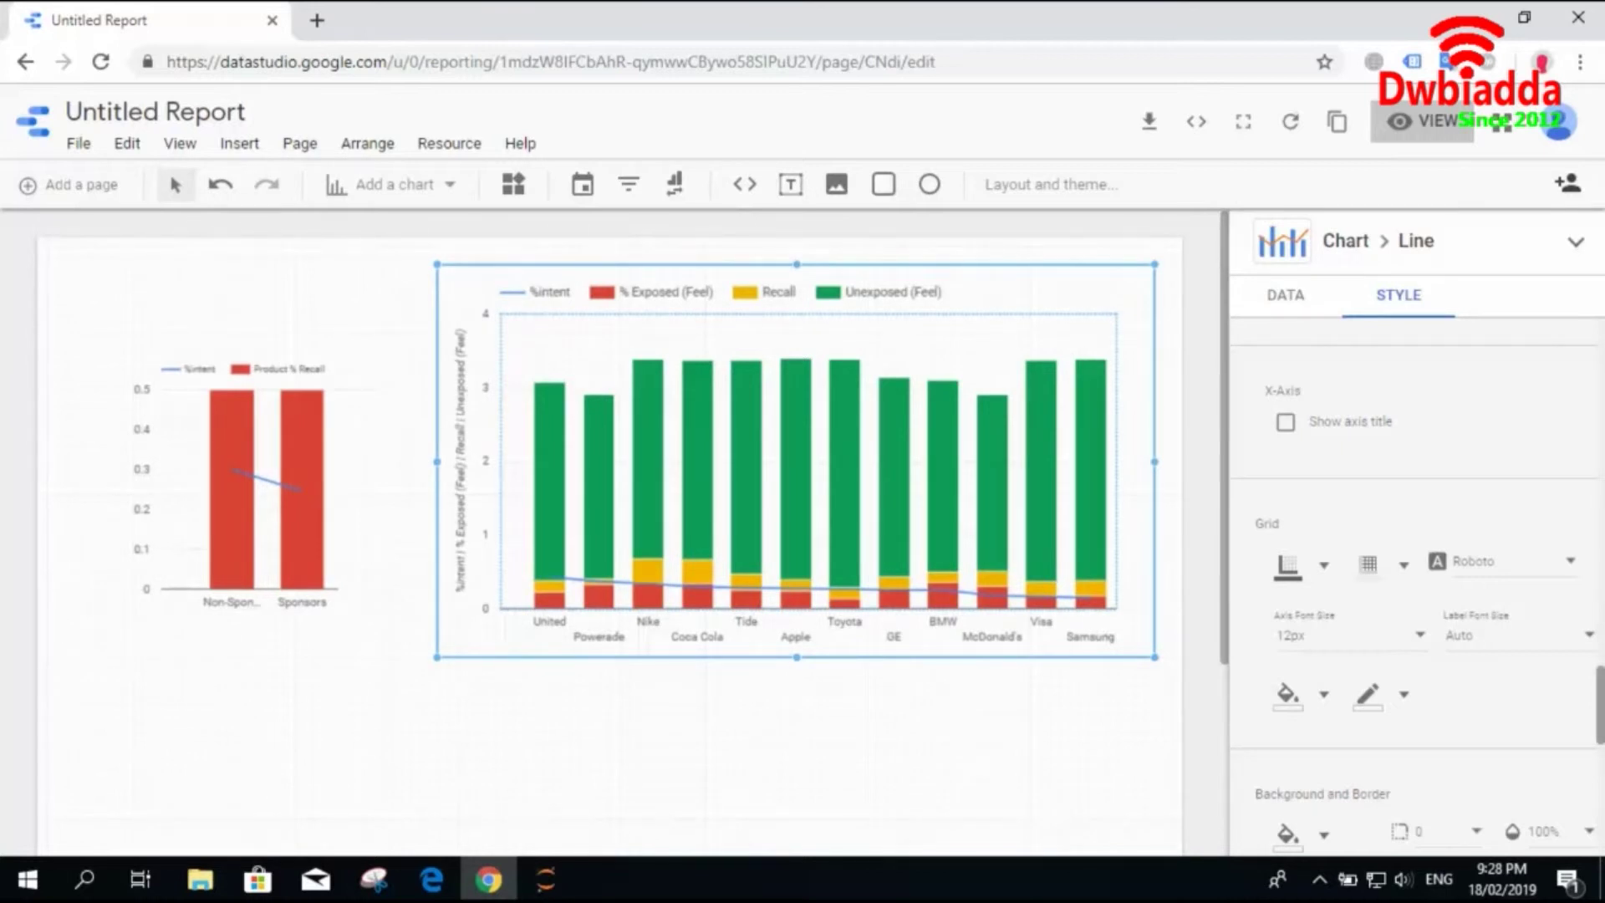
Color the combo chart's axes teal and its grid lines yellow.
scroll(1421, 585, "down", 1)
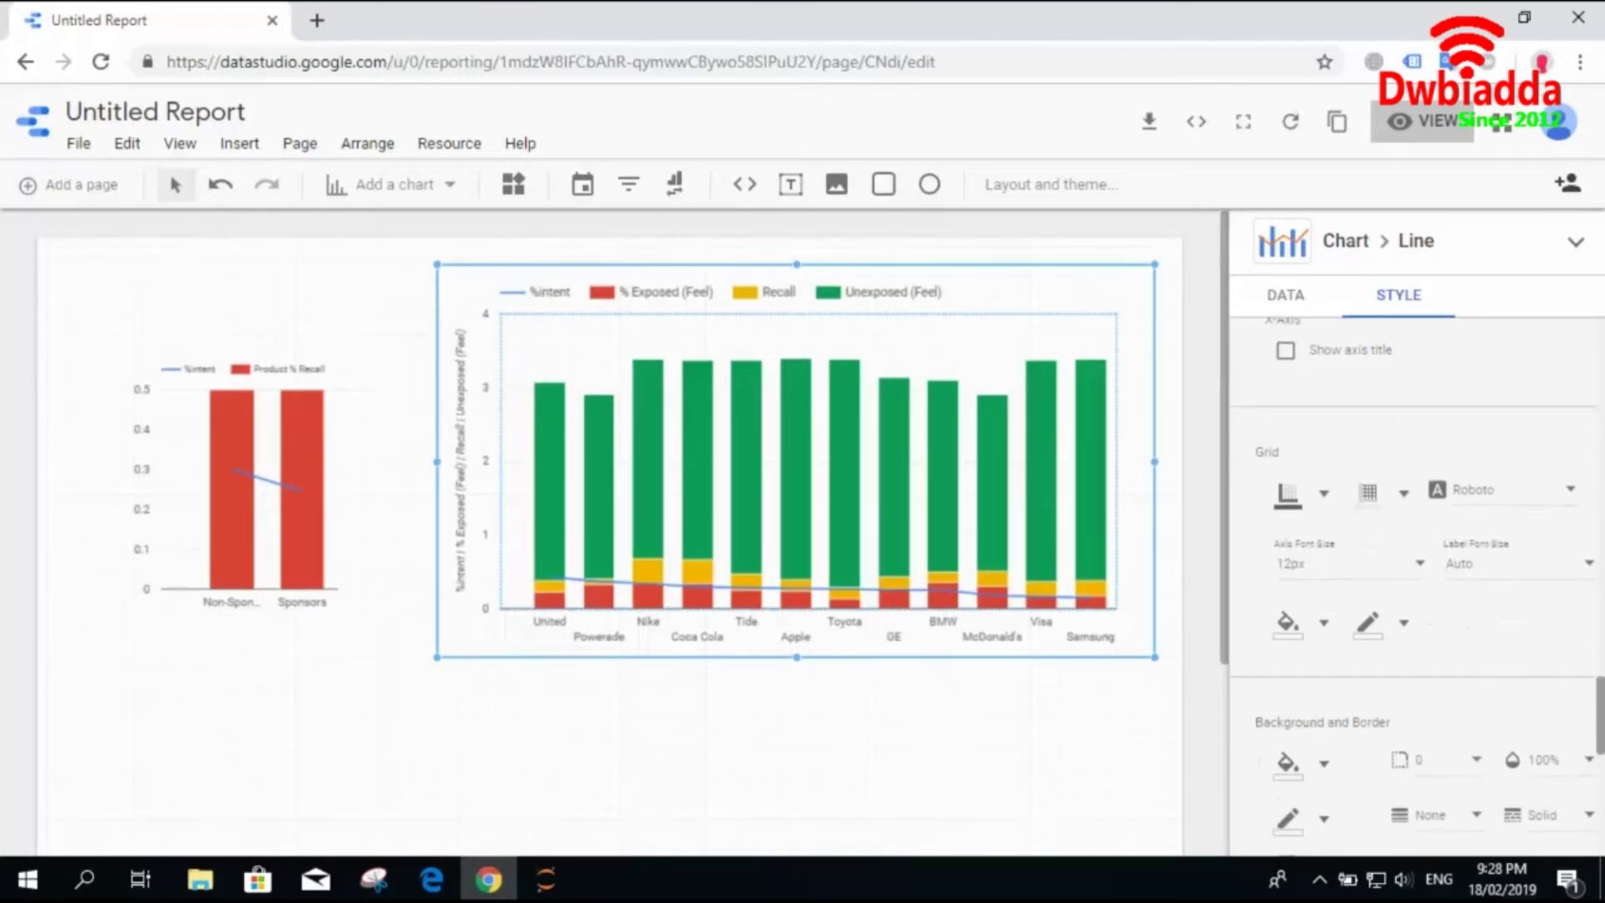
left_click(1325, 502)
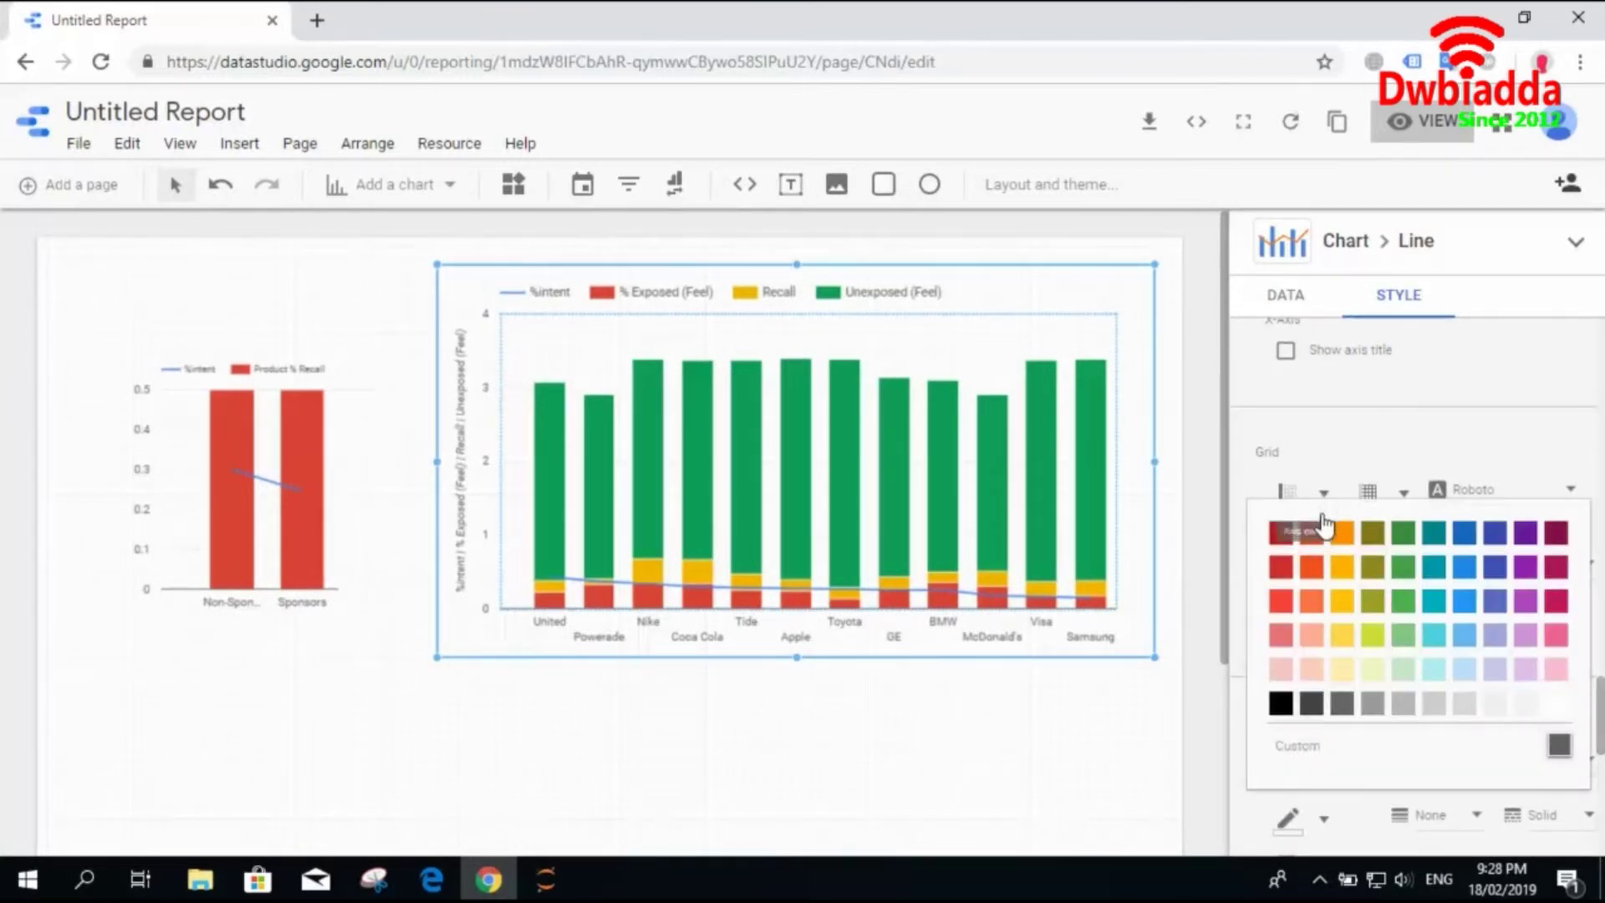
left_click(1433, 548)
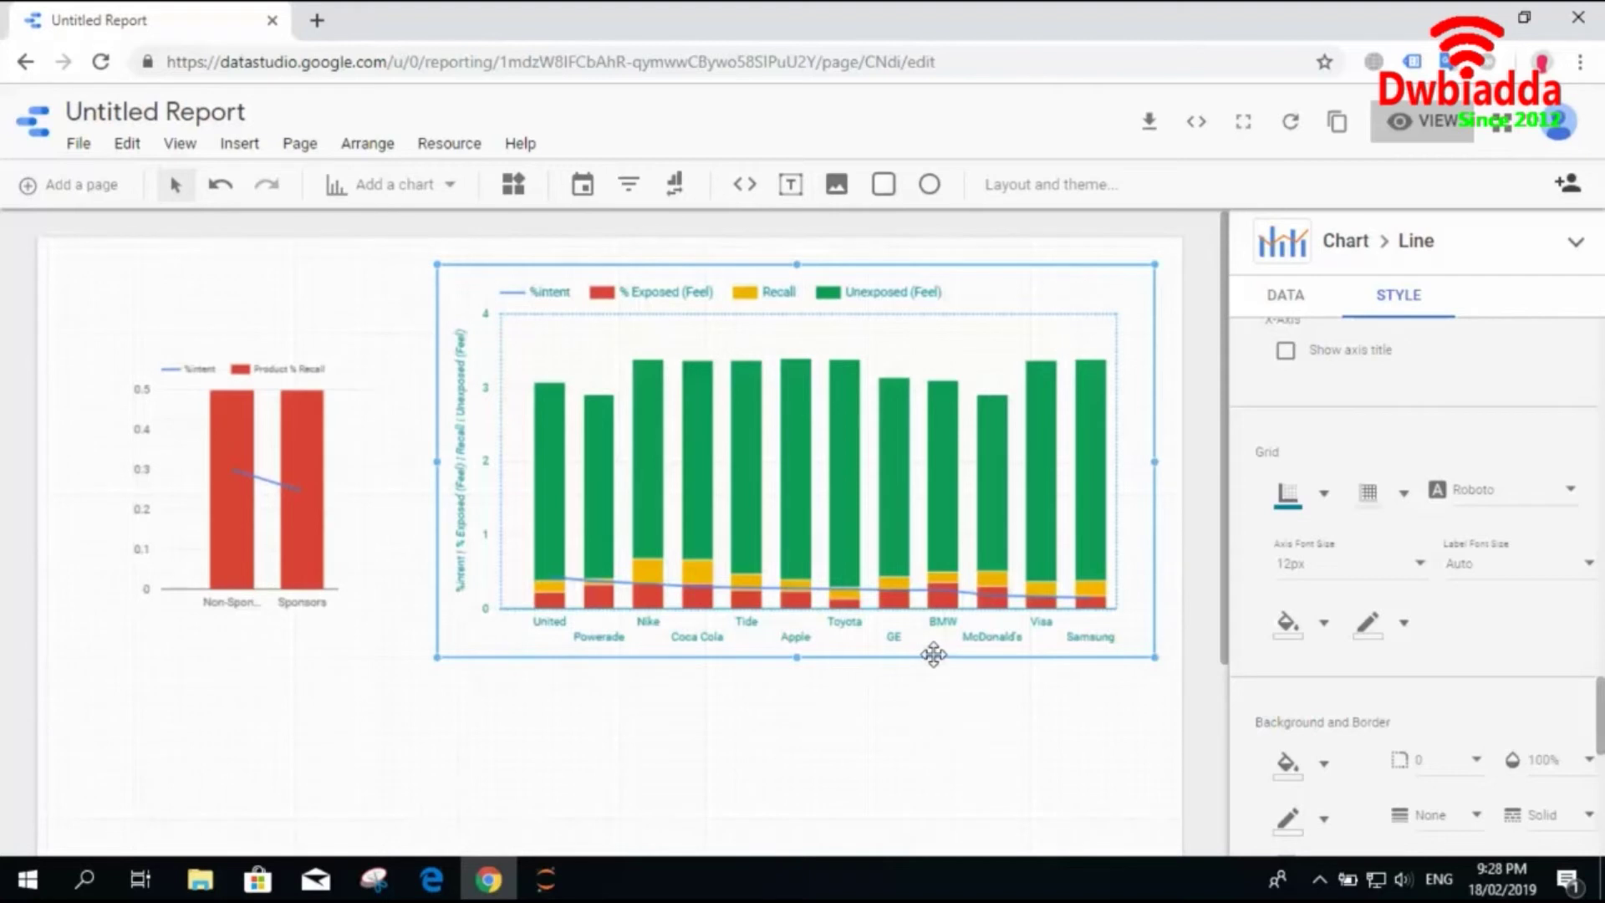
left_click(1402, 502)
left_click(1346, 623)
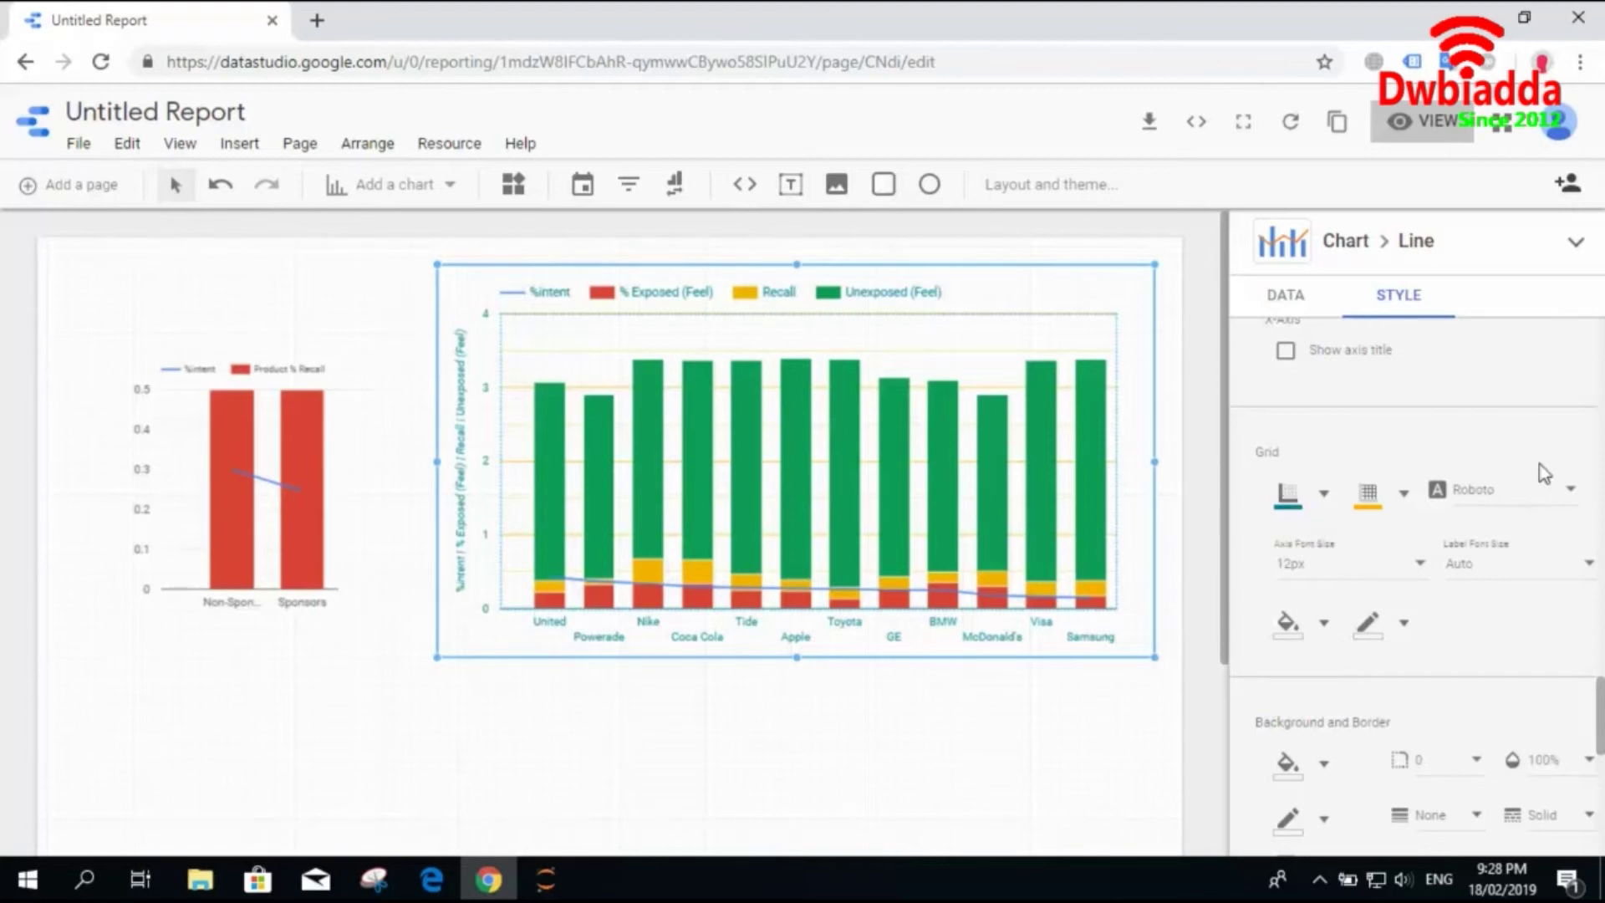
Set the axis font to Syncopate and deselect the chart.
left_click(1572, 495)
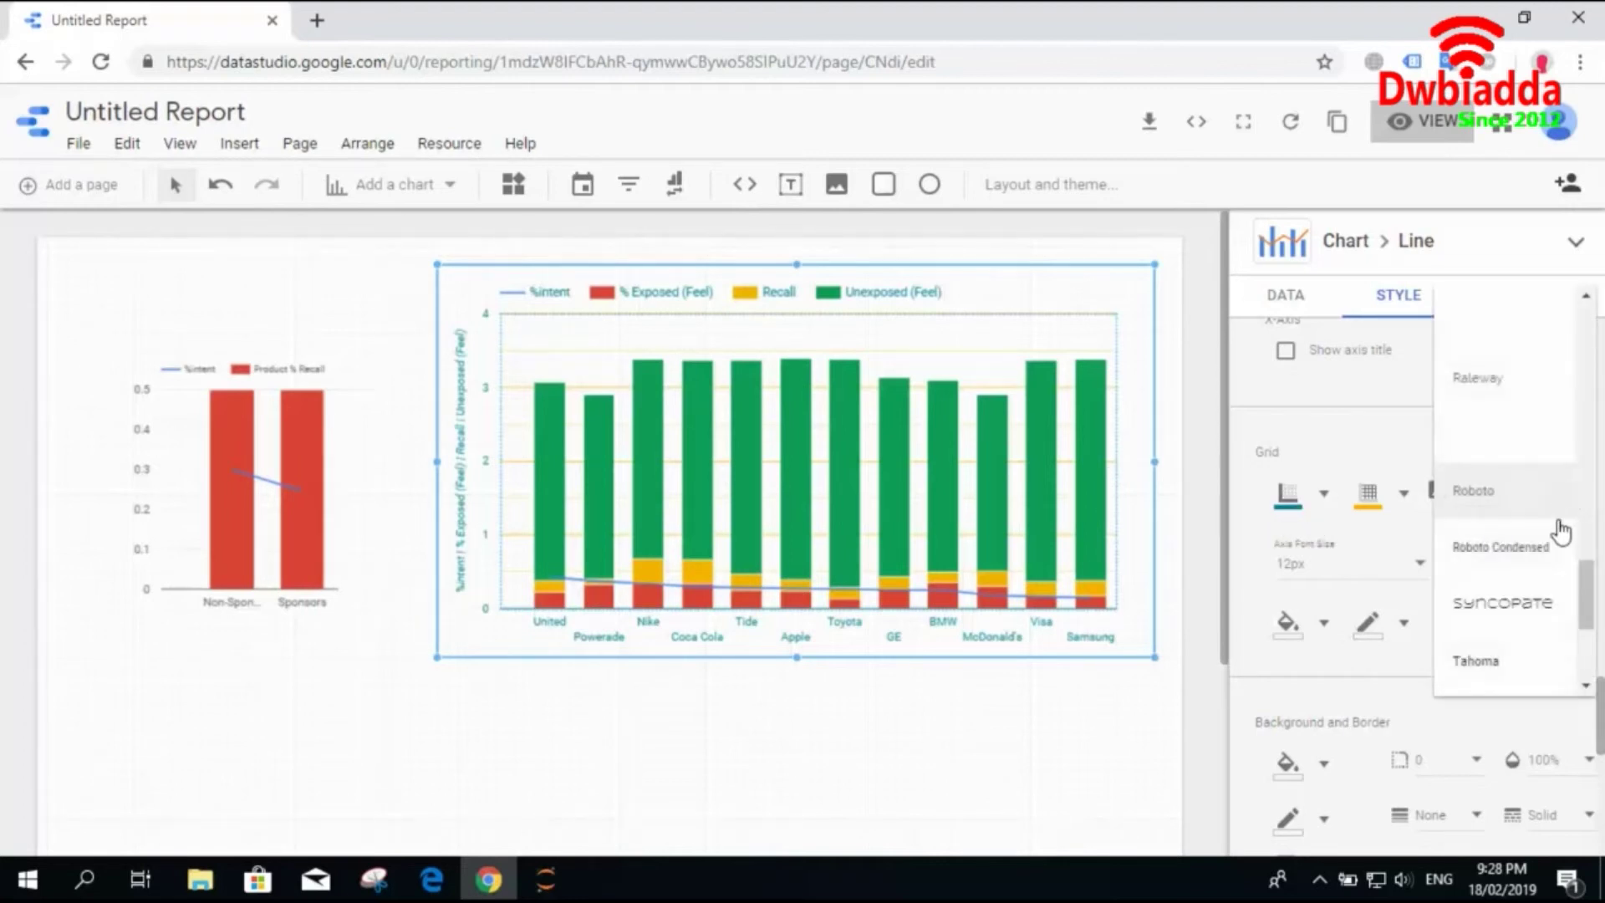
left_click(1525, 600)
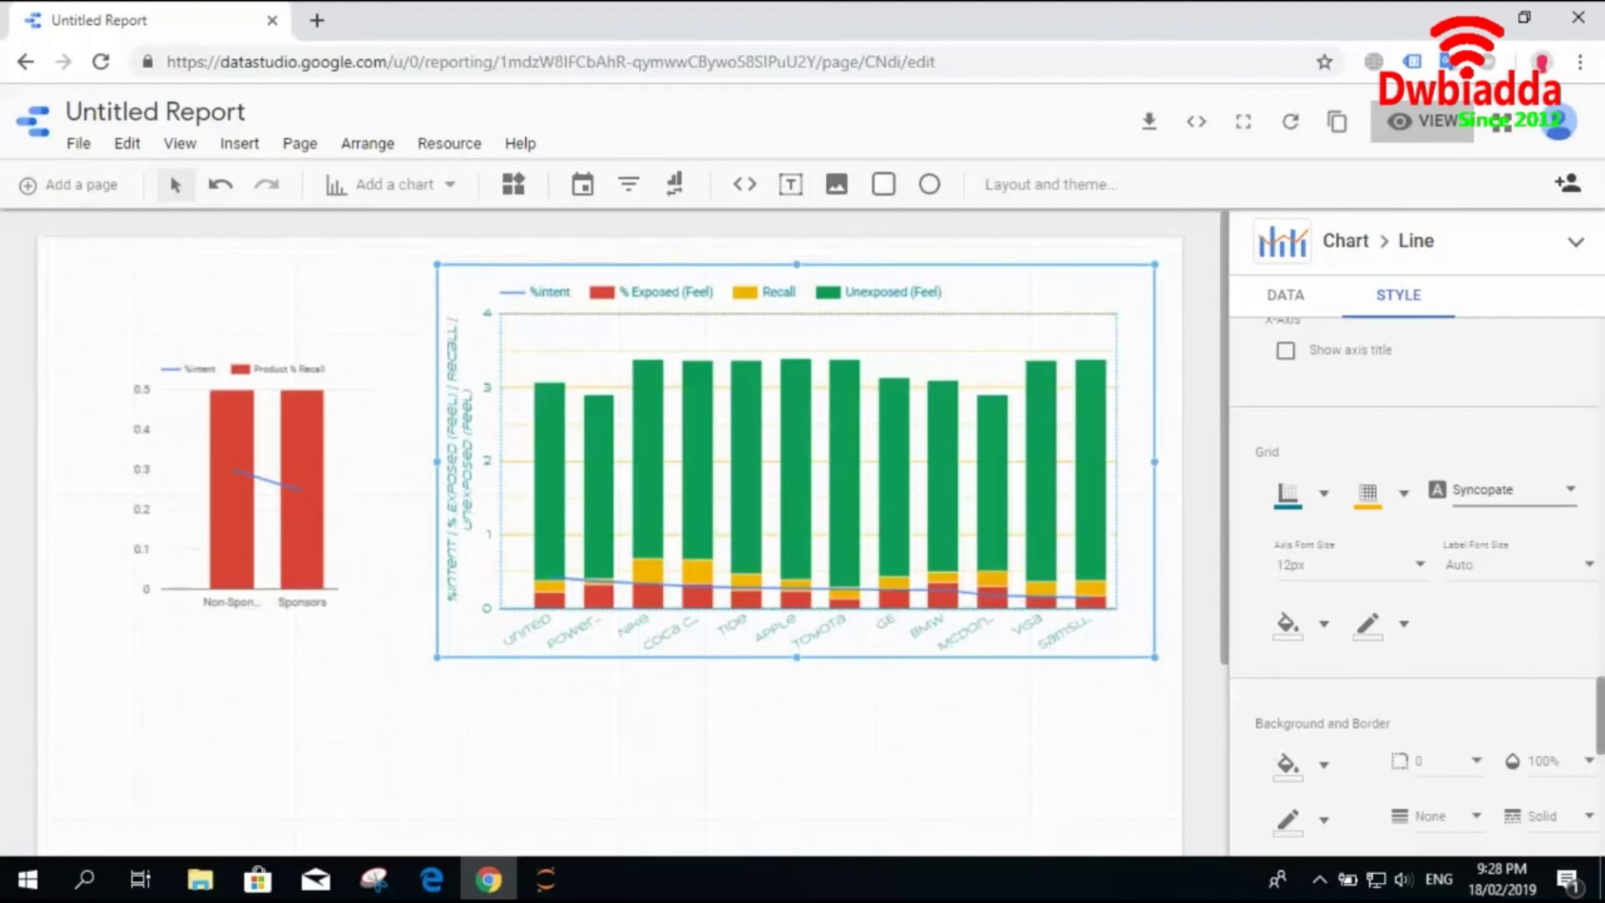
scroll(1413, 585, "down", 2)
scroll(1413, 569, "down", 3)
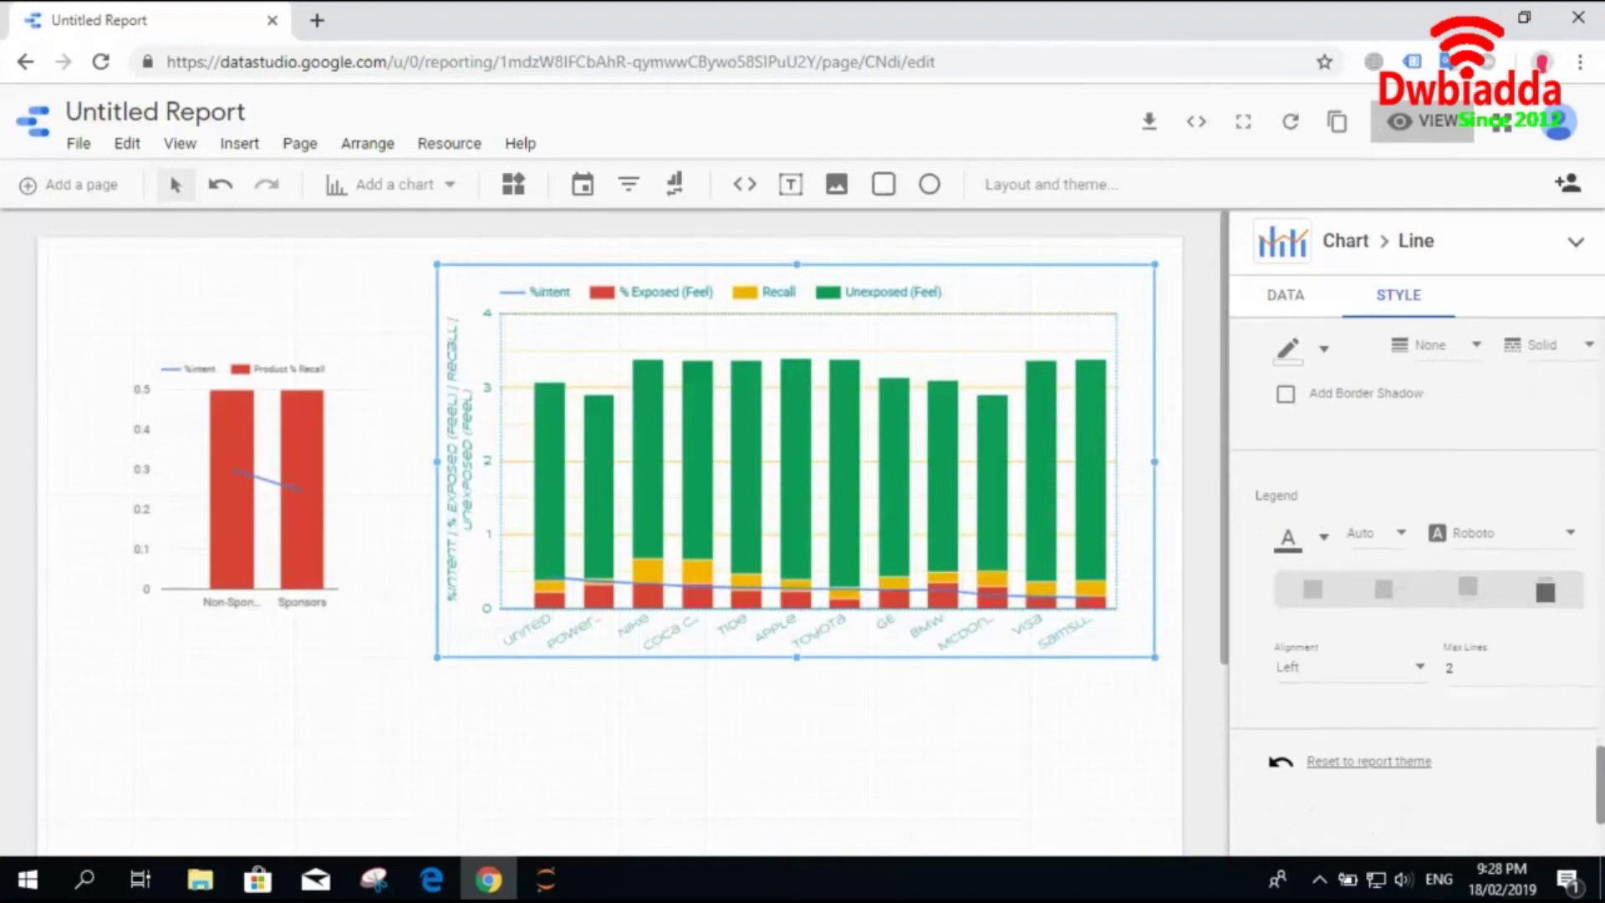
scroll(1413, 544, "down", 2)
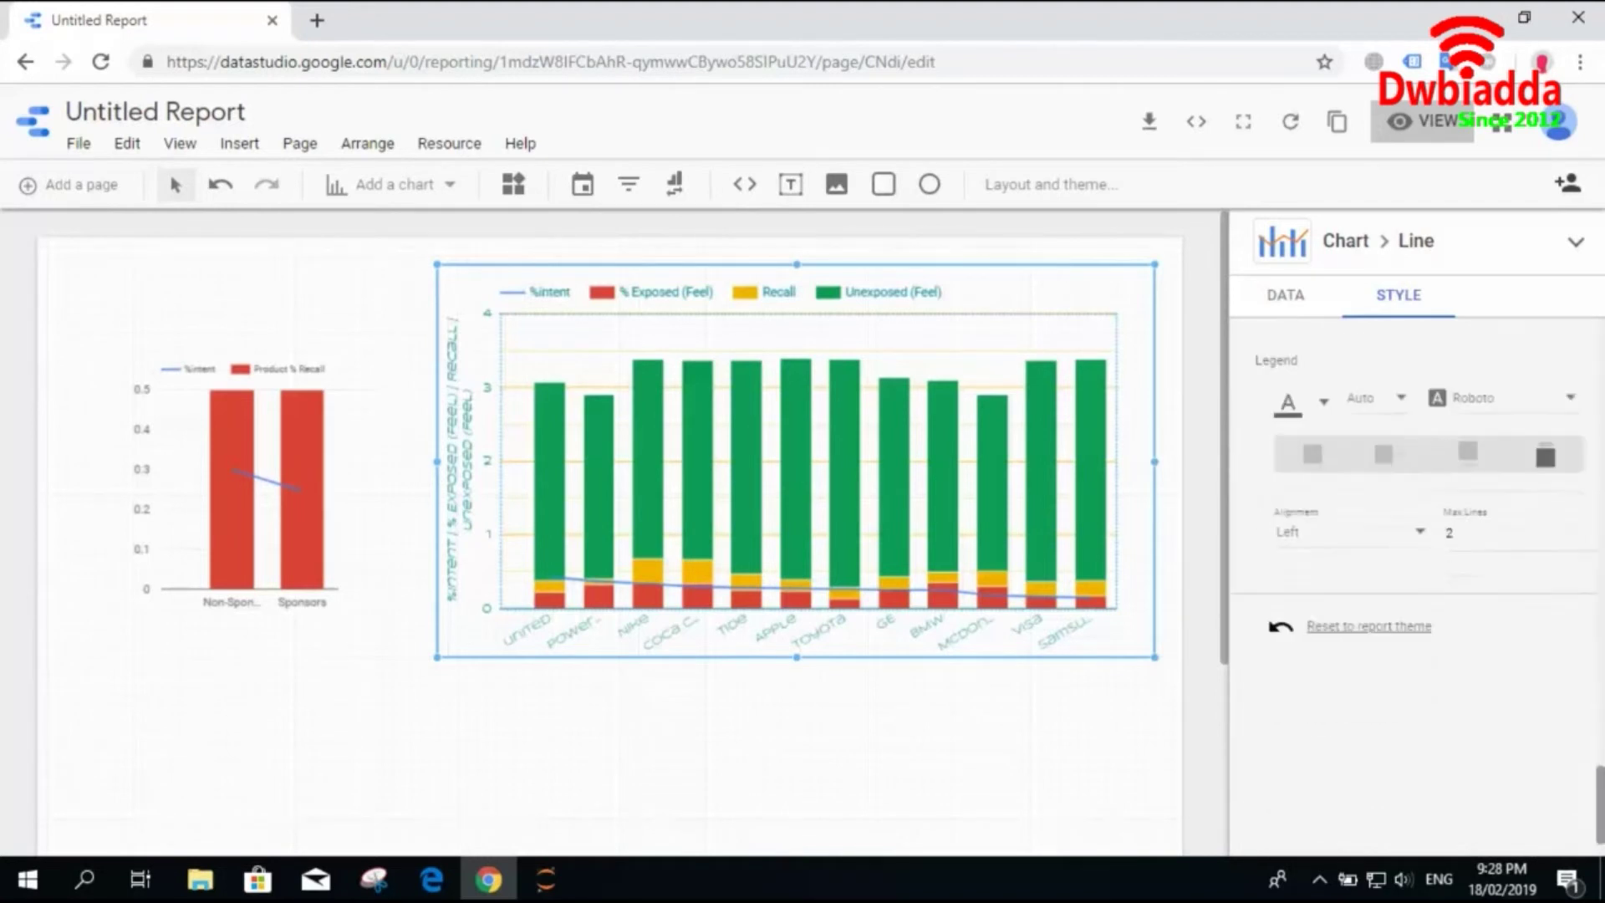
left_click(951, 776)
left_click(1429, 138)
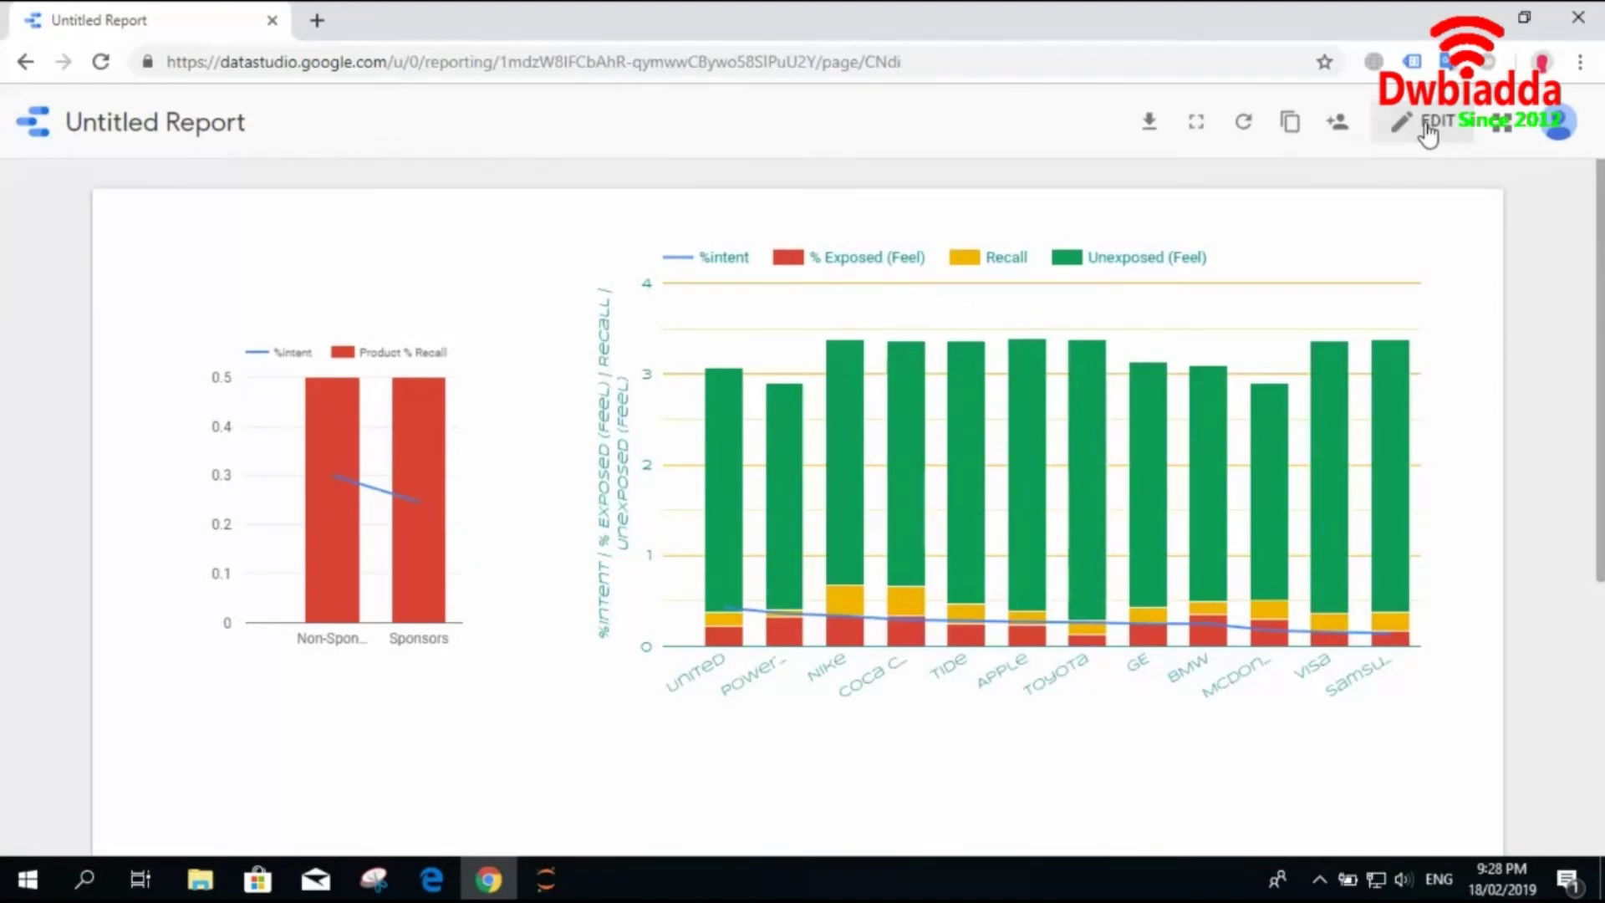
mouse_move(1194, 424)
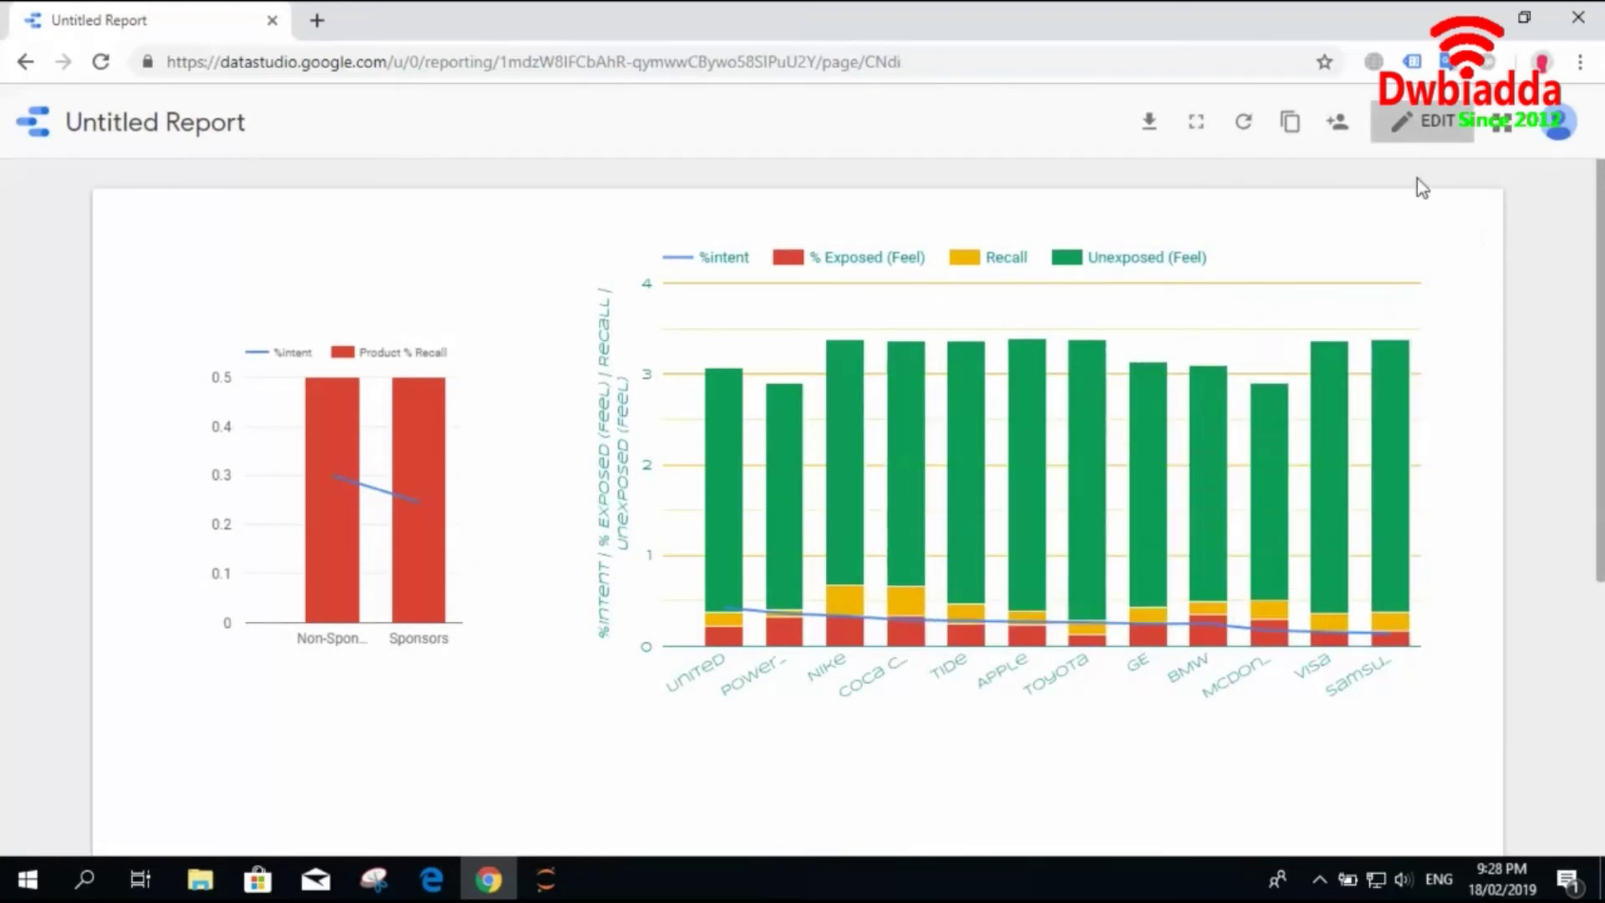
left_click(1419, 133)
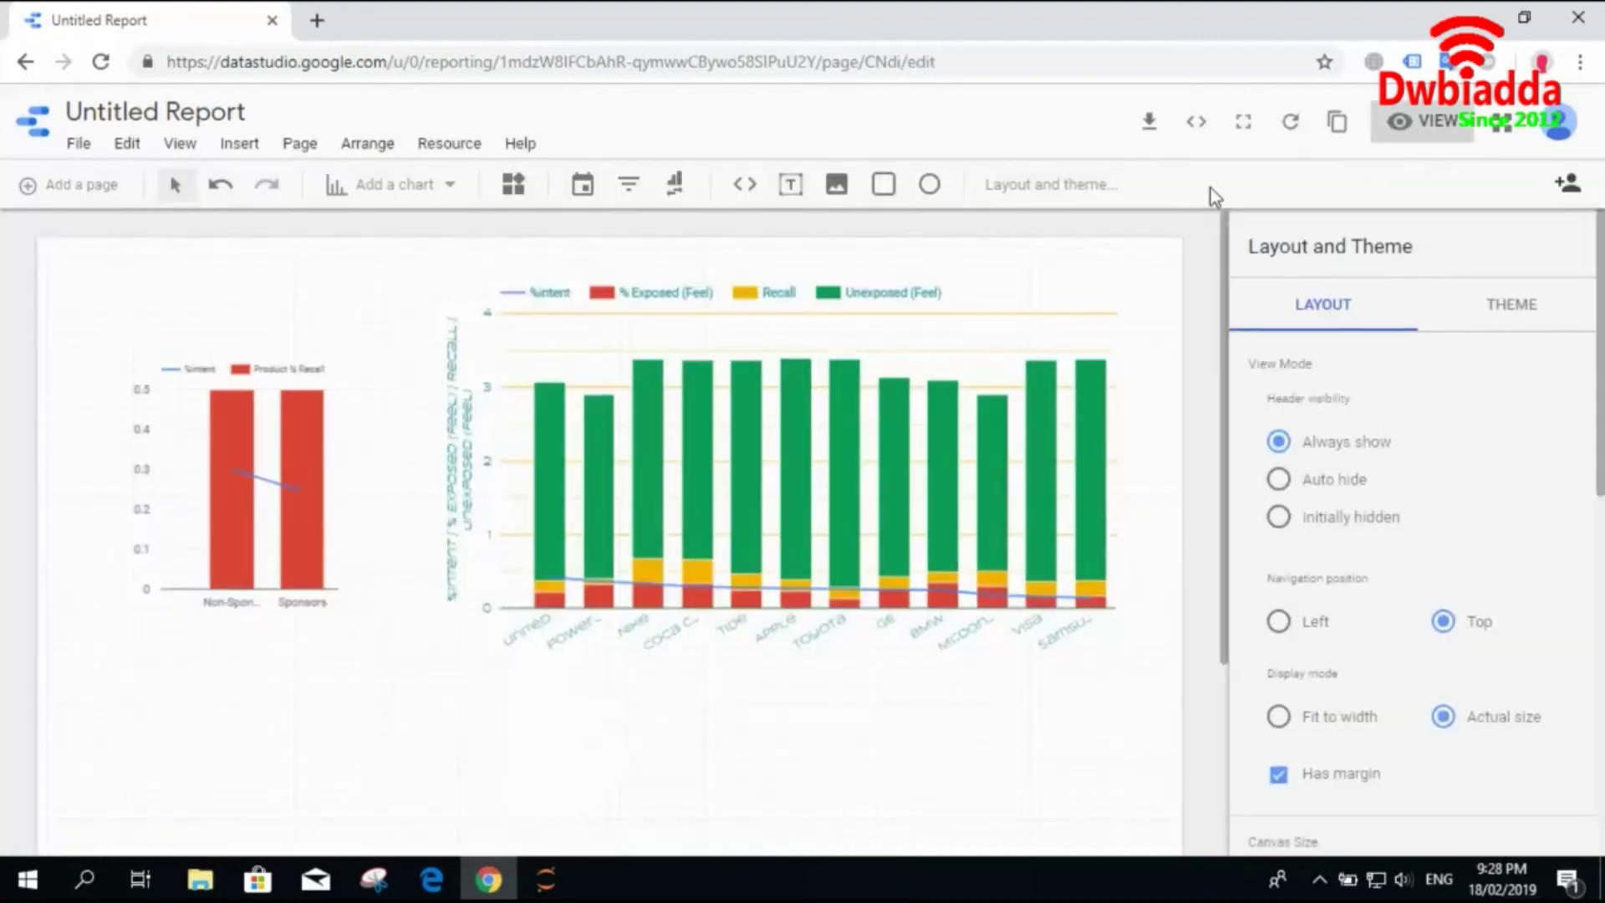
scroll(1171, 284, "down", 1)
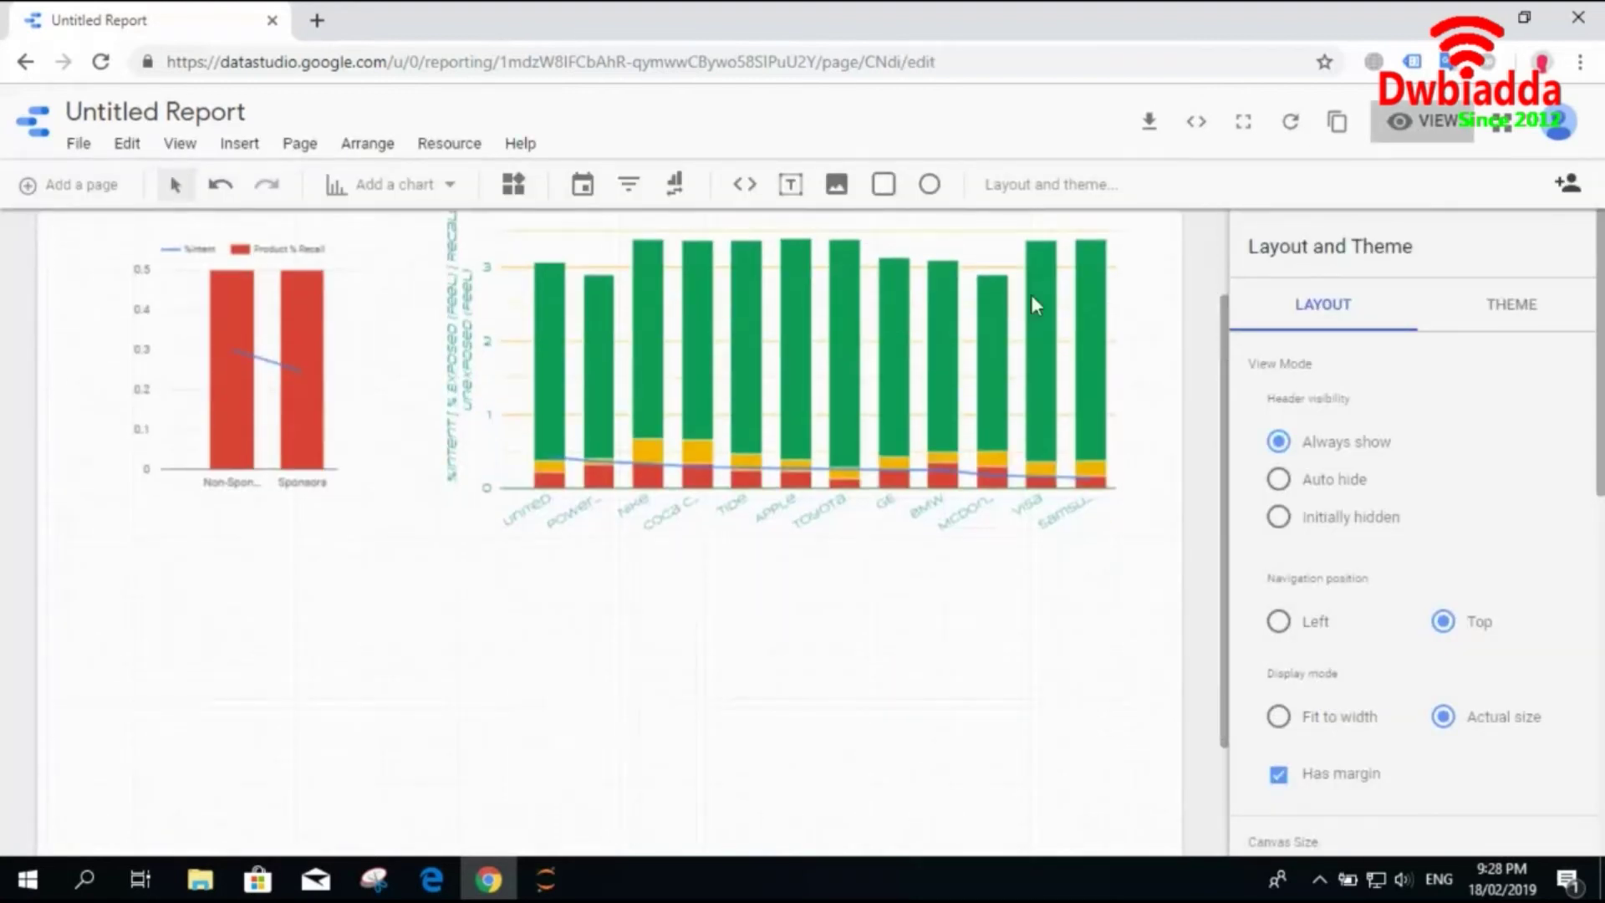
left_click(438, 184)
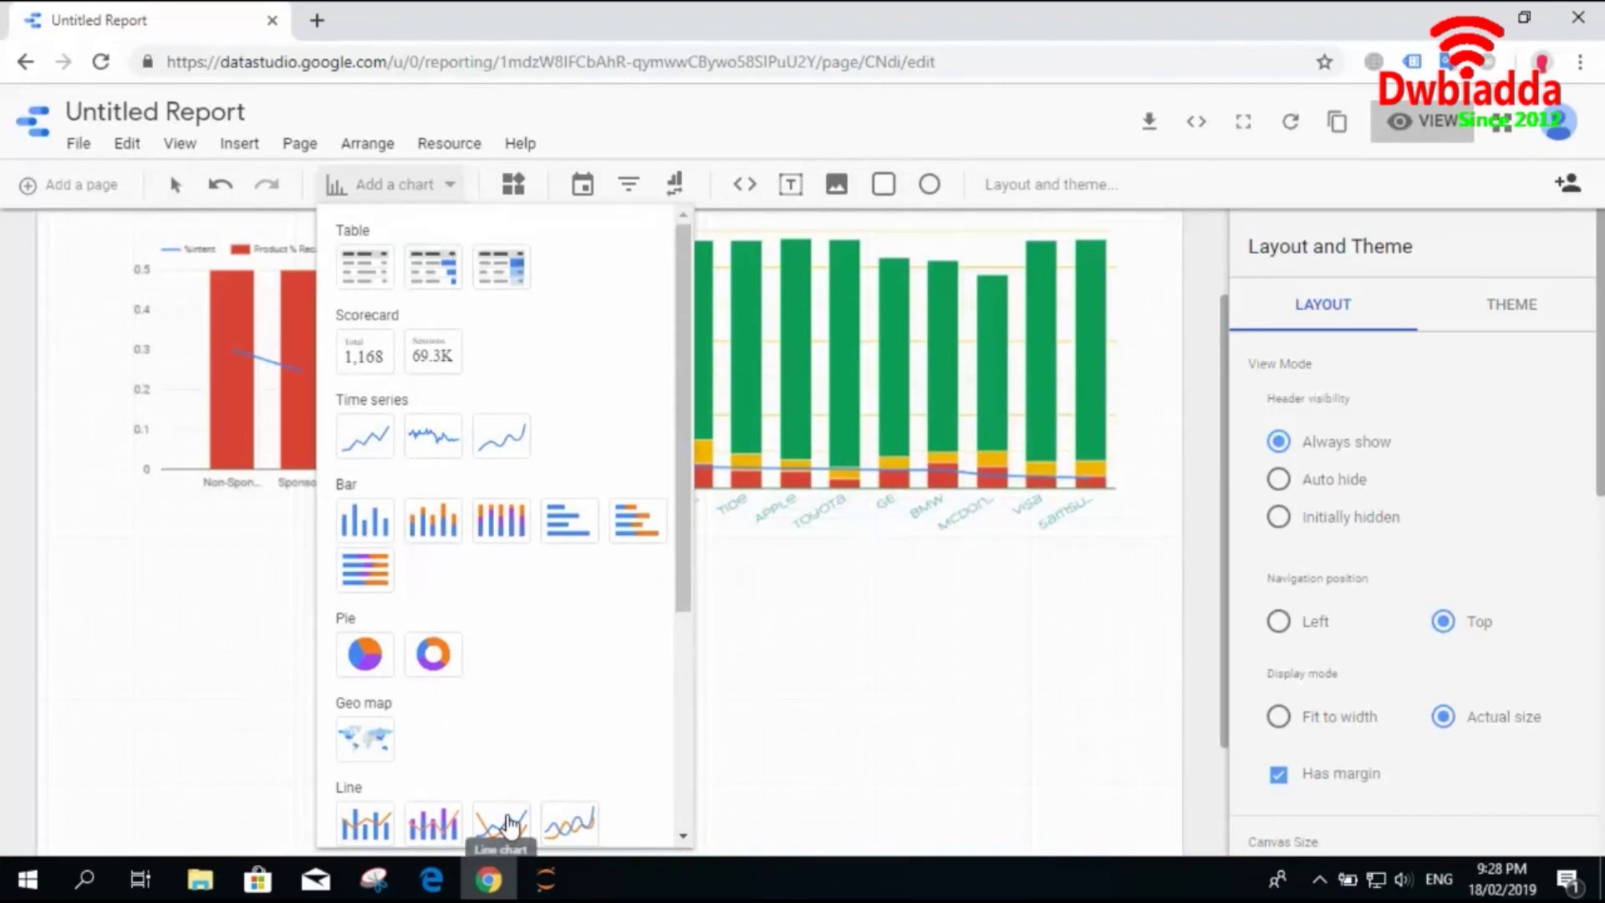
left_click(504, 823)
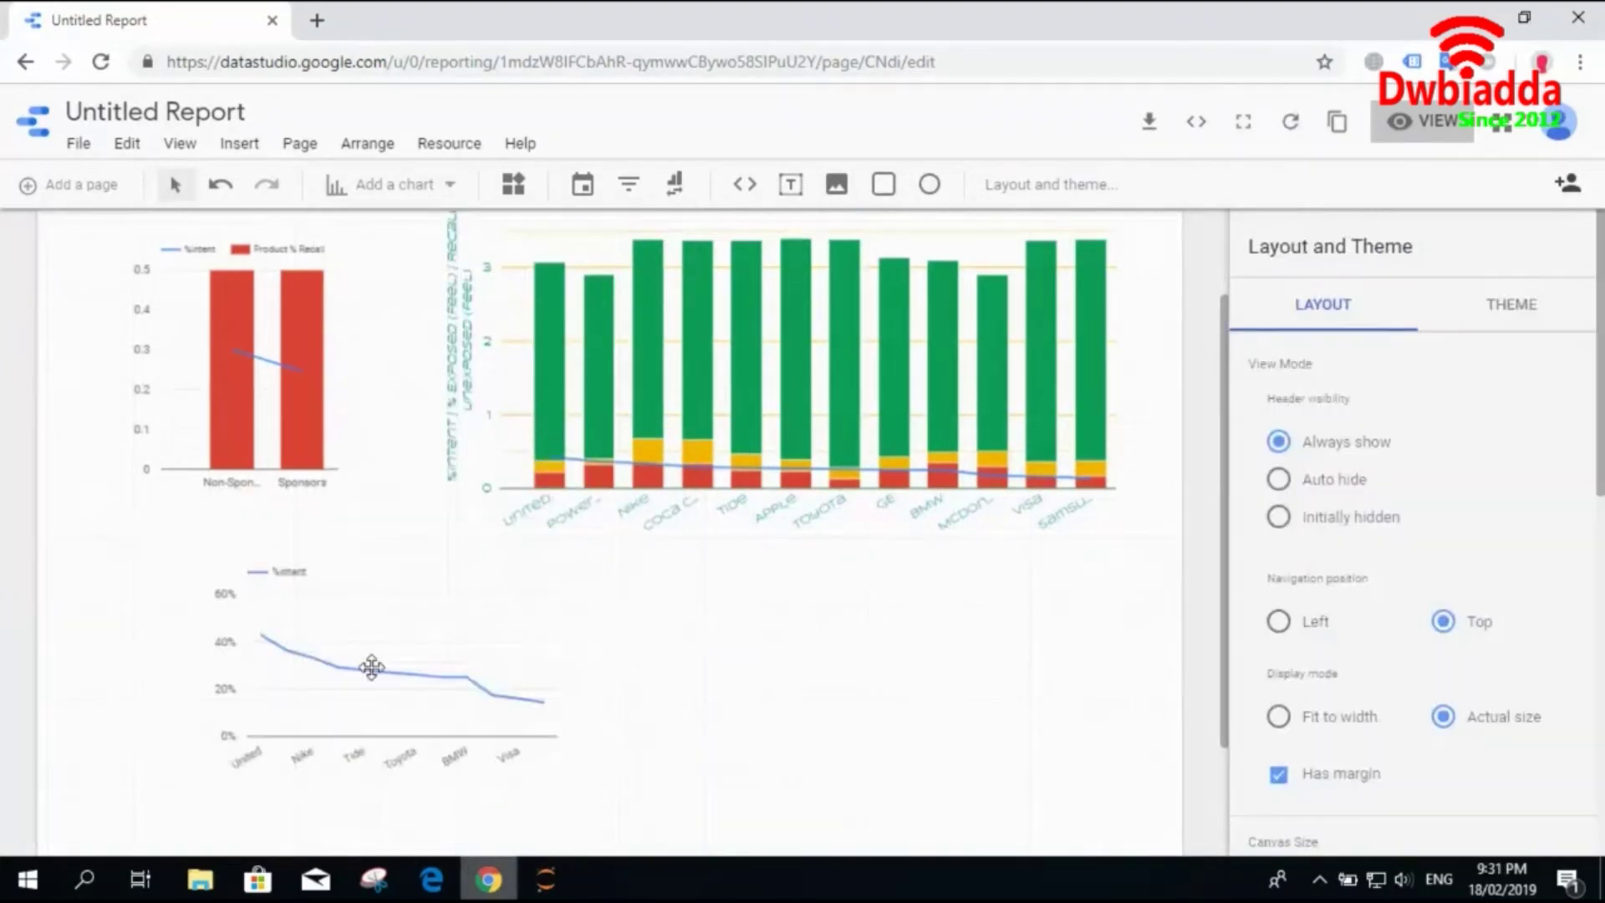
left_click(372, 667)
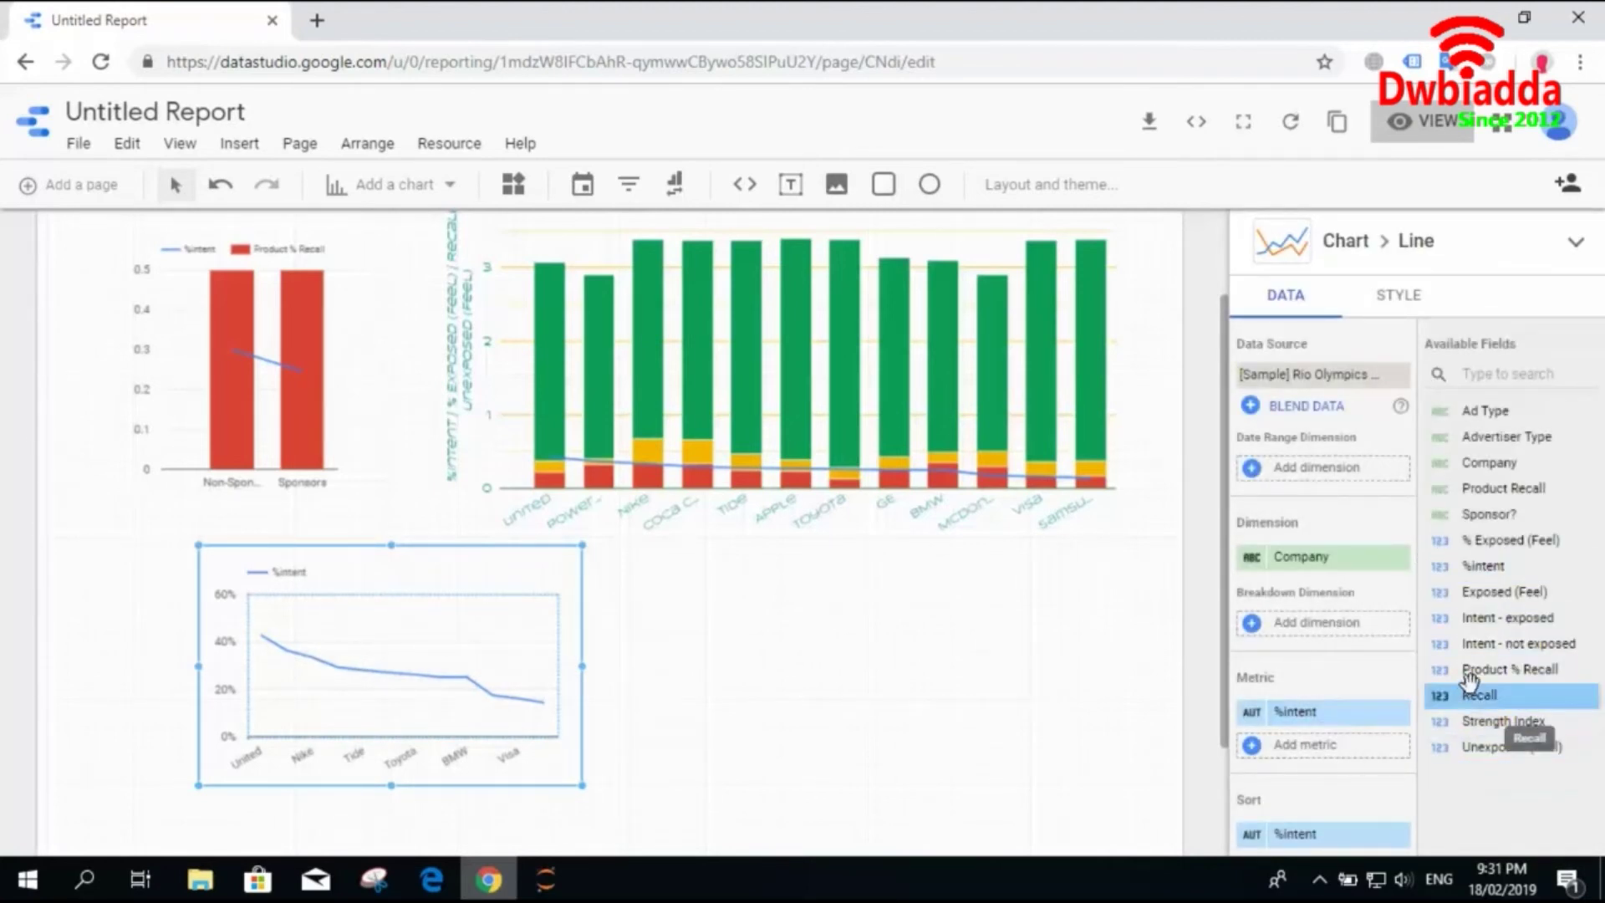
left_click_drag(1469, 695, 1296, 753)
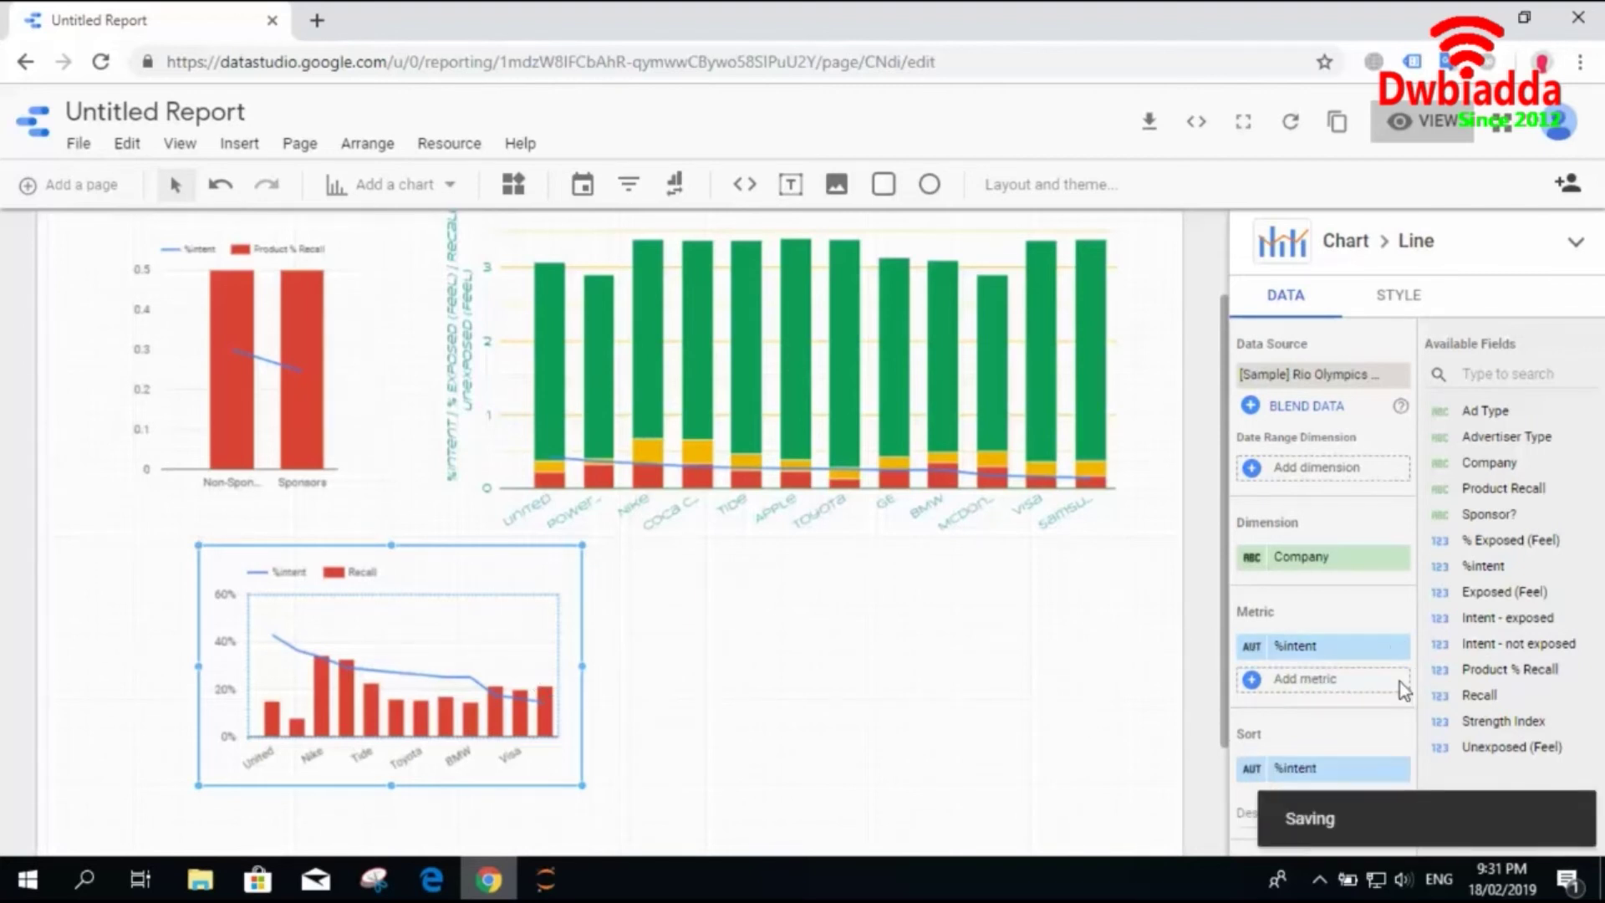
left_click(1398, 679)
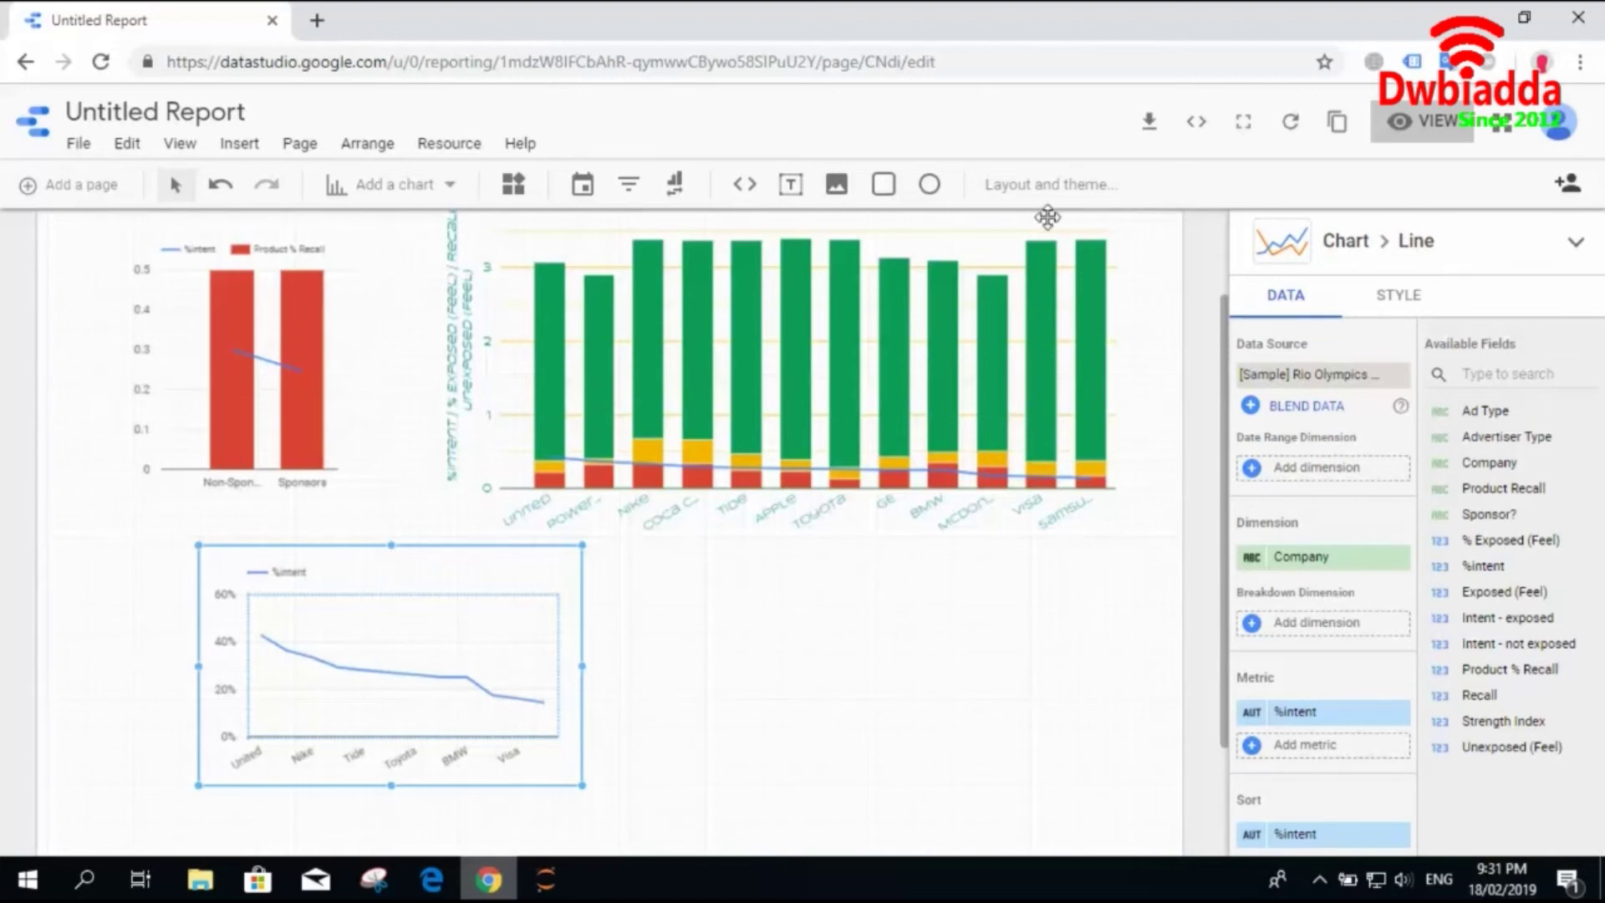
left_click(1394, 122)
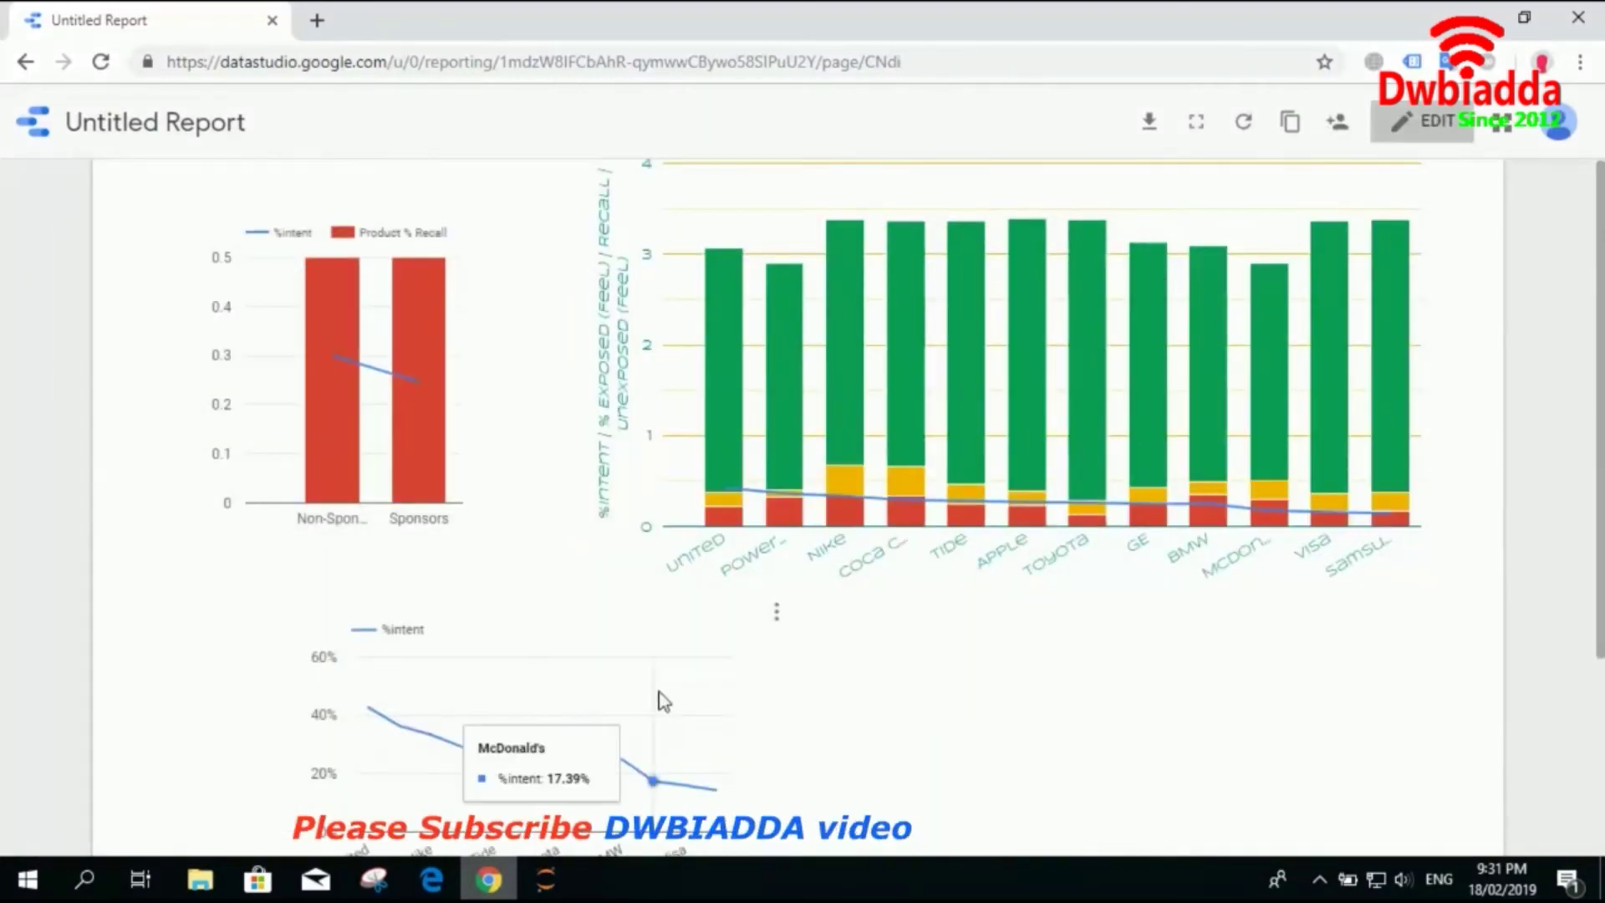
scroll(1530, 452, "down", 3)
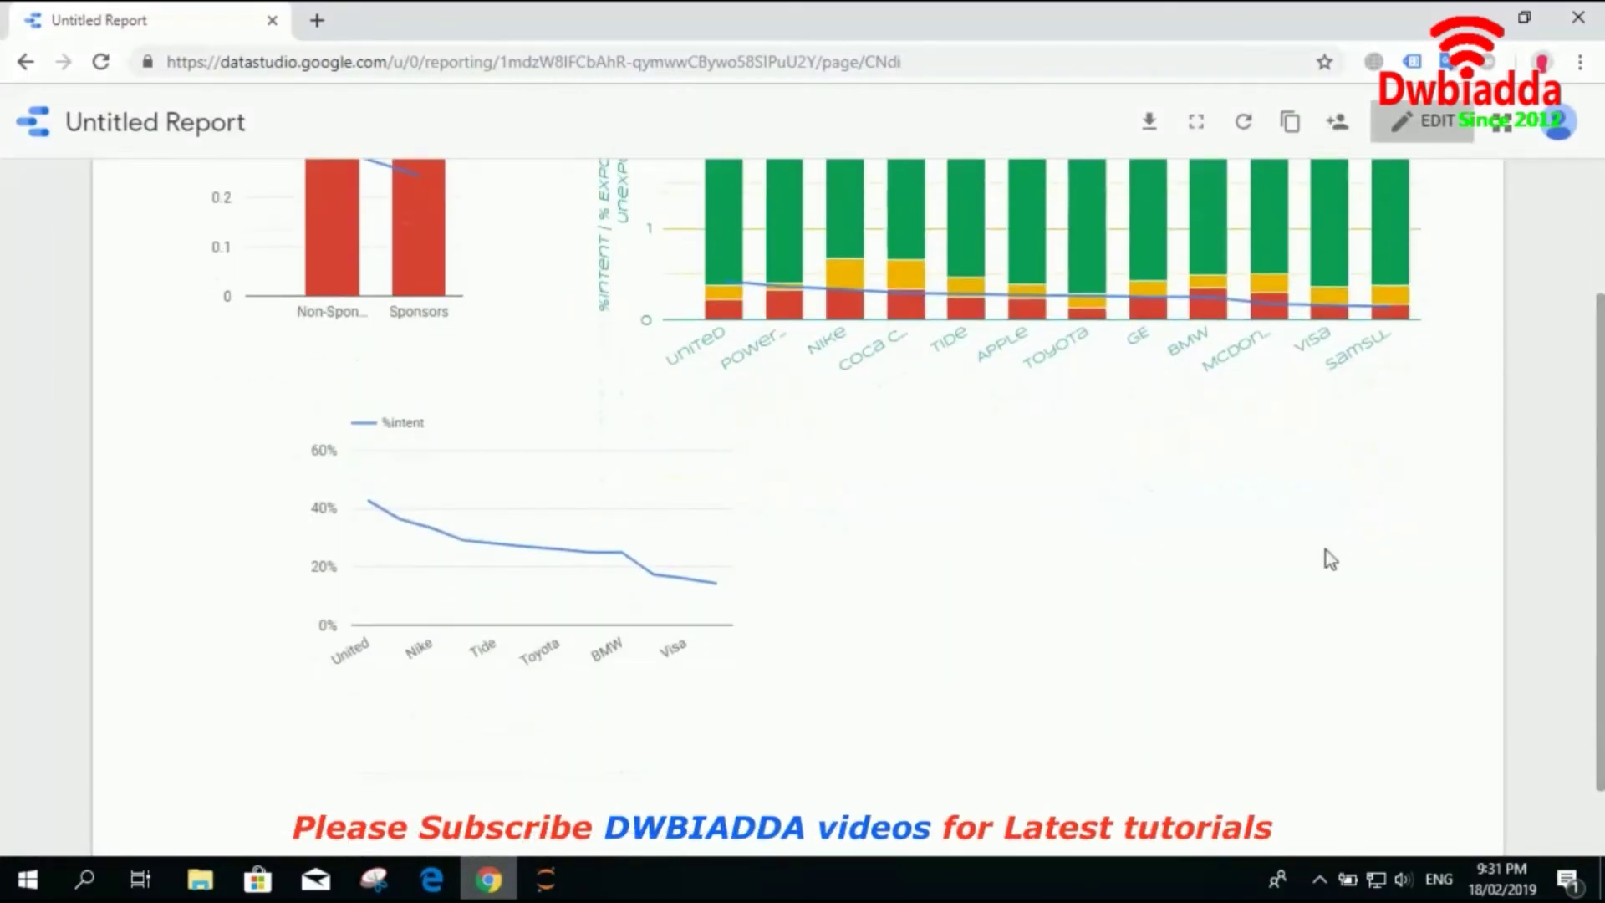
mouse_move(558, 607)
mouse_move(589, 555)
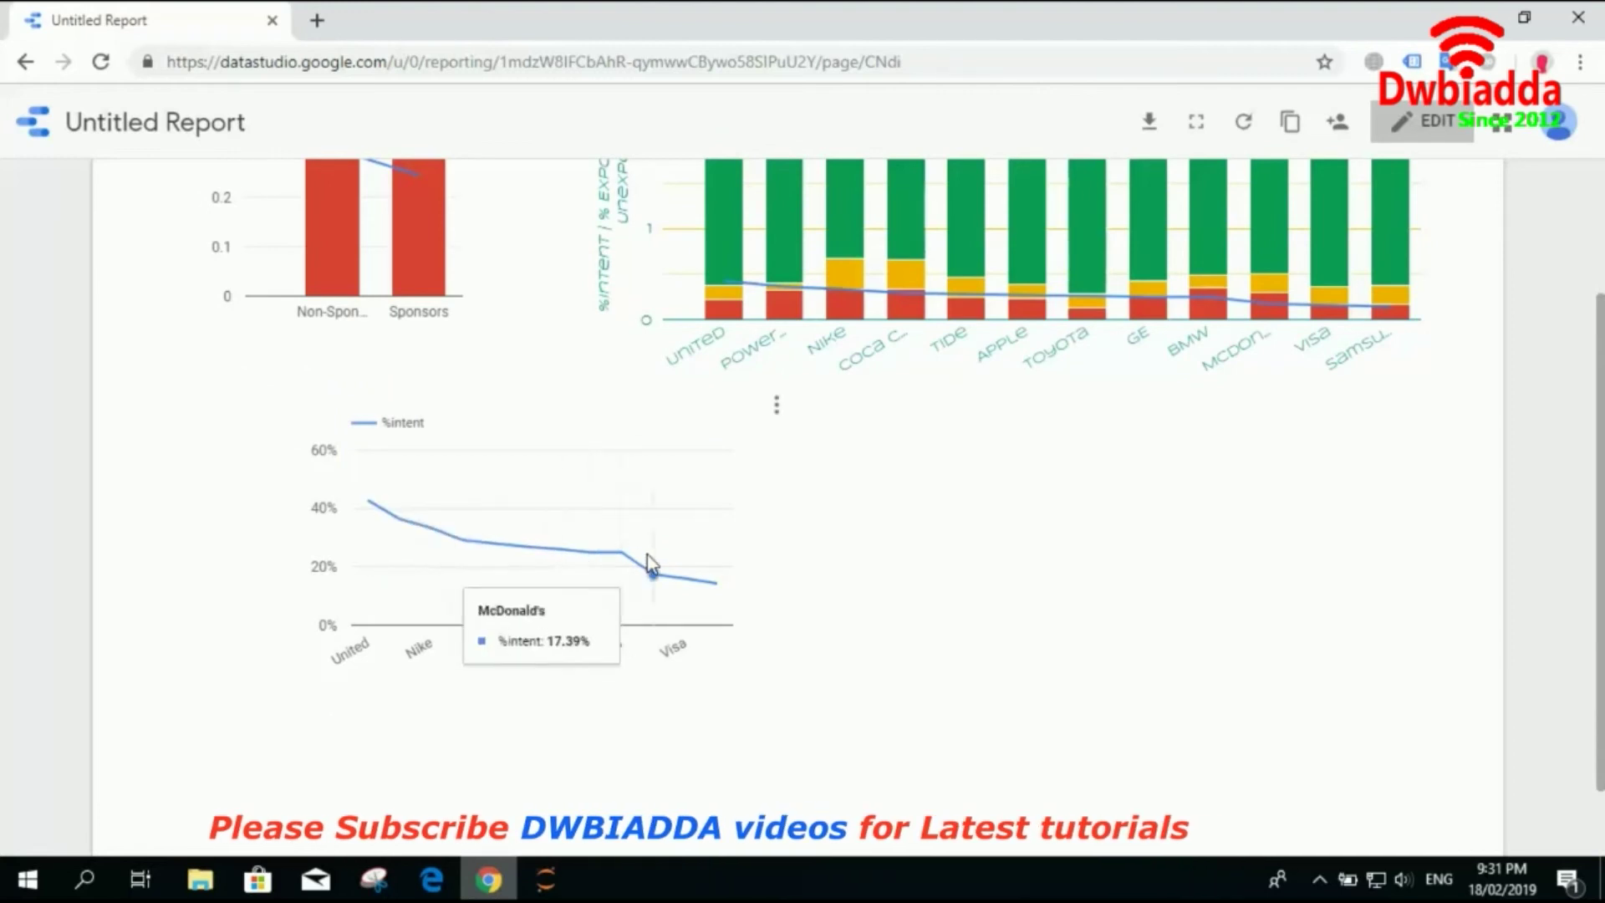
mouse_move(407, 589)
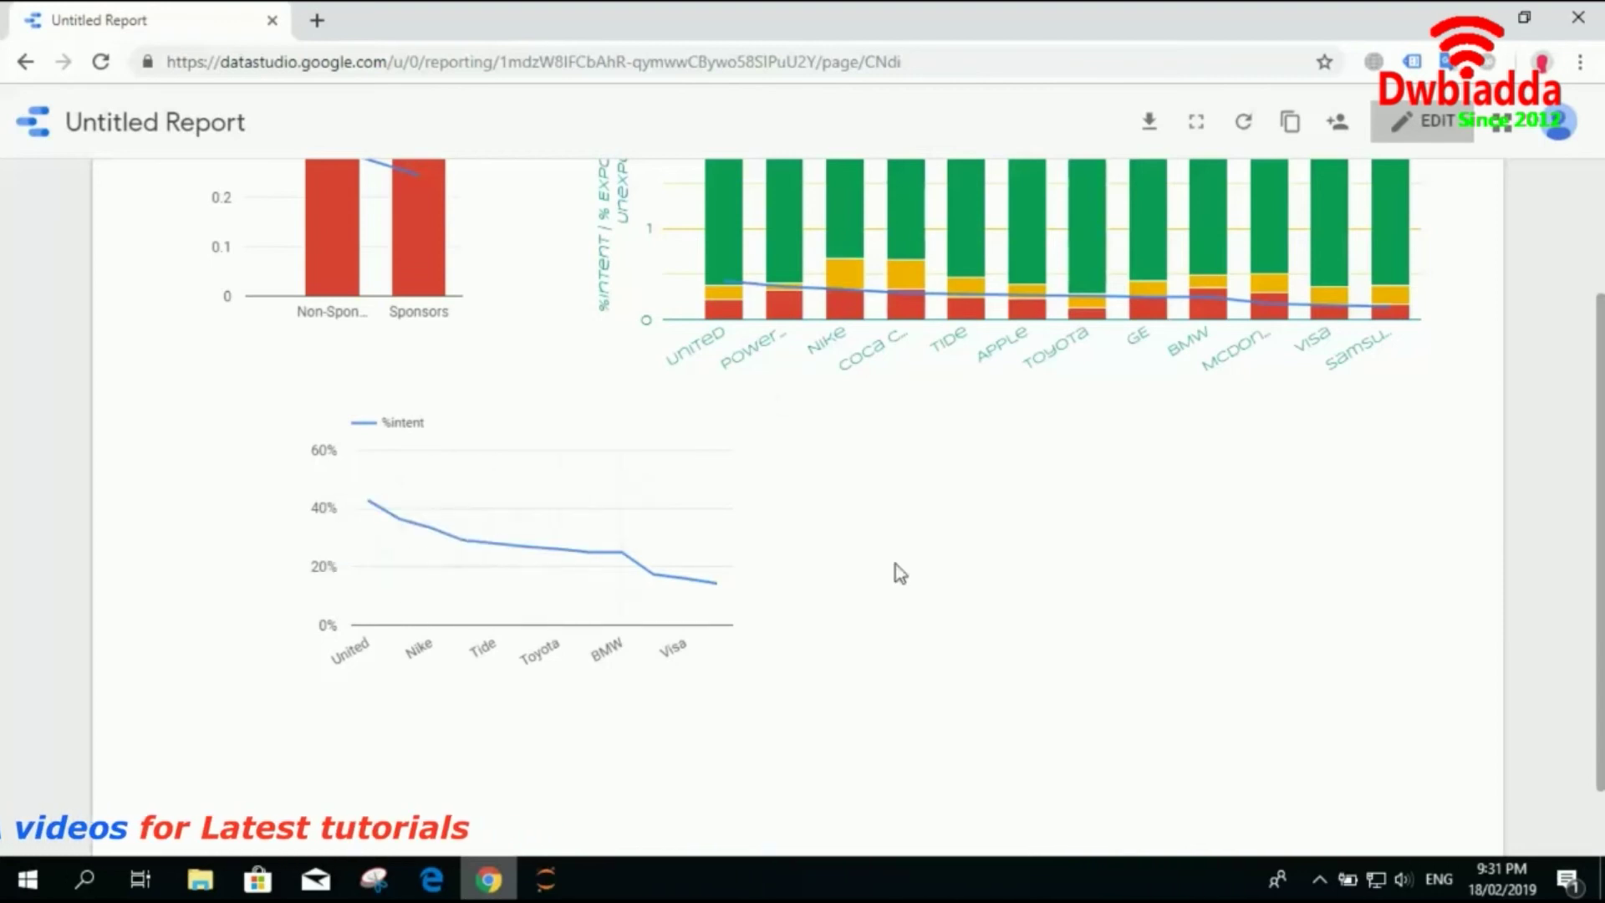
scroll(896, 569, "up", 1)
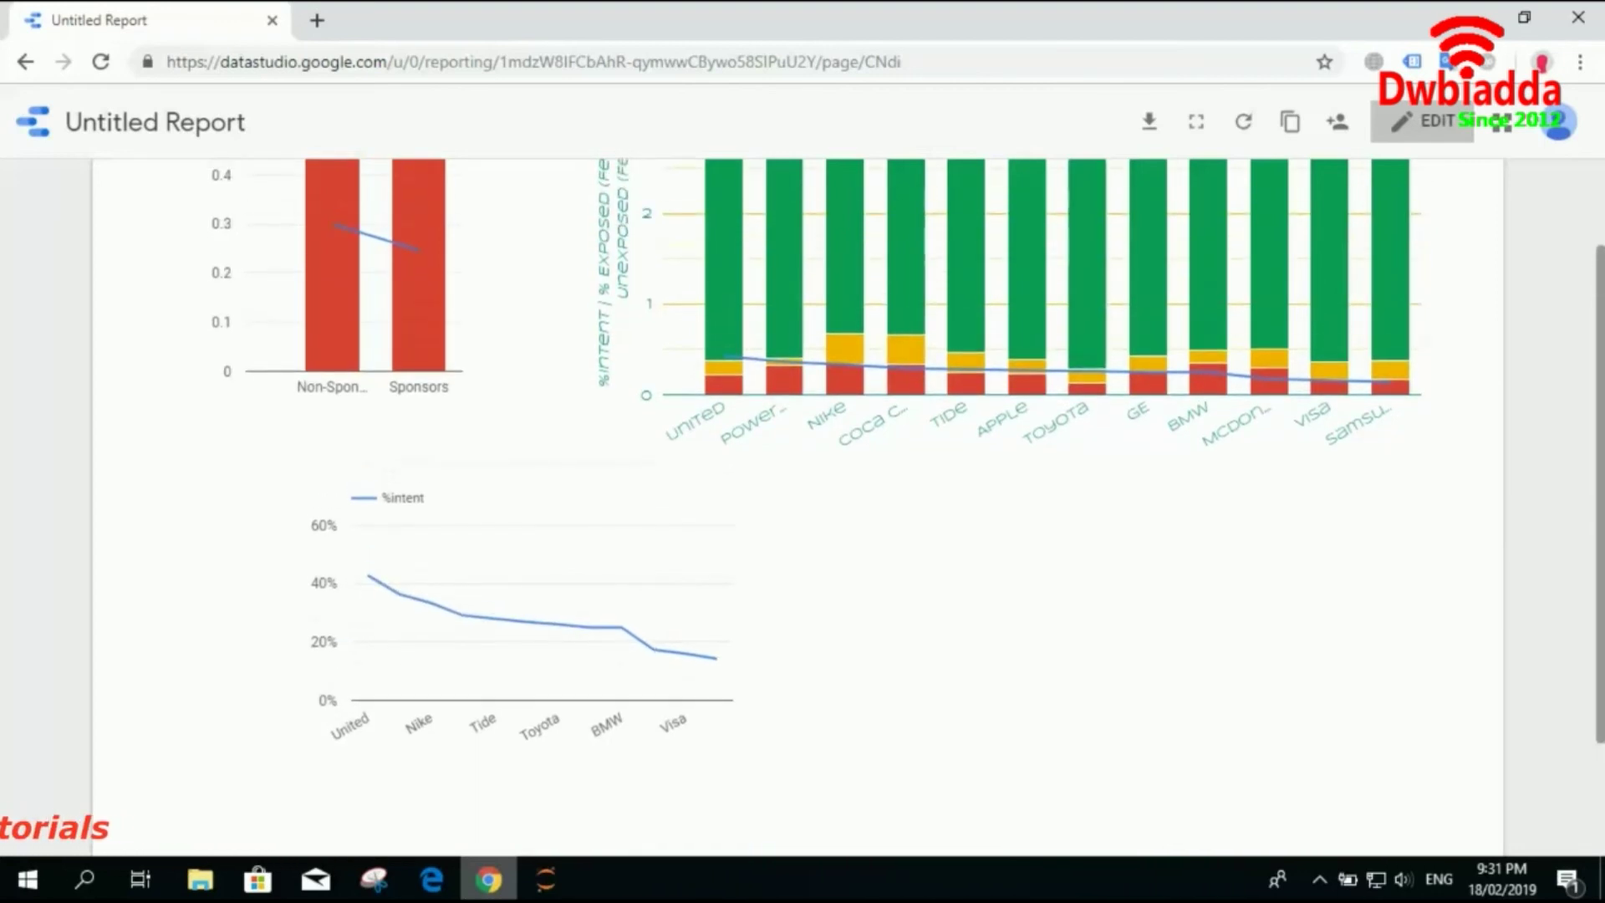
left_click(1432, 133)
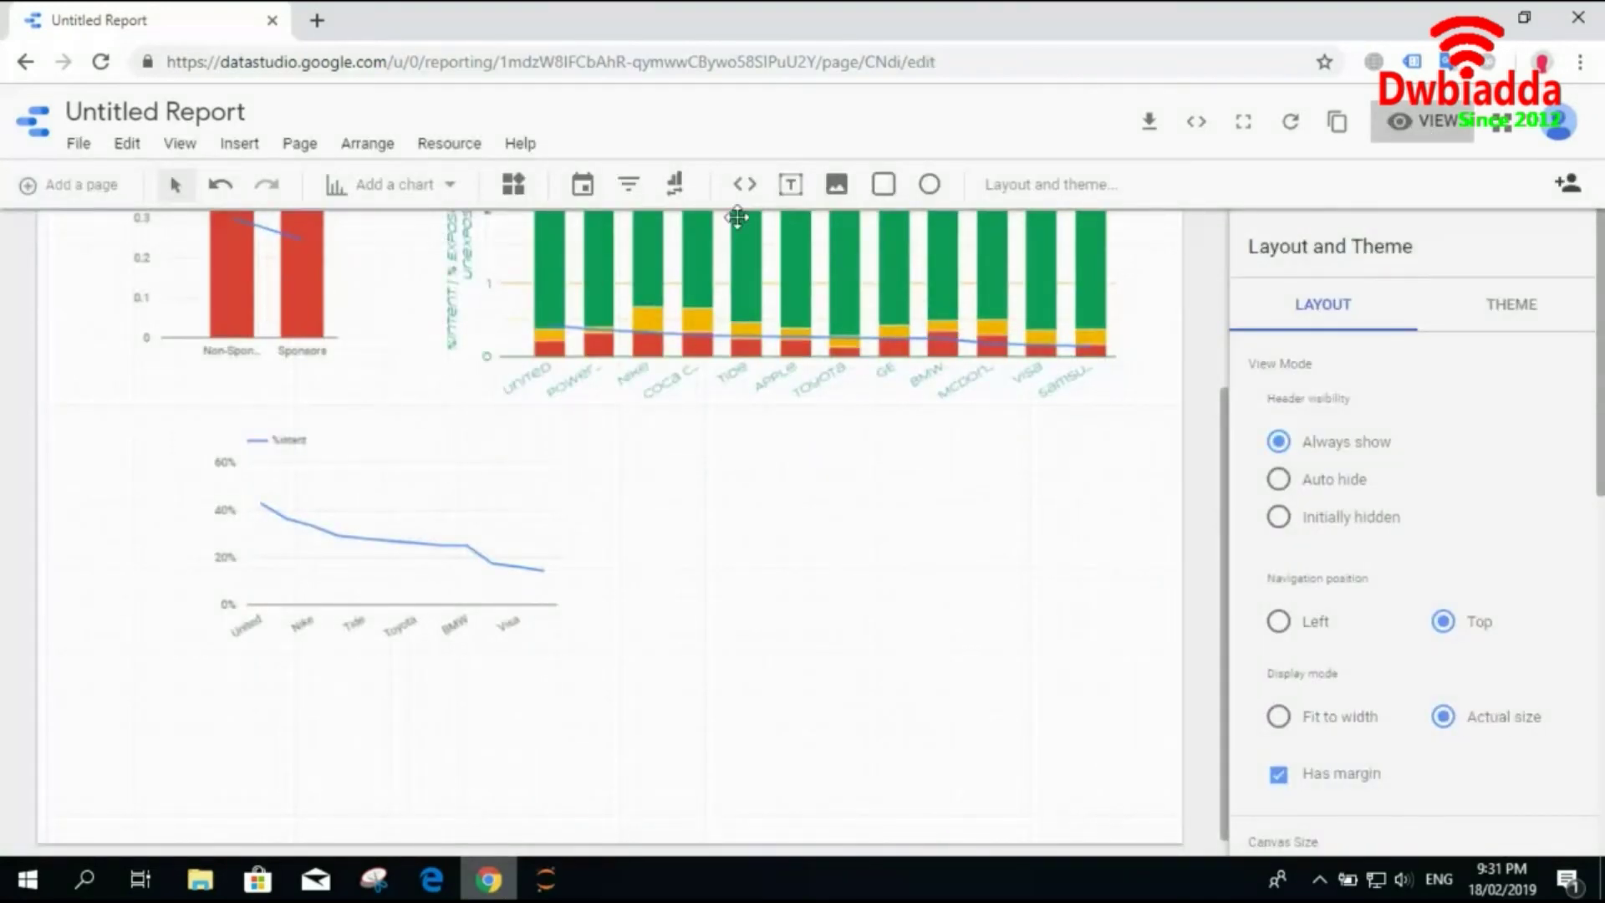
Insert a smoothed line chart below the bar chart and use Ad Type as its dimension.
left_click(409, 188)
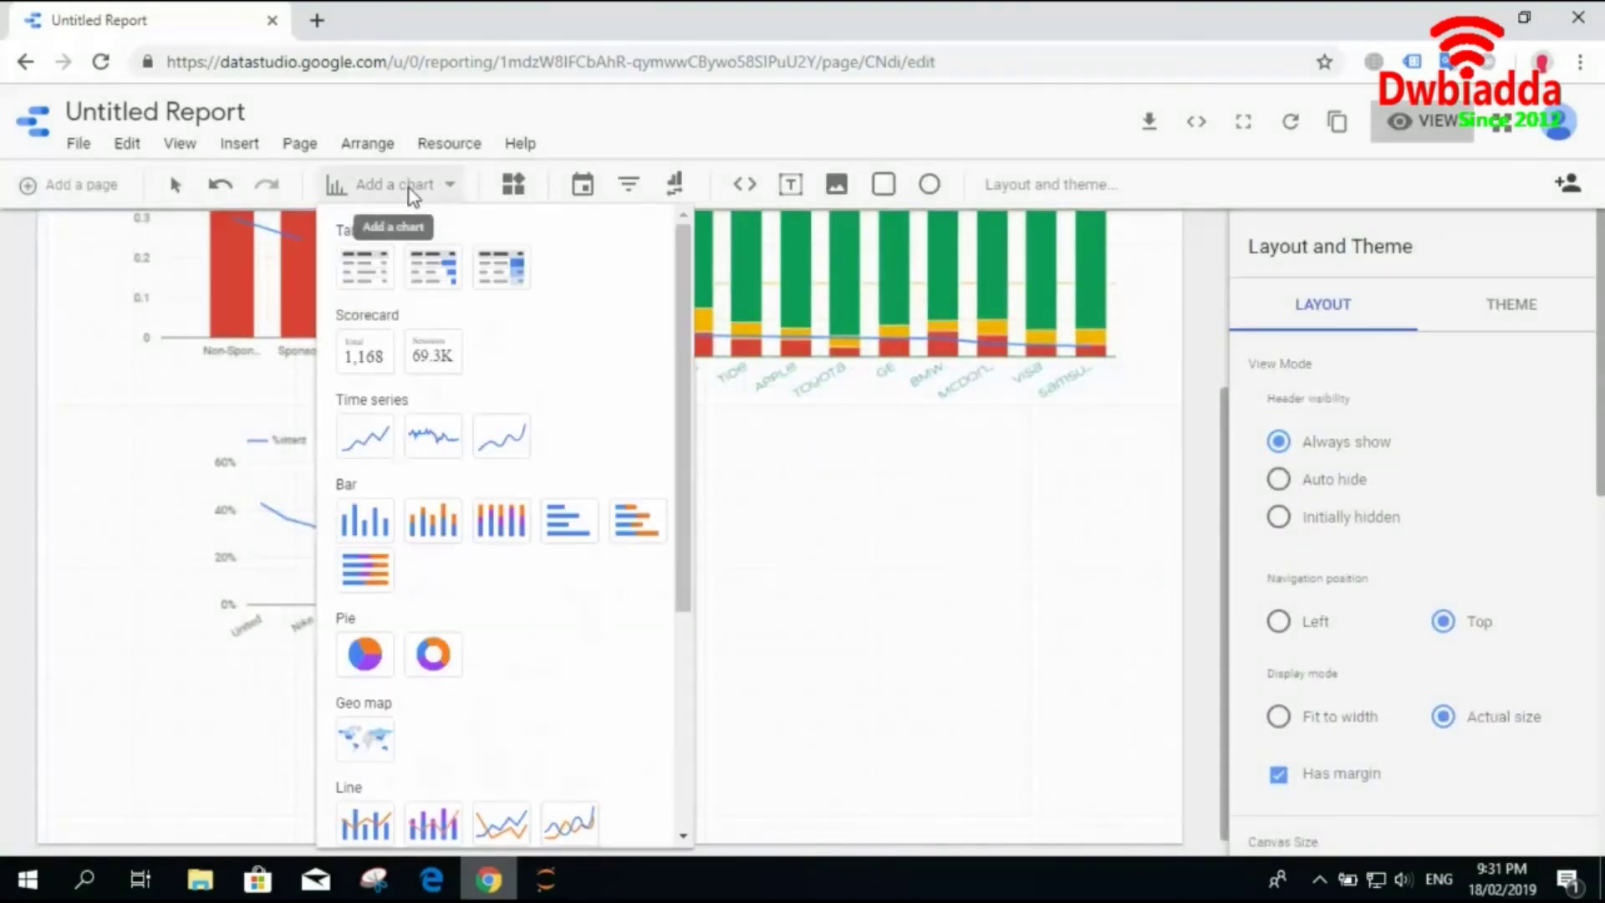
left_click(580, 840)
left_click_drag(667, 276, 795, 583)
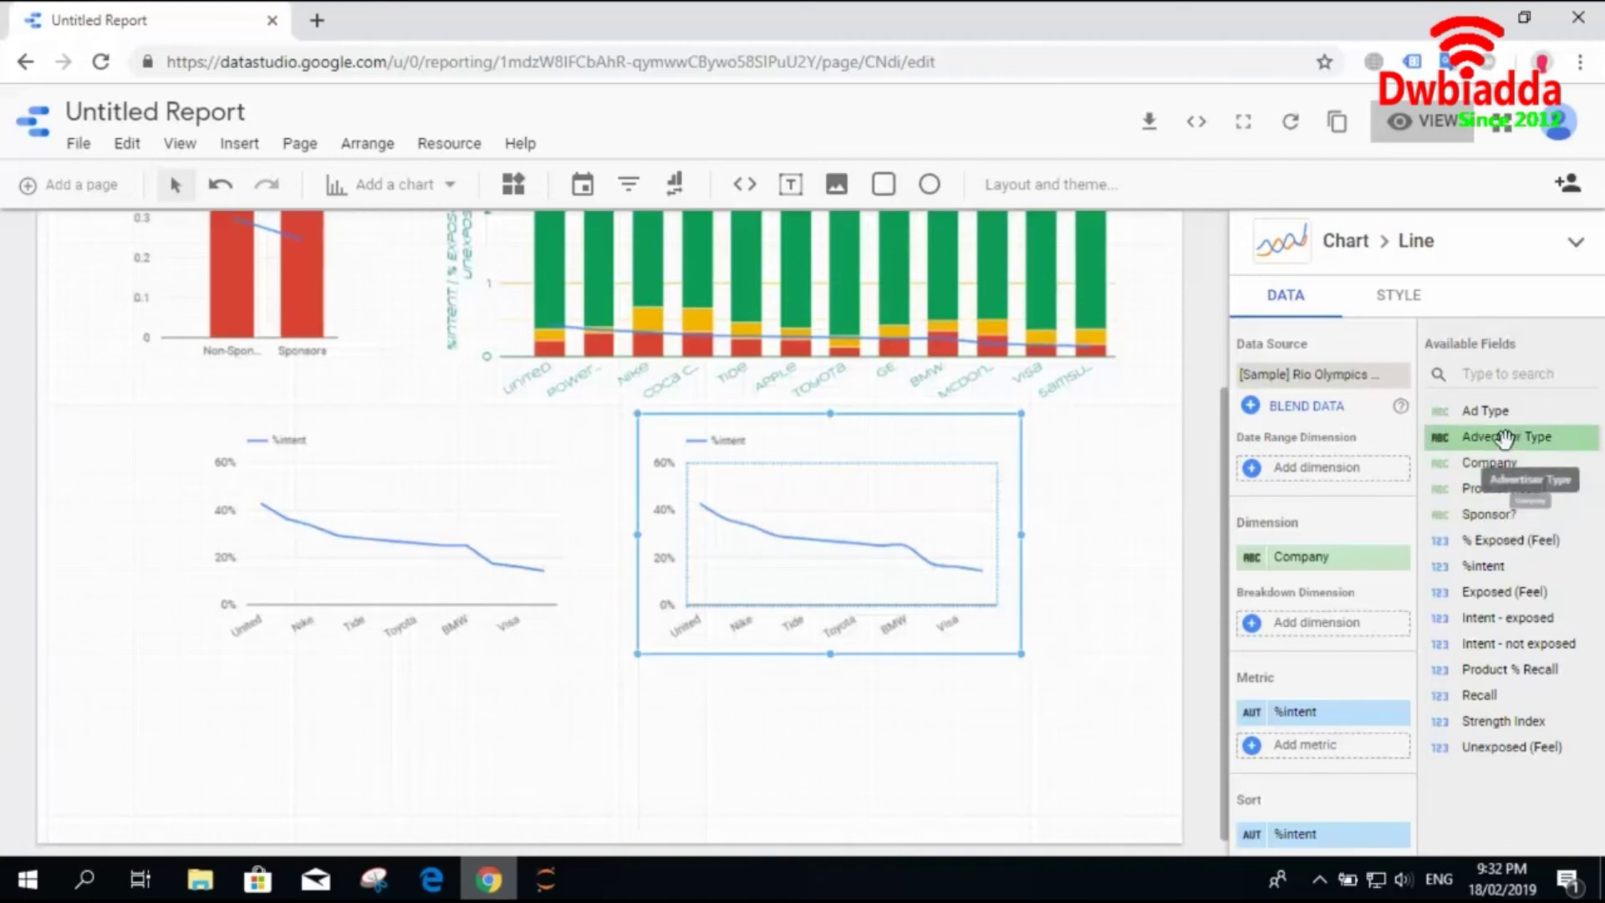
left_click_drag(1484, 410, 1321, 559)
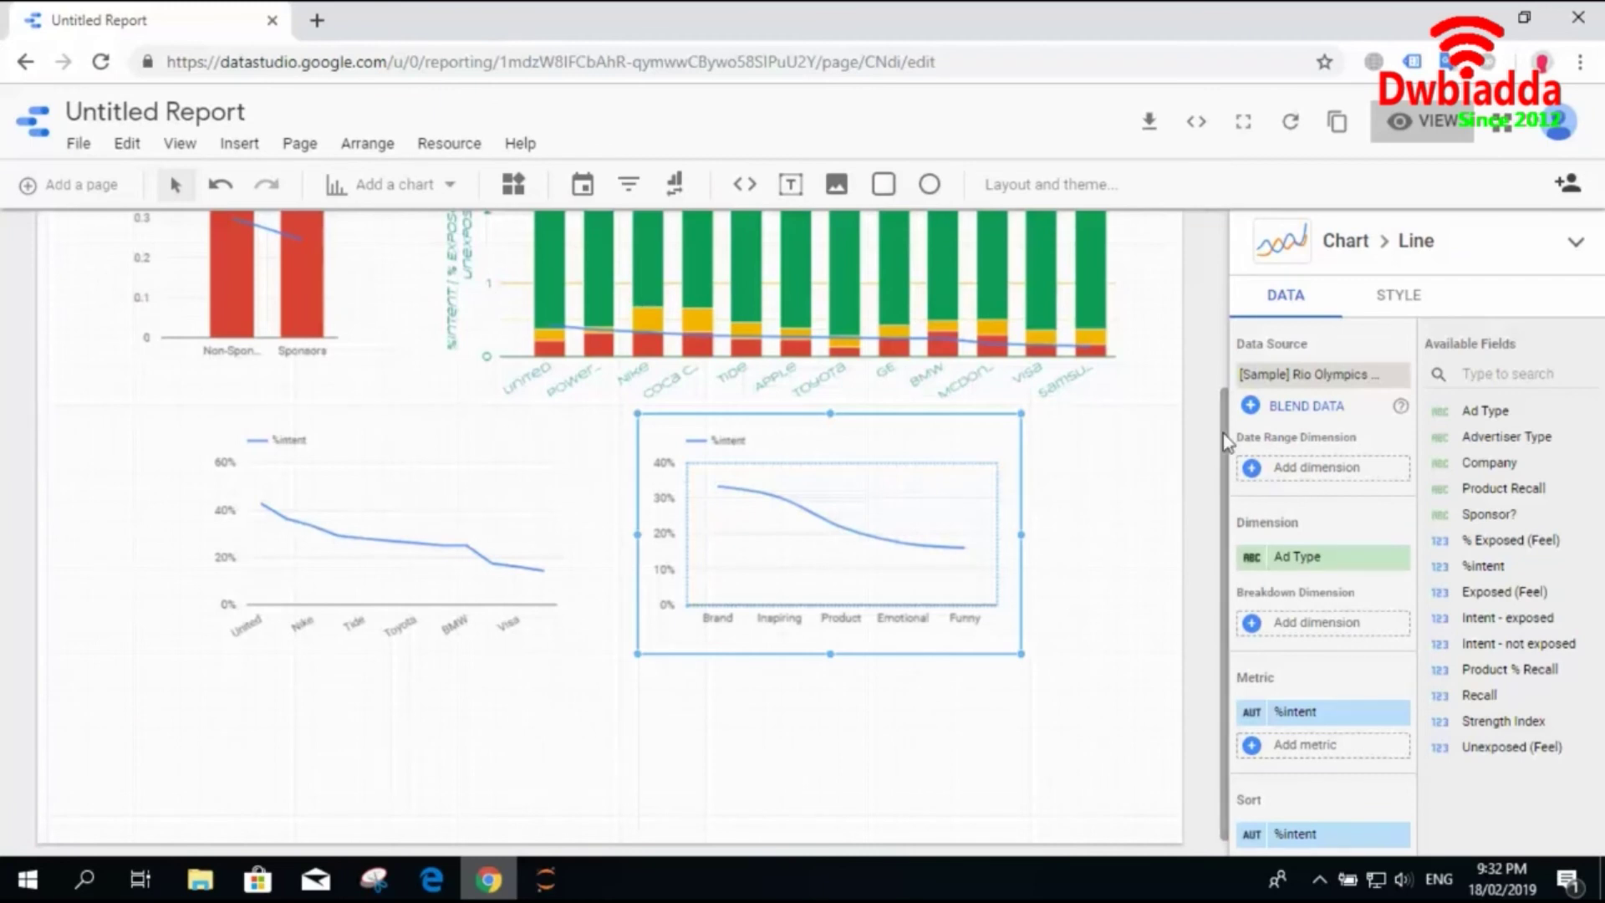
left_click_drag(1225, 405, 1229, 205)
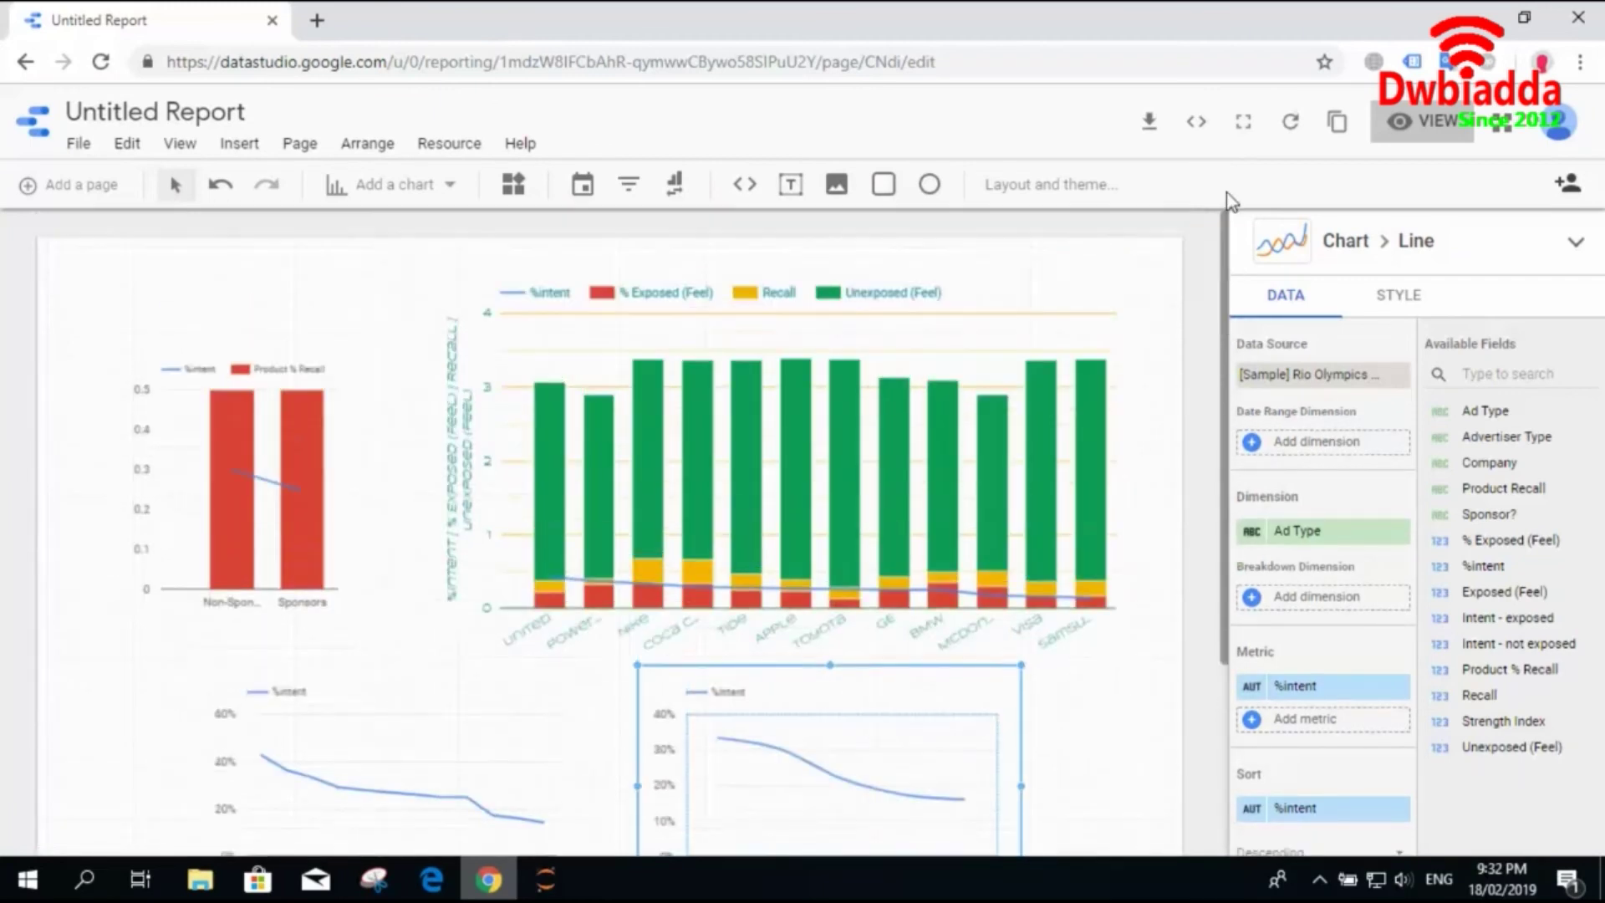
Insert a Company filter control and place it at the page's top-left.
left_click(629, 185)
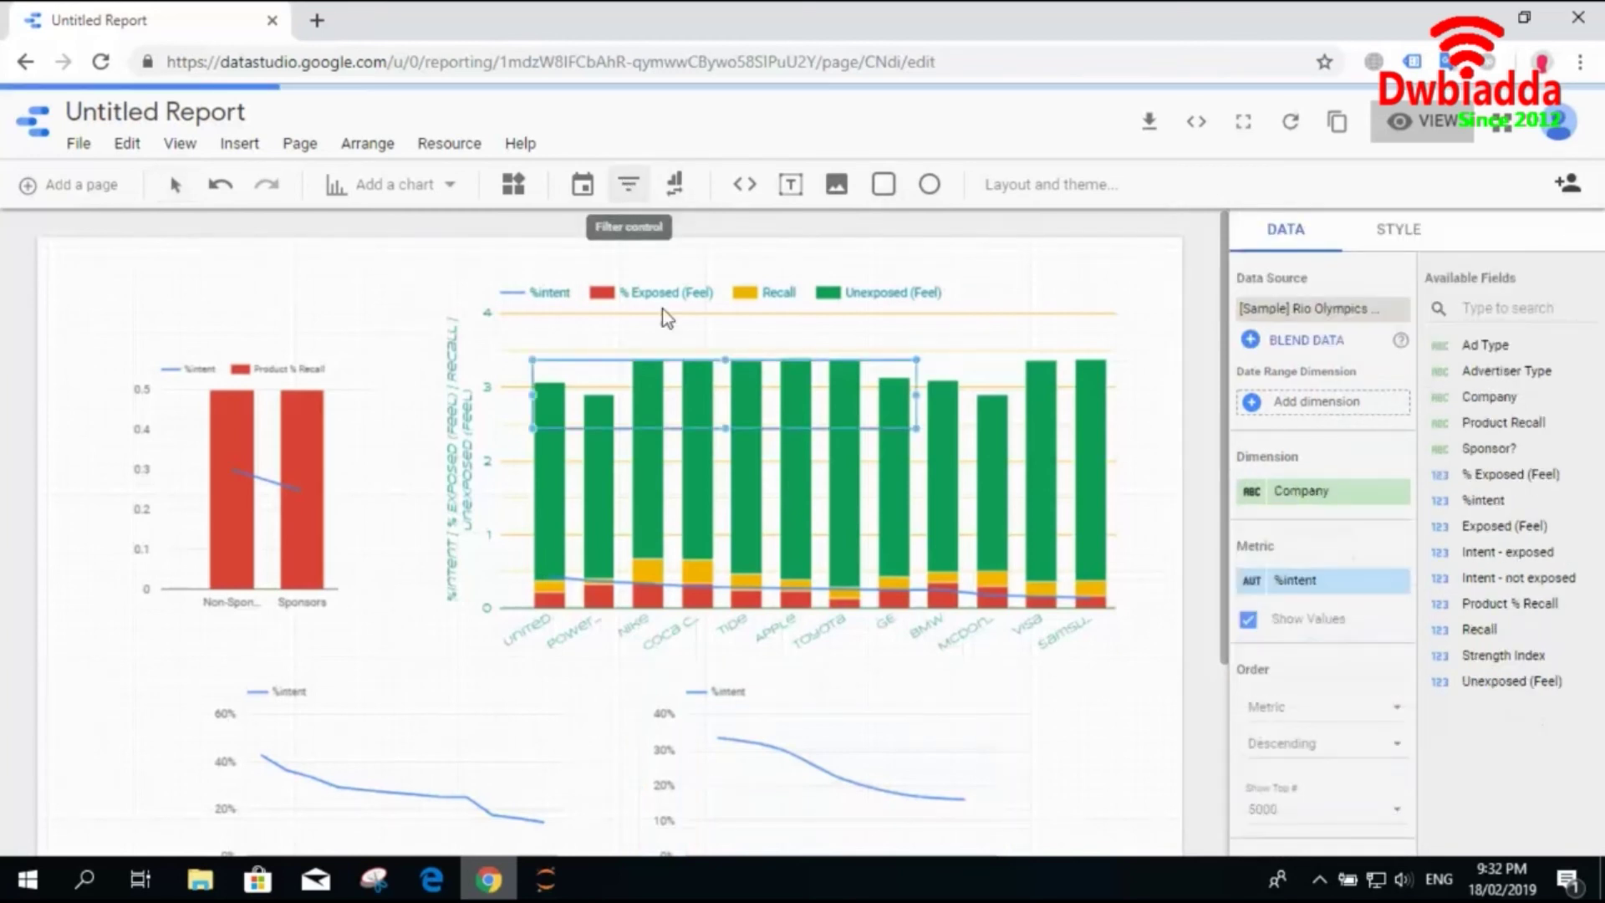
left_click(678, 381)
left_click_drag(678, 381, 208, 270)
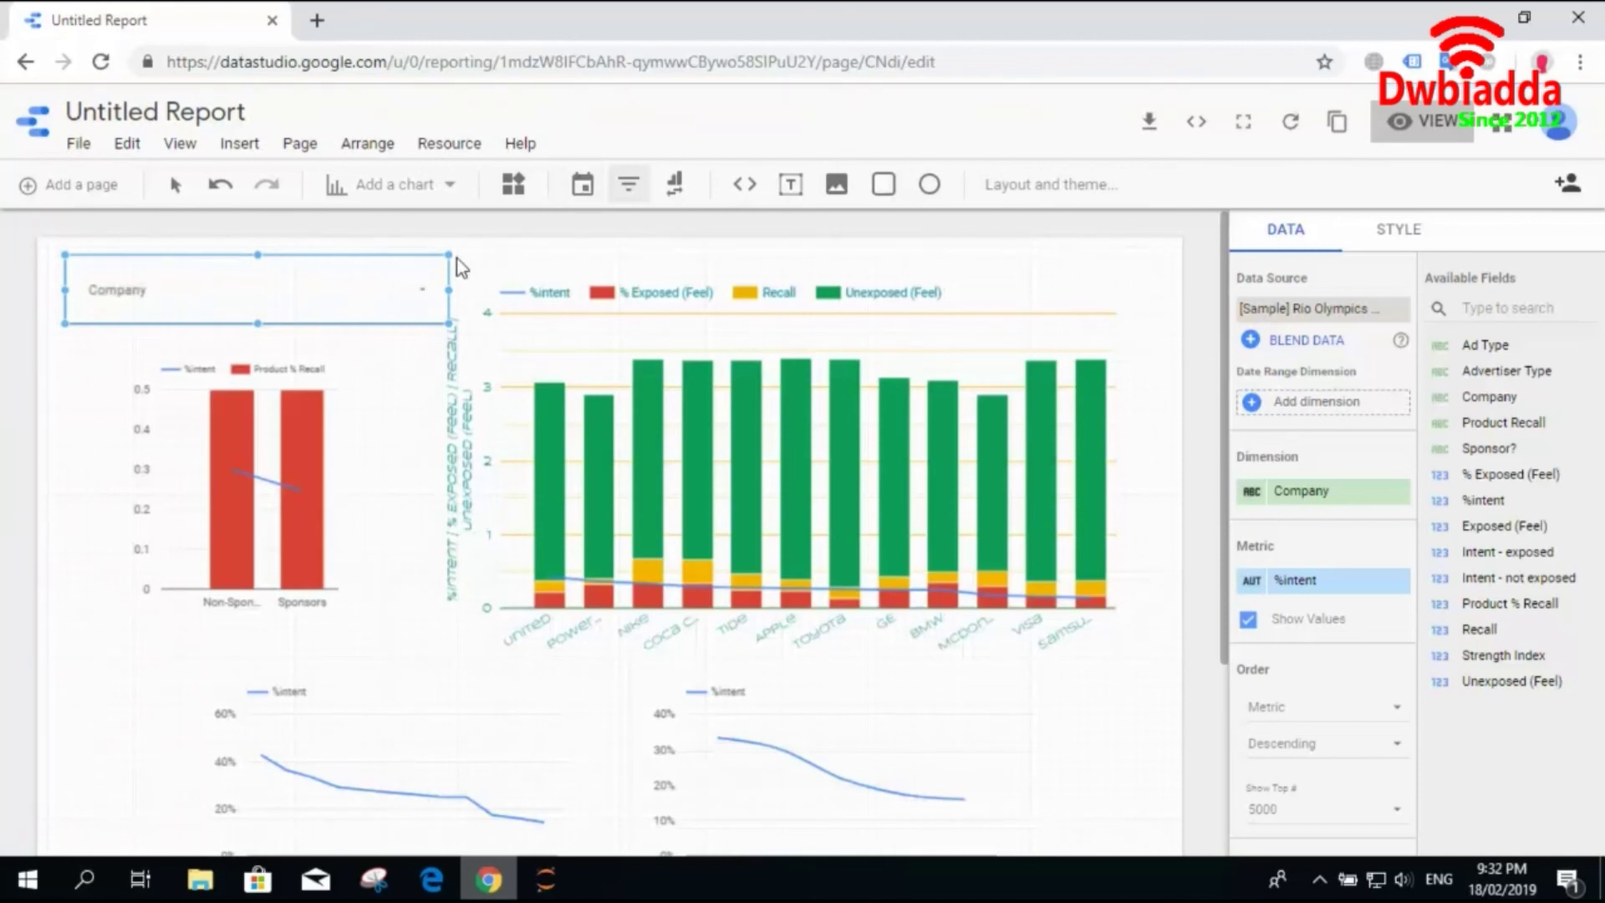
Preview the report filtered to Coca Cola and Apple, then resume editing and nudge the second line chart.
left_click(1421, 121)
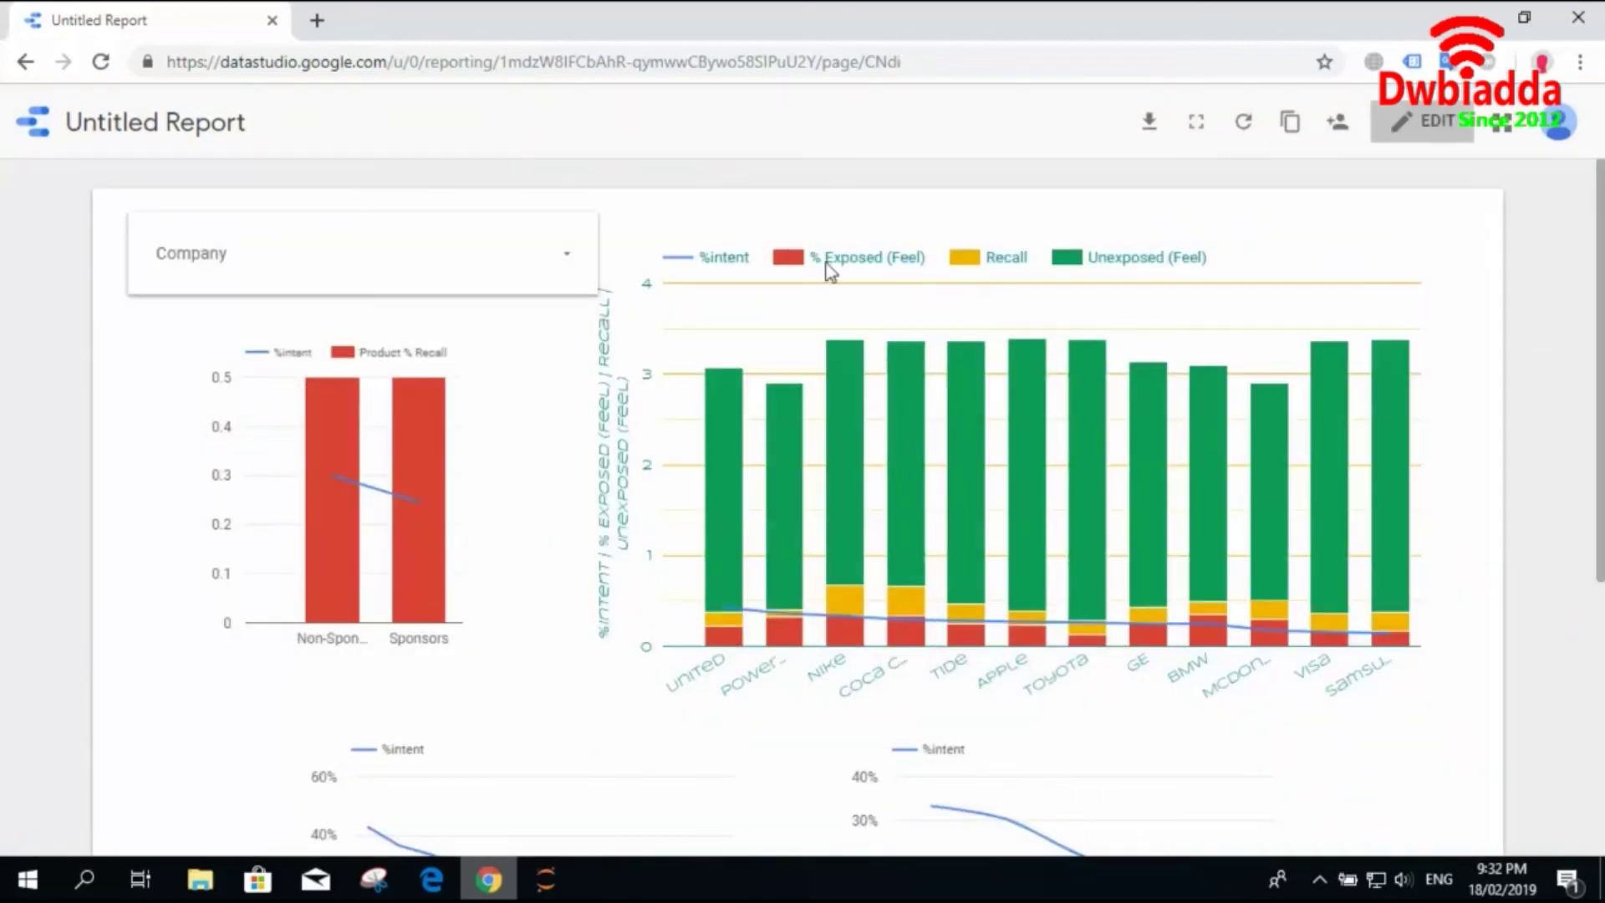
left_click(558, 270)
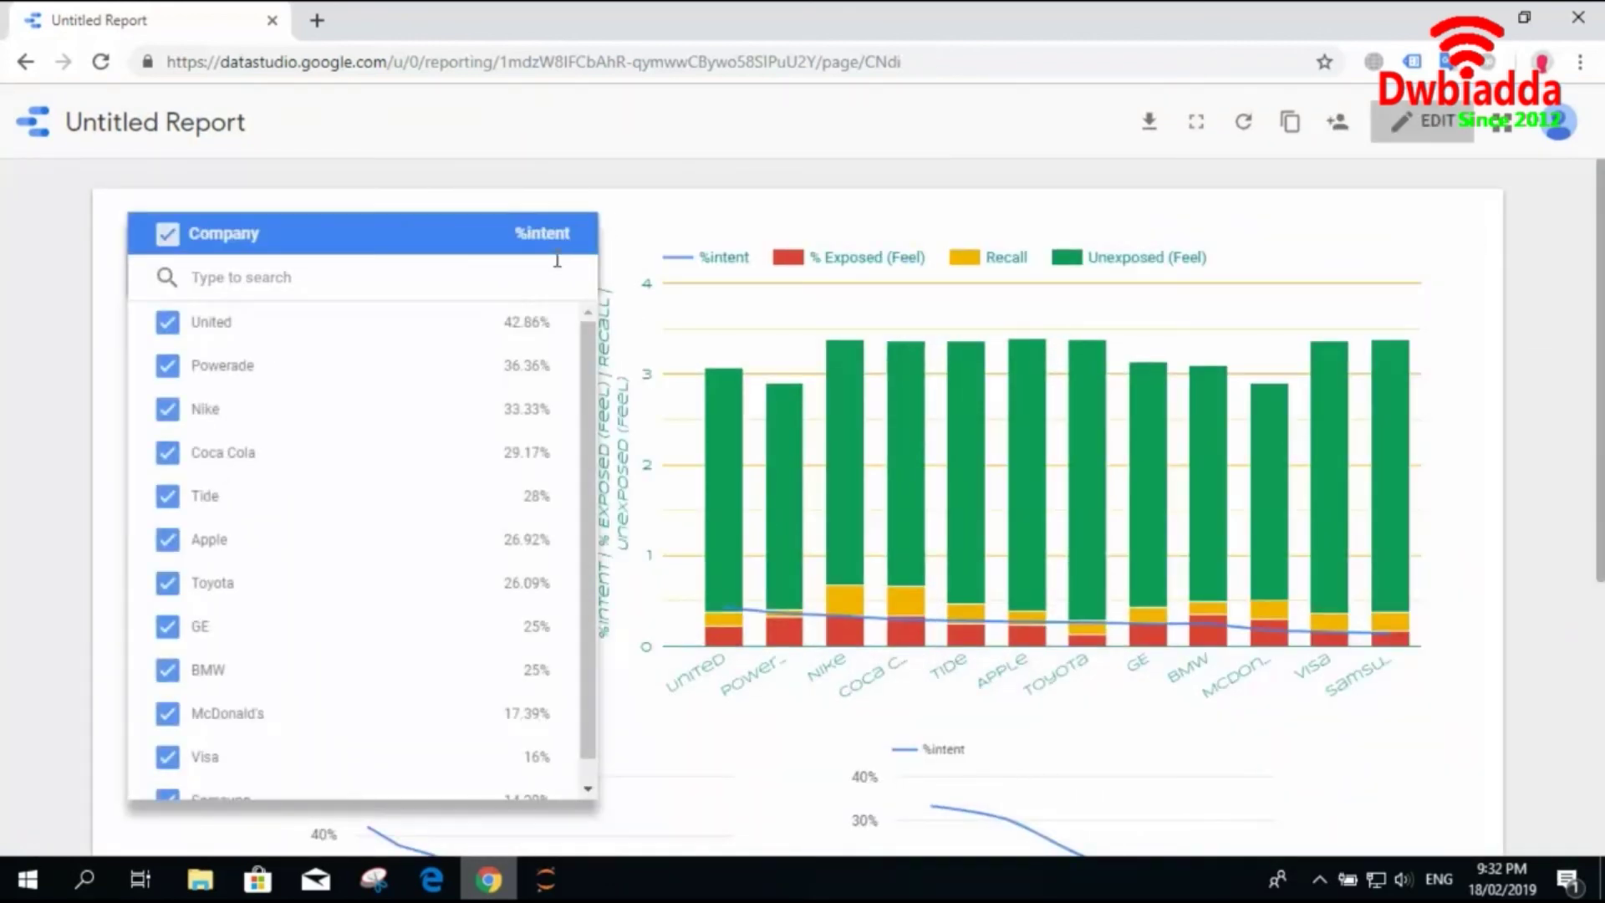
left_click(168, 455)
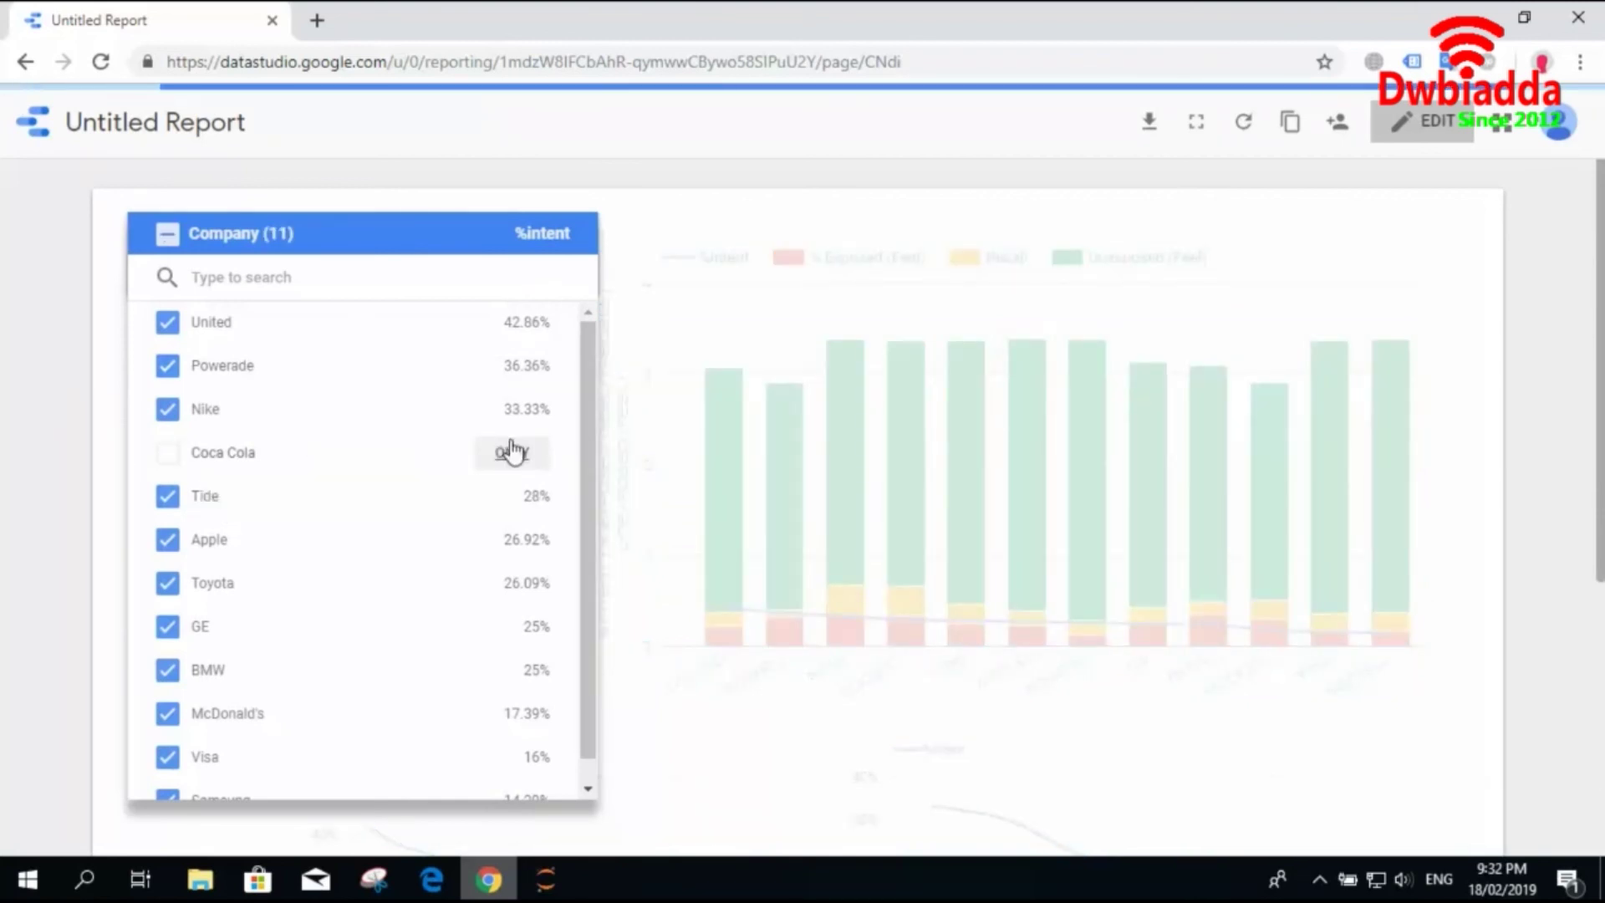
left_click(512, 451)
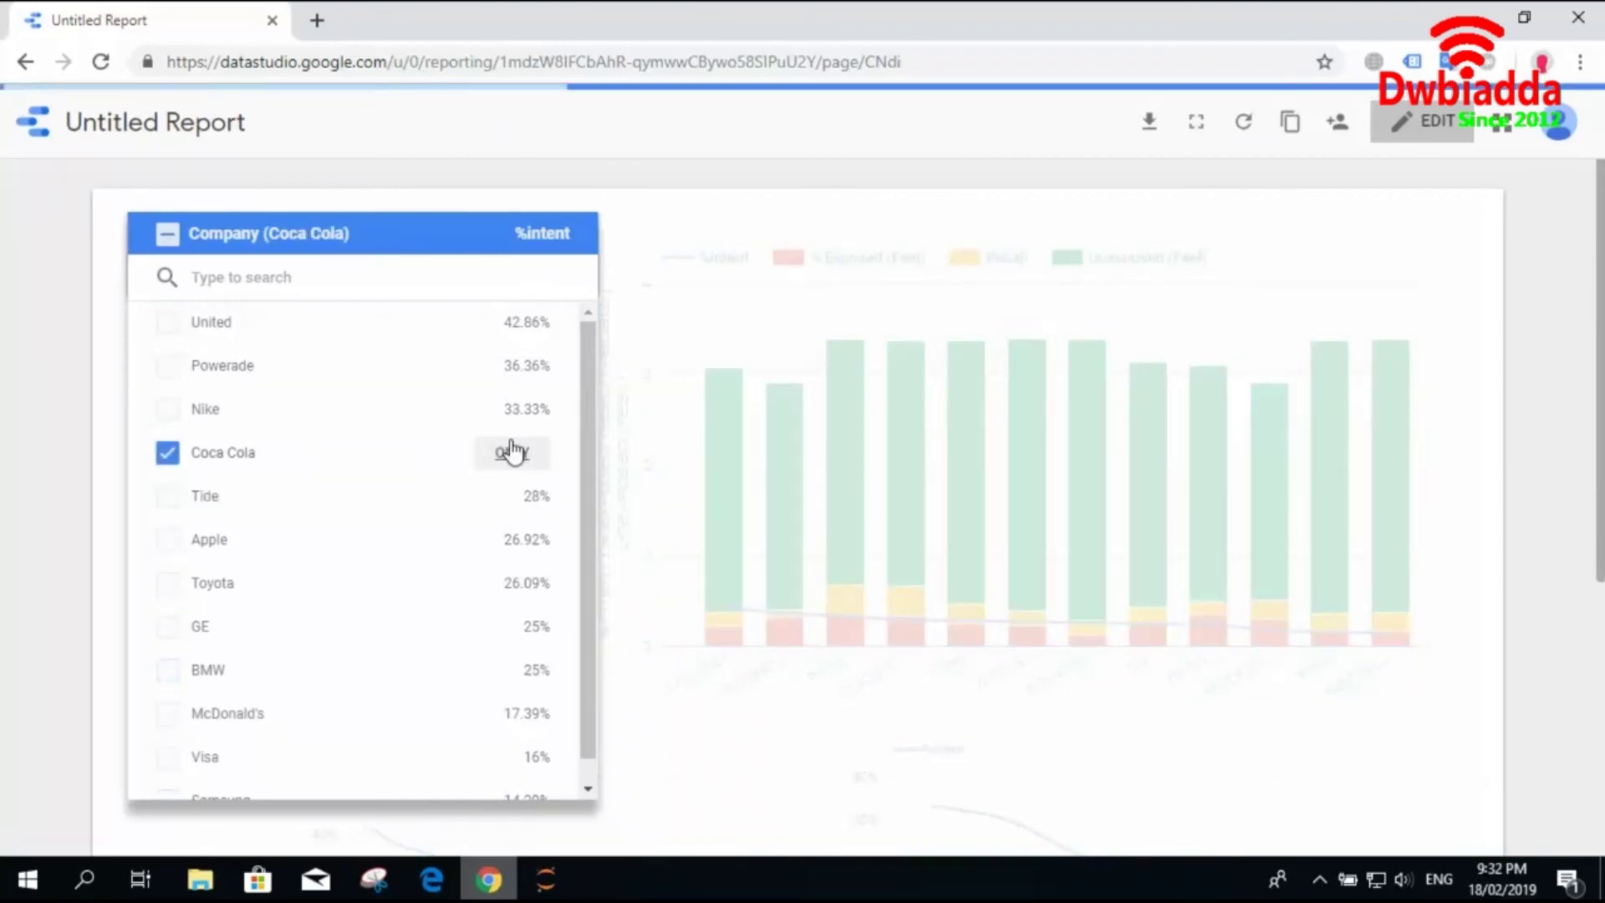
left_click(159, 545)
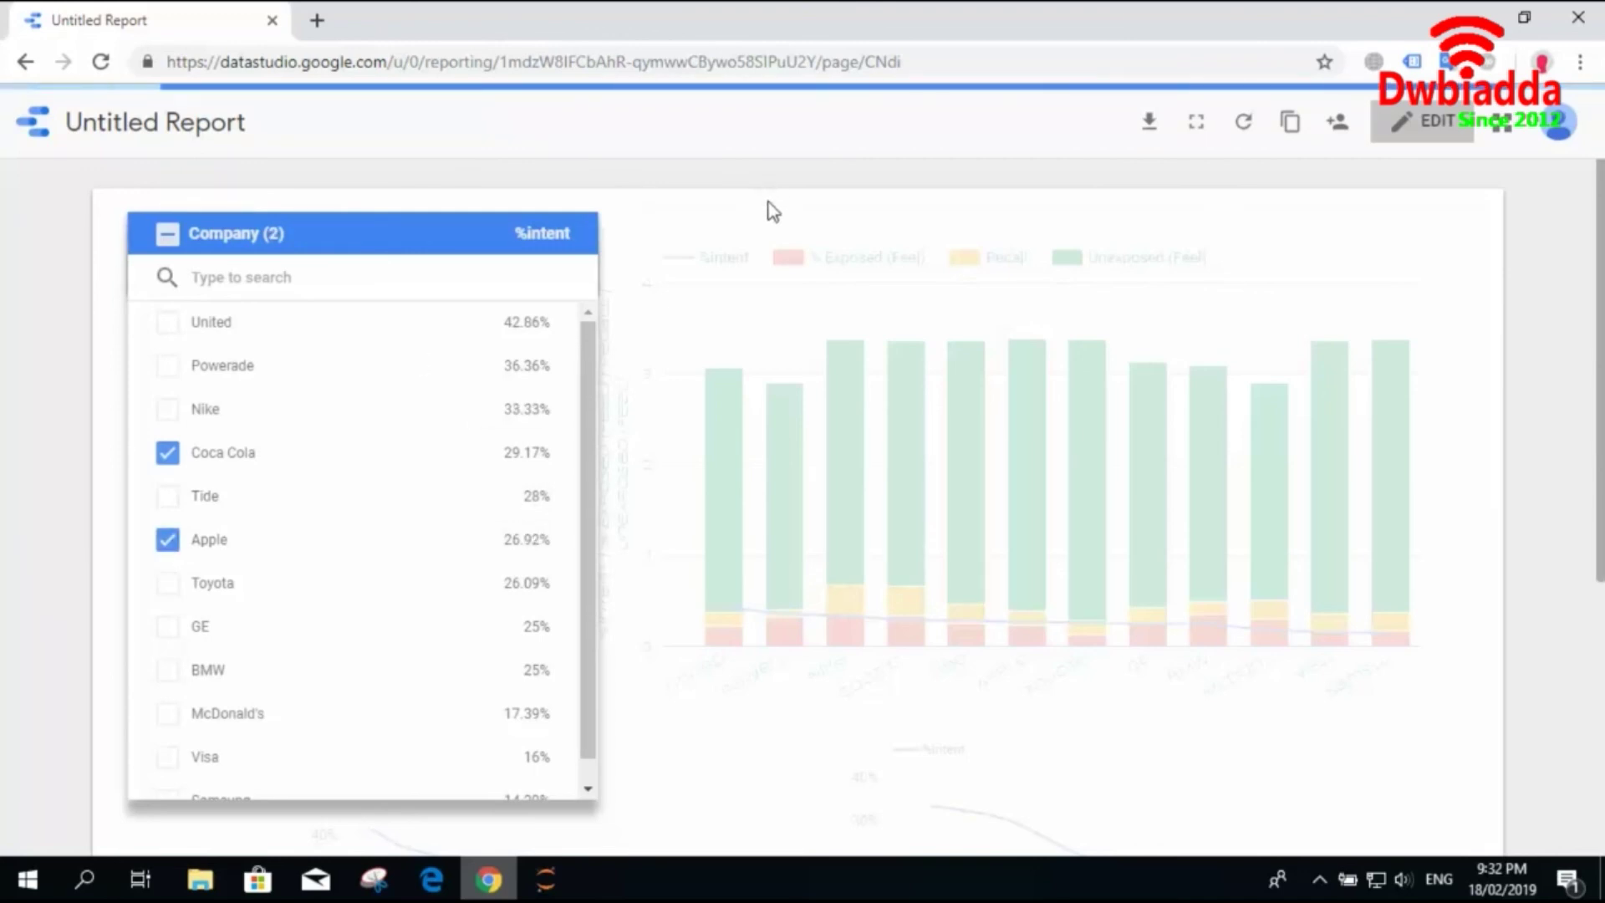
left_click(772, 210)
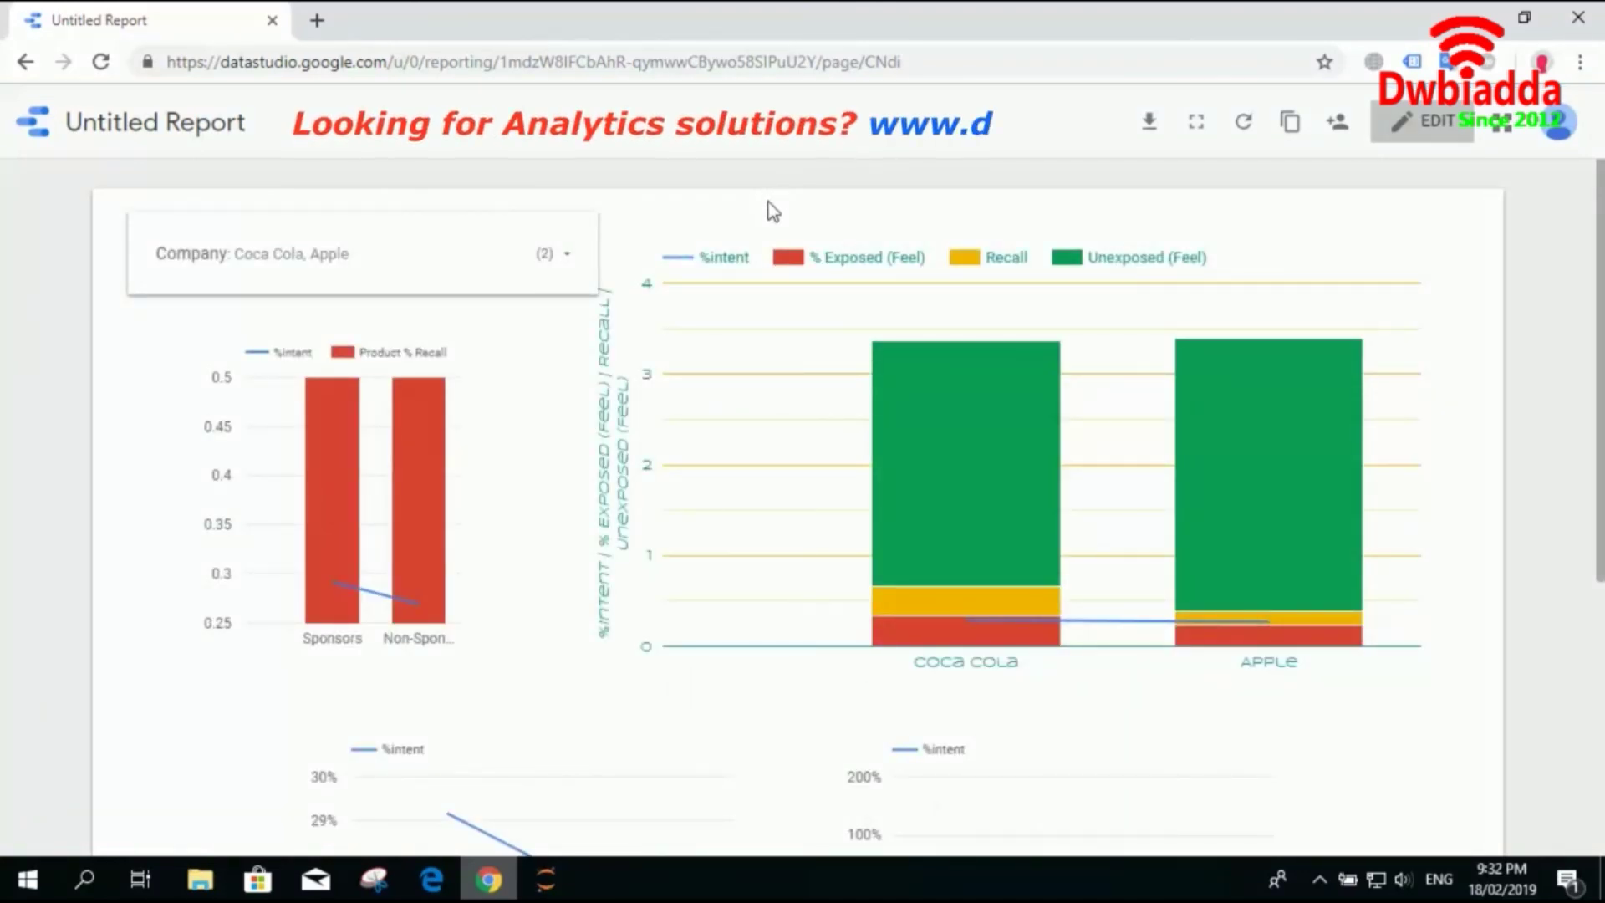
mouse_move(981, 623)
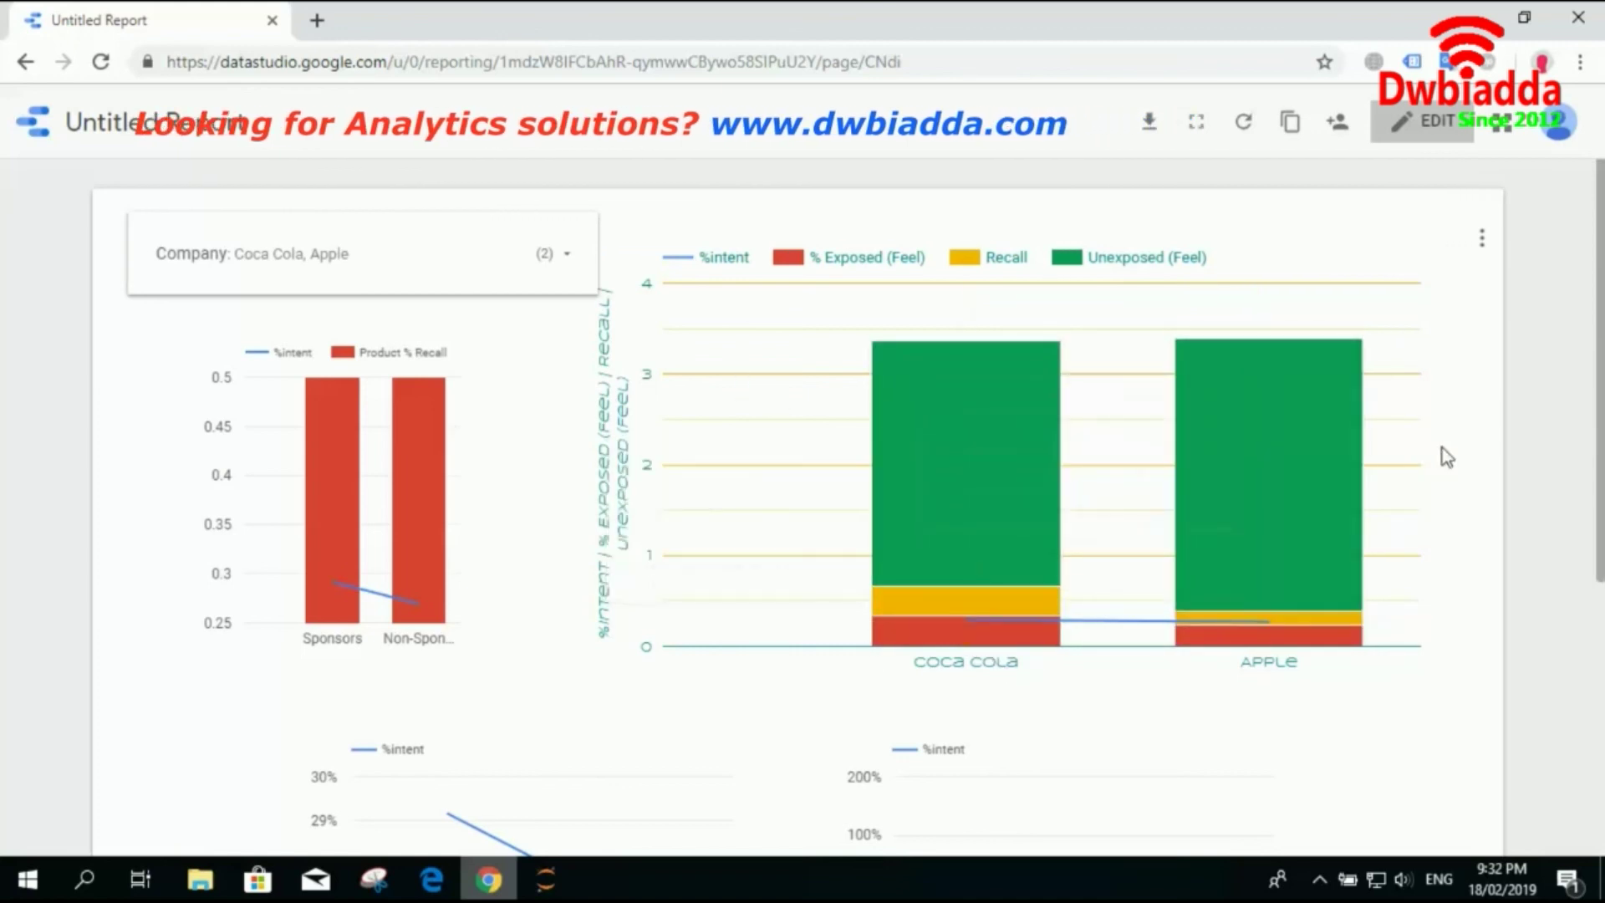
scroll(798, 502, "down", 4)
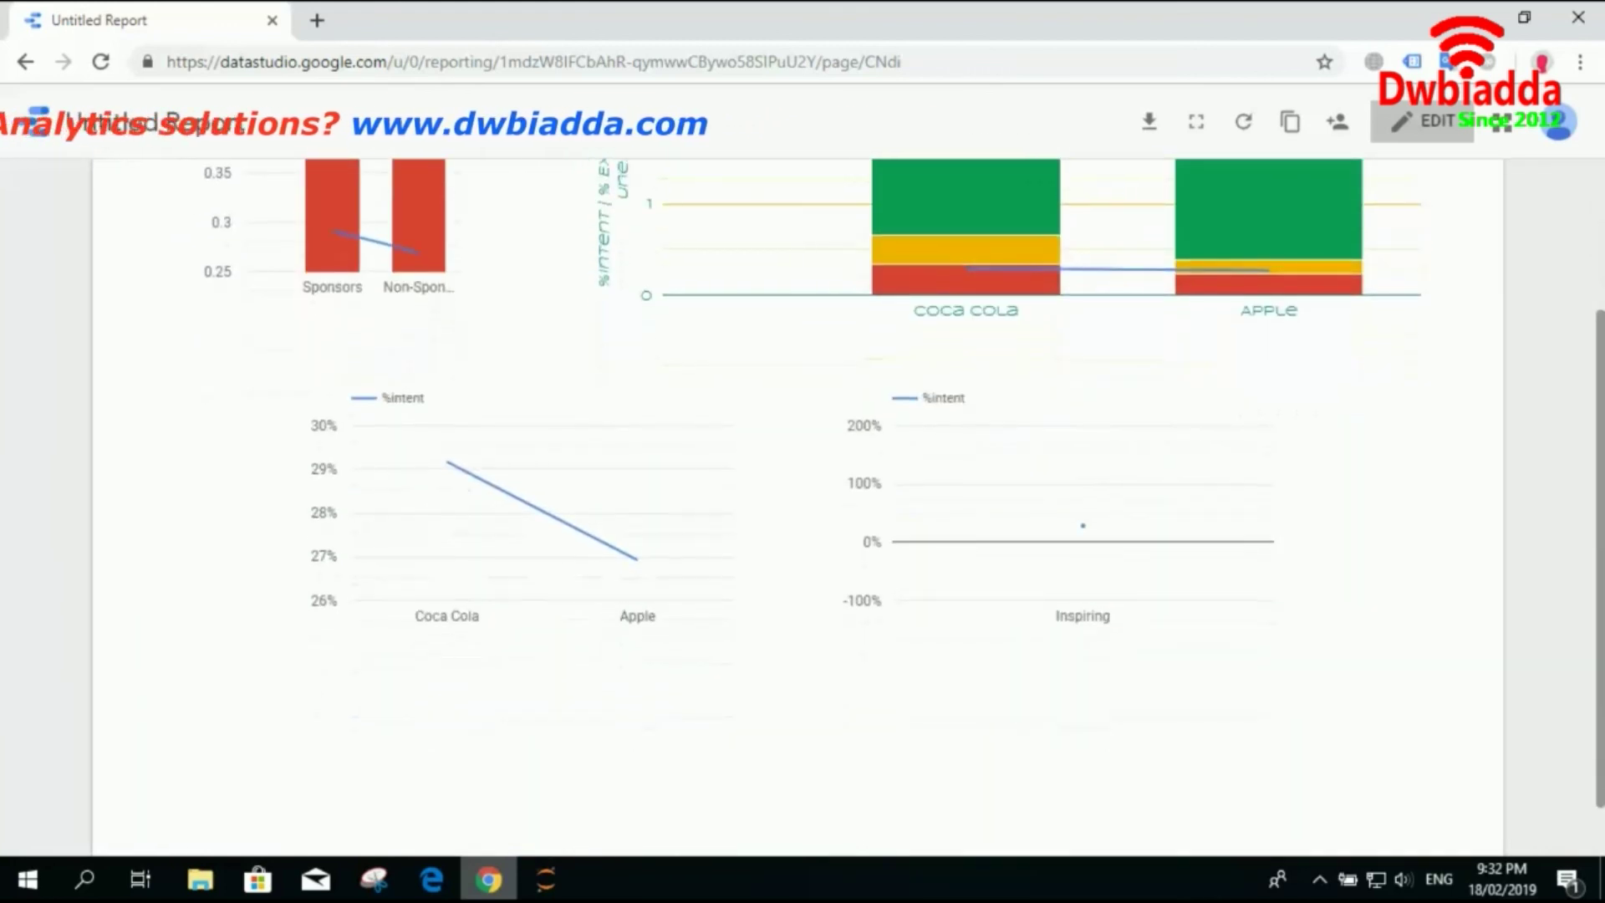
scroll(1153, 577, "down", 1)
mouse_move(1152, 577)
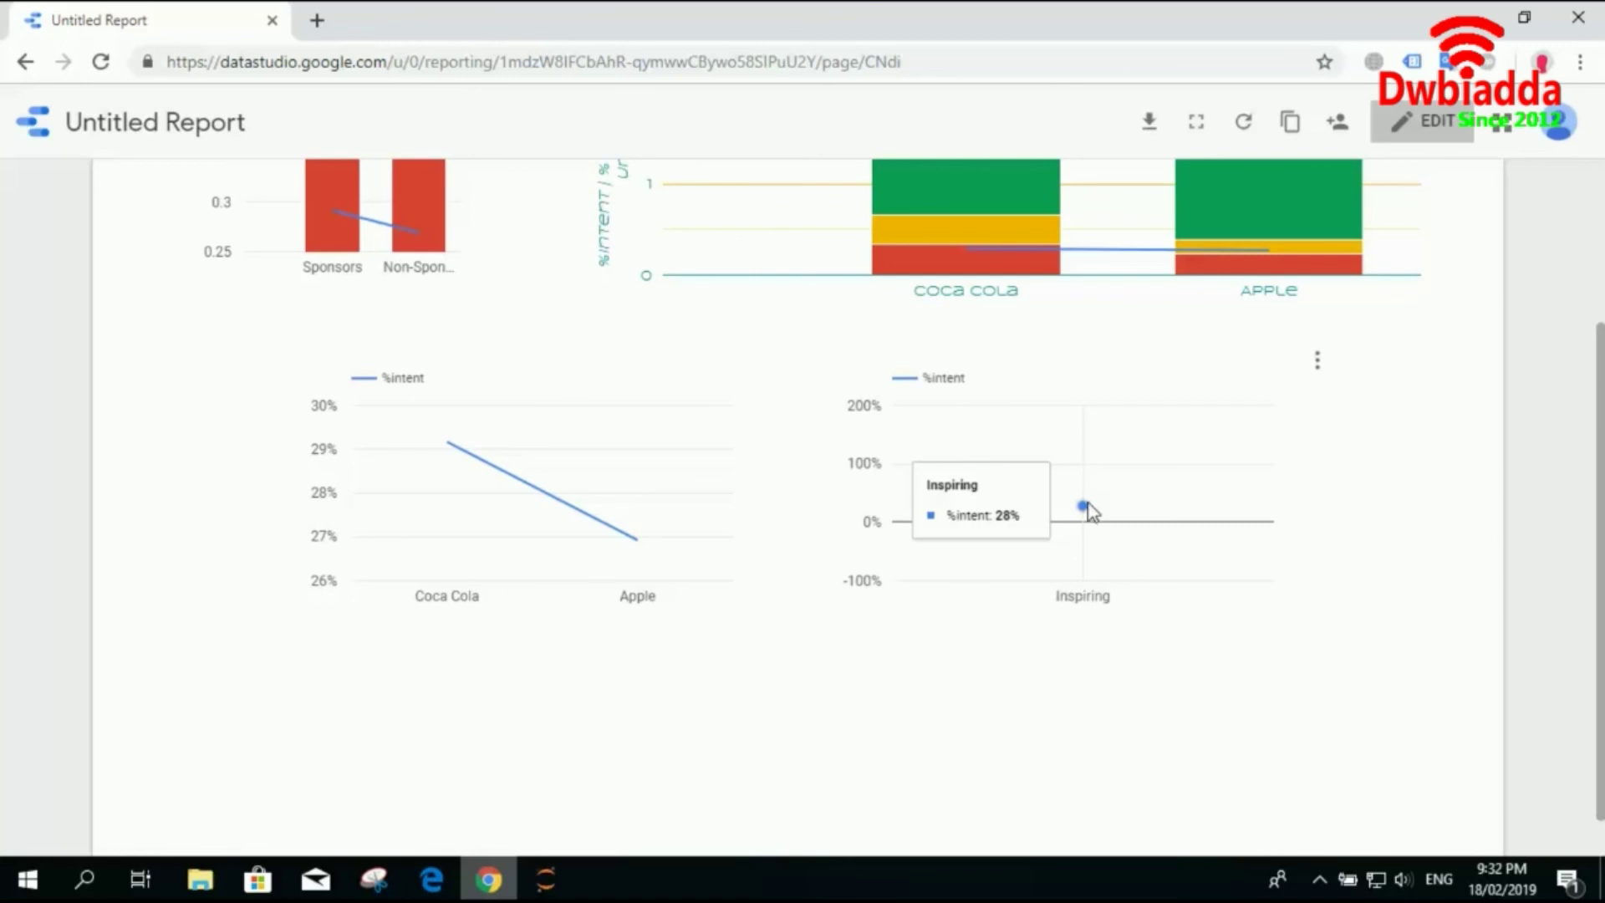
mouse_move(1277, 197)
left_click(1422, 121)
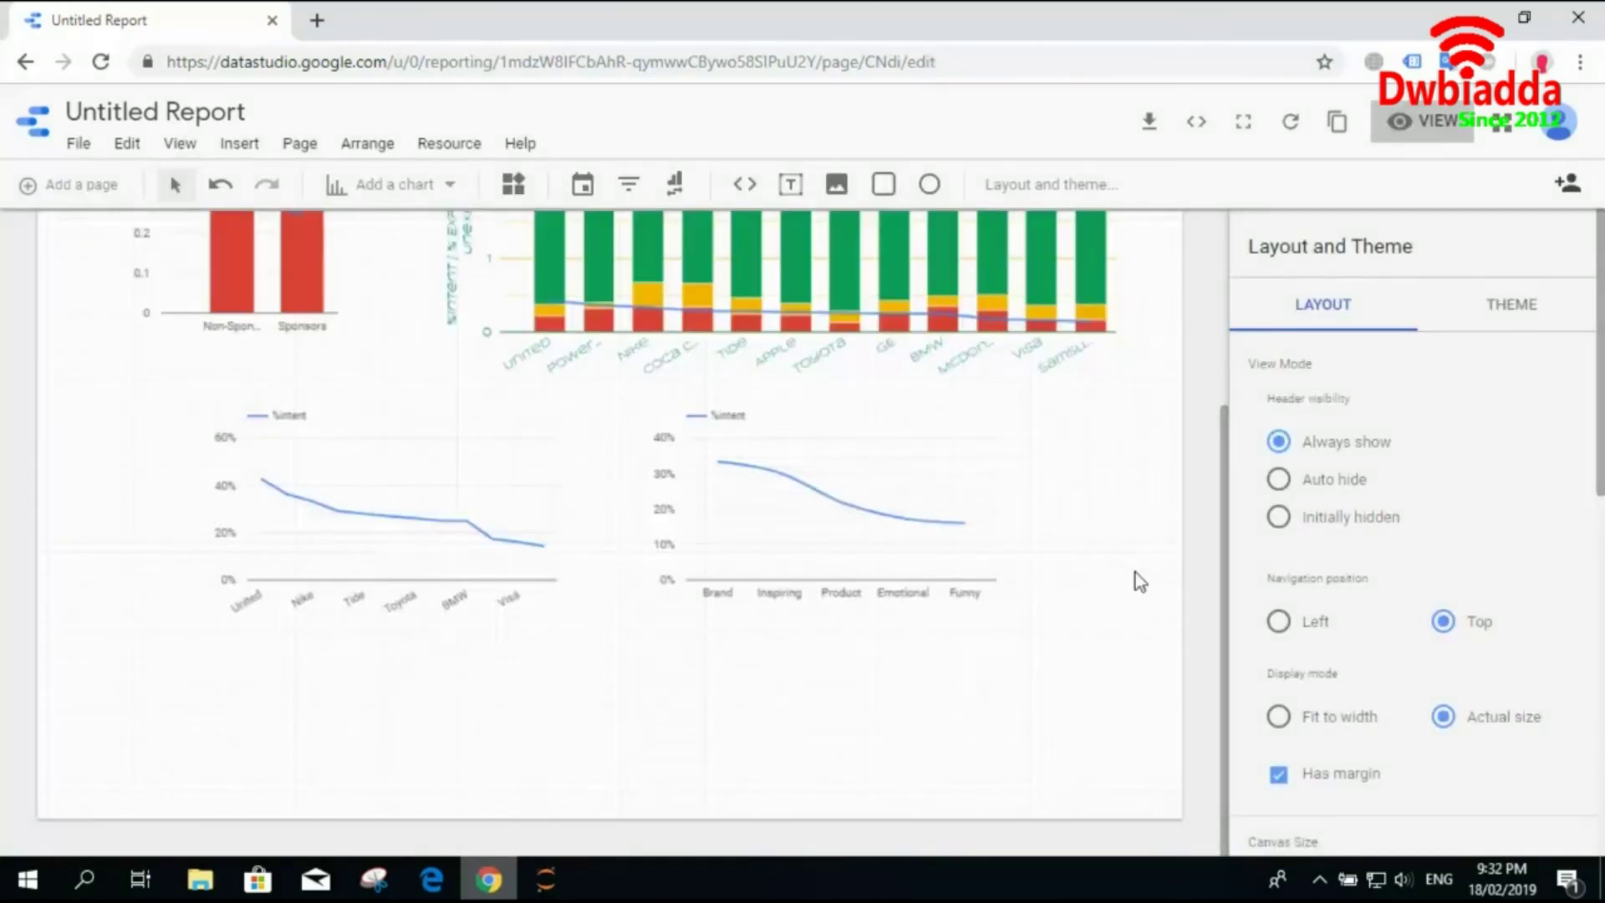
left_click_drag(966, 529, 985, 577)
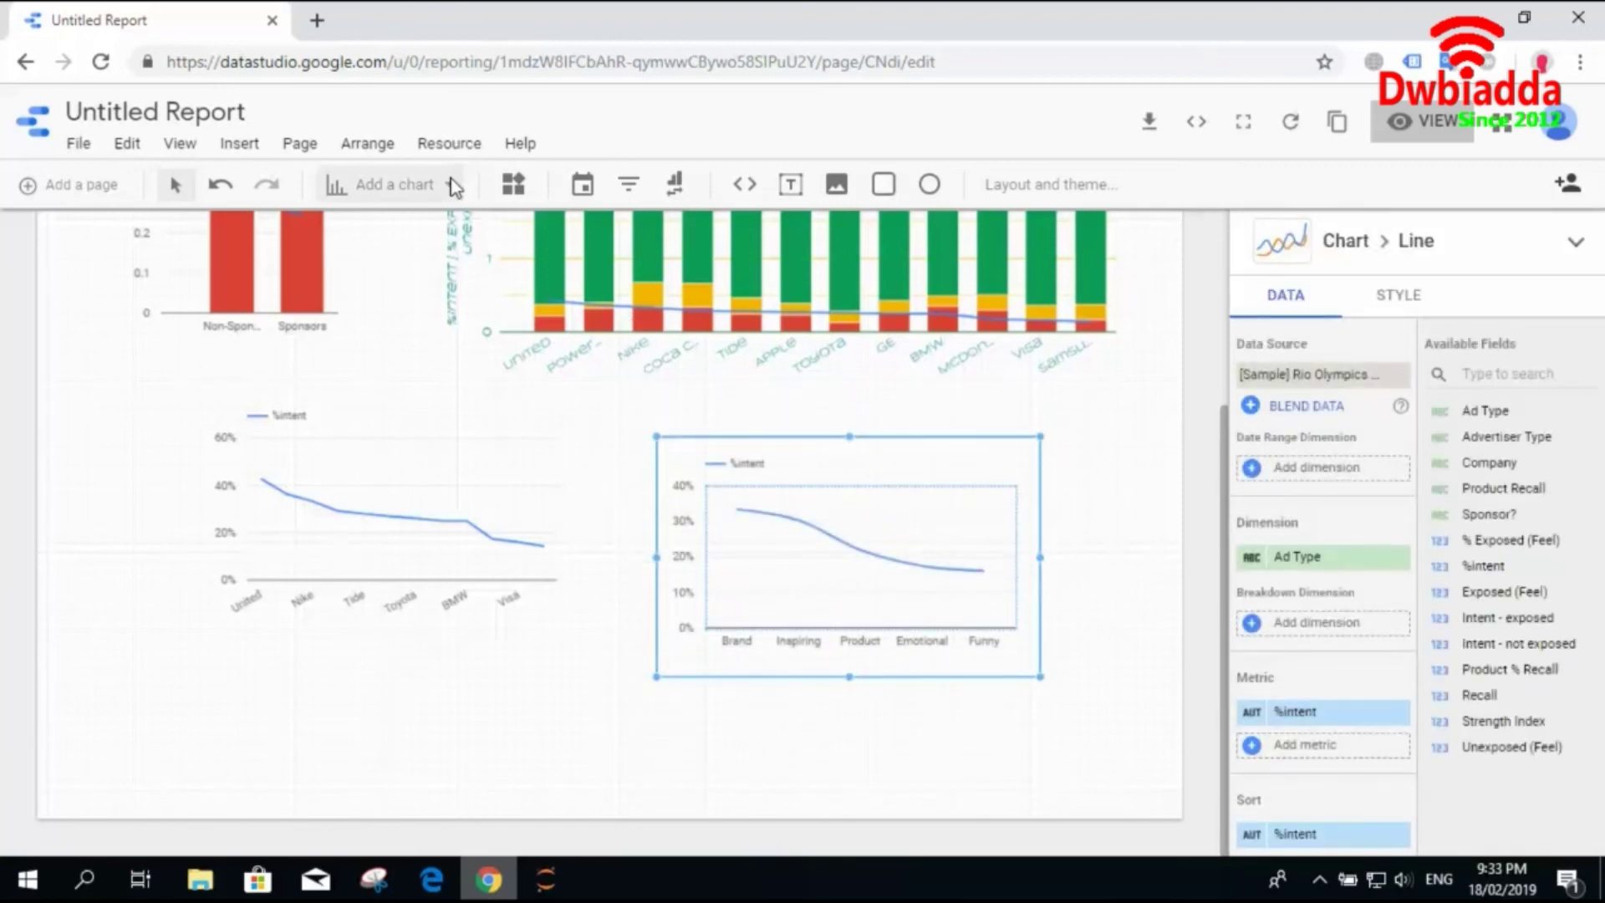